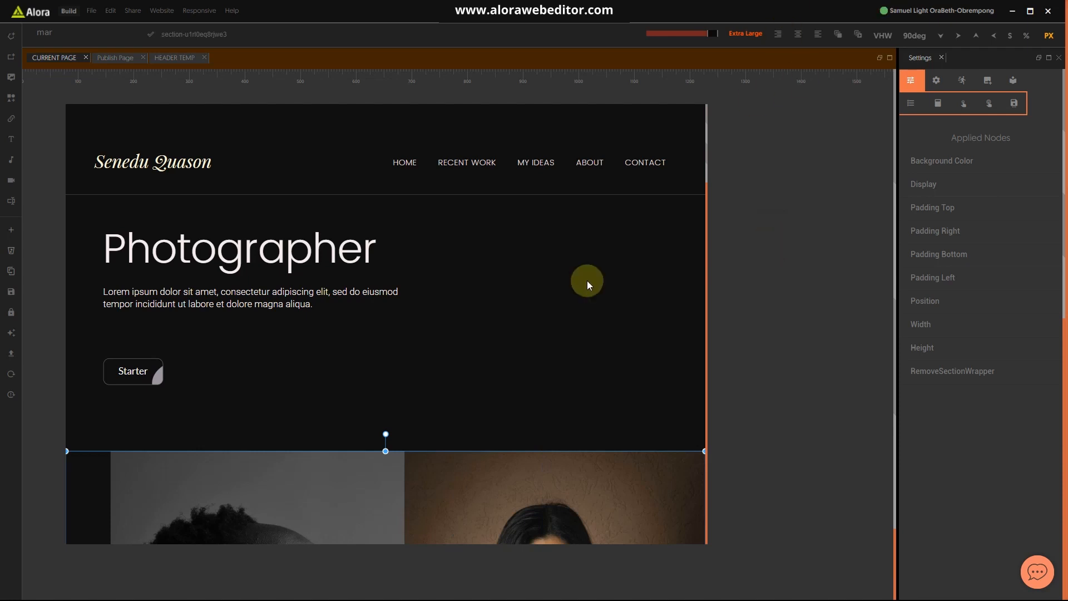
- Review the photographer page from the header through its image and text sections down to the closing message
{"action": "scroll", "coordinate": [451, 337], "scroll_direction": "down", "scroll_amount": 10}
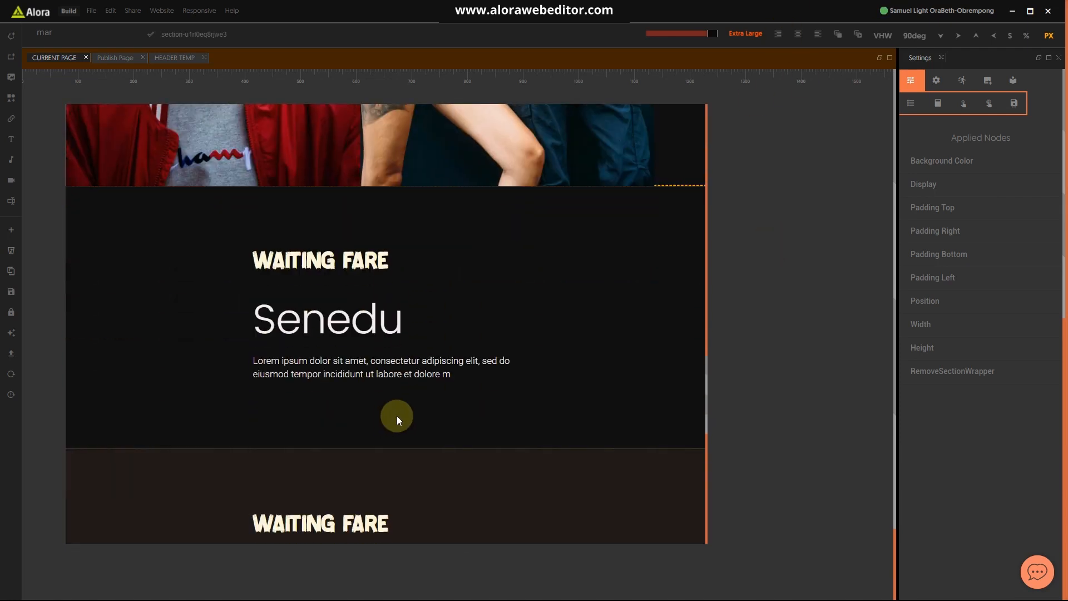
{"action": "scroll", "coordinate": [476, 418], "scroll_direction": "down", "scroll_amount": 5}
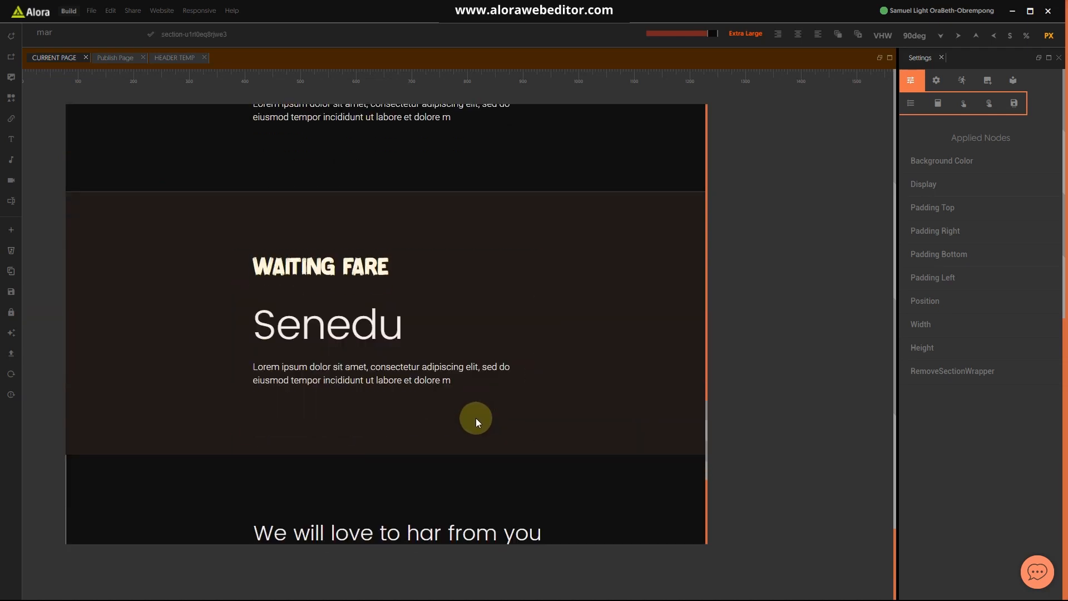
{"action": "scroll", "coordinate": [472, 423], "scroll_direction": "down", "scroll_amount": 2}
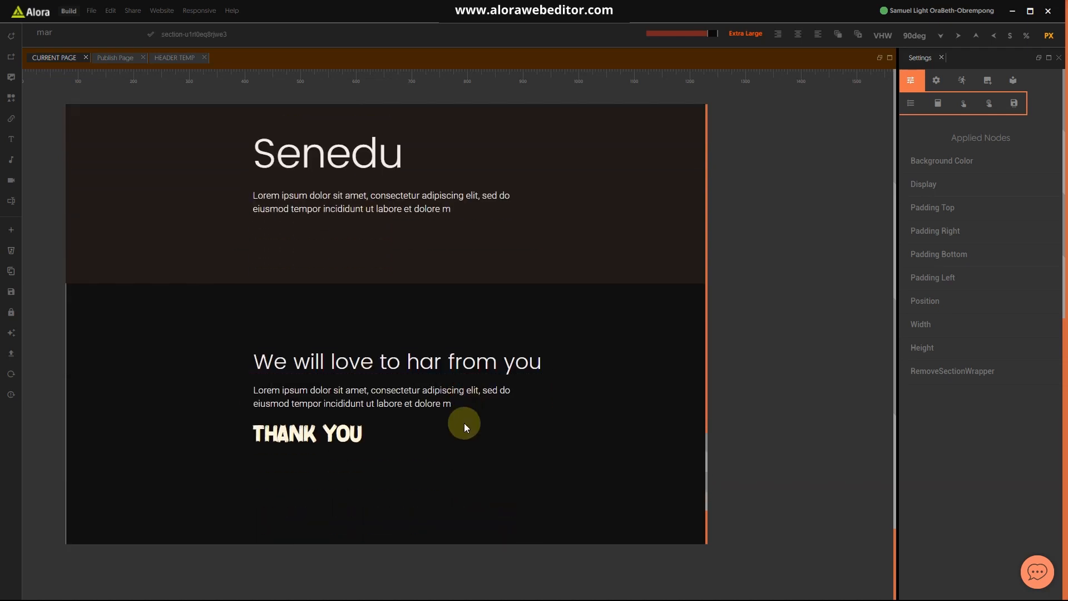
{"action": "scroll", "coordinate": [476, 450], "scroll_direction": "down", "scroll_amount": 3}
{"action": "scroll", "coordinate": [478, 454], "scroll_direction": "up", "scroll_amount": 10}
{"action": "scroll", "coordinate": [478, 452], "scroll_direction": "down", "scroll_amount": 2}
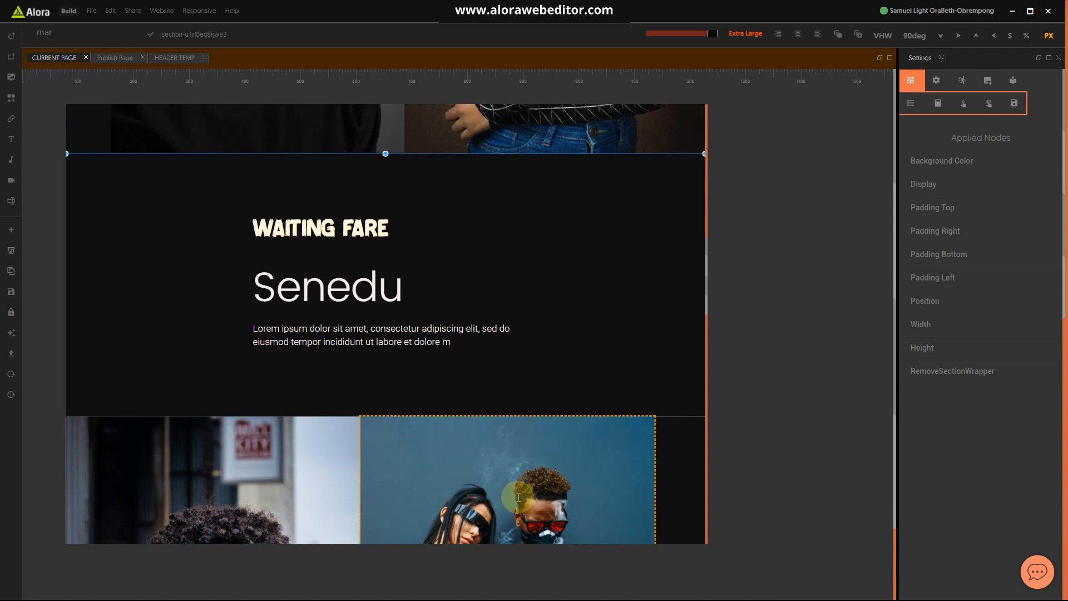
{"action": "scroll", "coordinate": [519, 496], "scroll_direction": "up", "scroll_amount": 8}
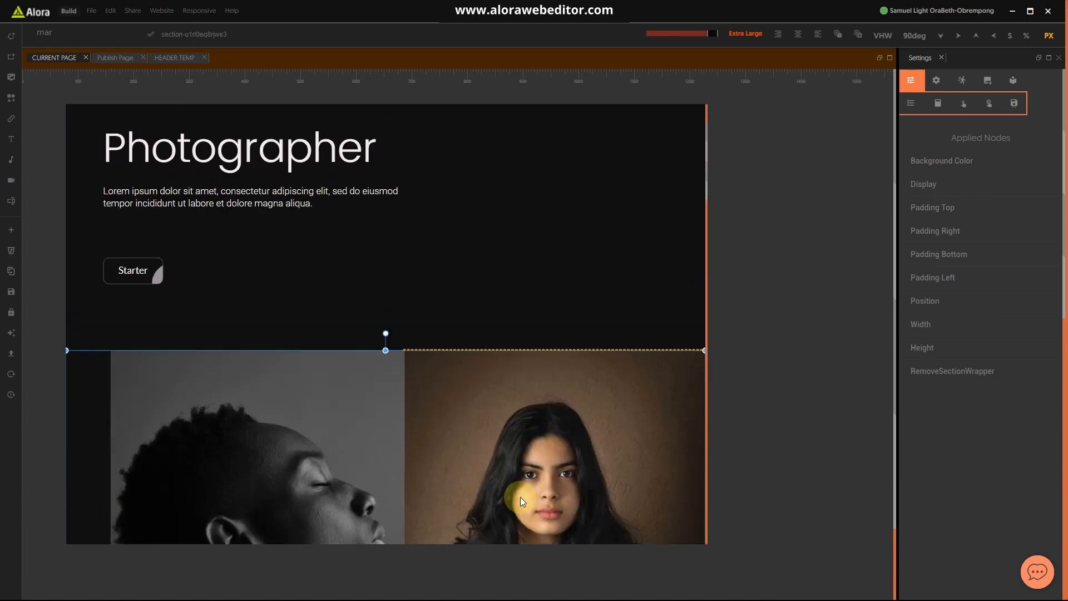
{"action": "scroll", "coordinate": [519, 496], "scroll_direction": "up", "scroll_amount": 2}
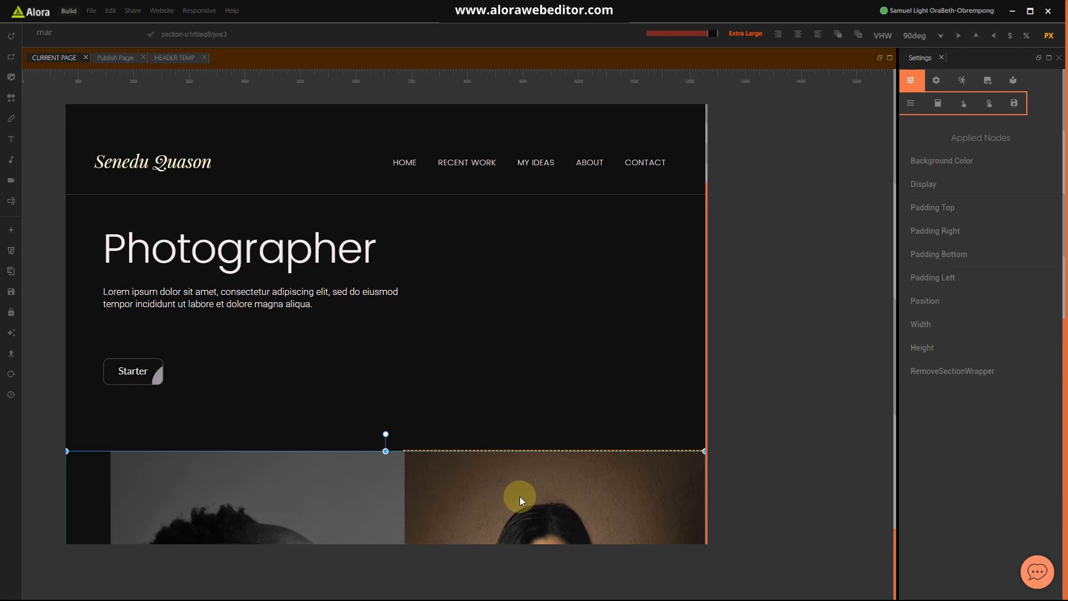
{"action": "scroll", "coordinate": [517, 500], "scroll_direction": "down", "scroll_amount": 10}
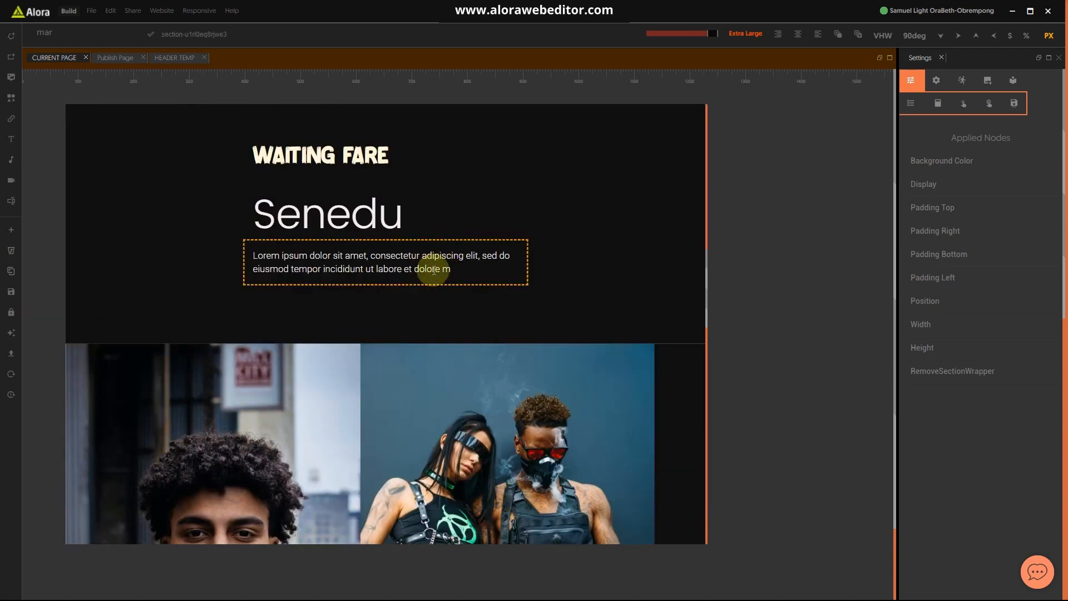
{"action": "scroll", "coordinate": [439, 286], "scroll_direction": "up", "scroll_amount": 2}
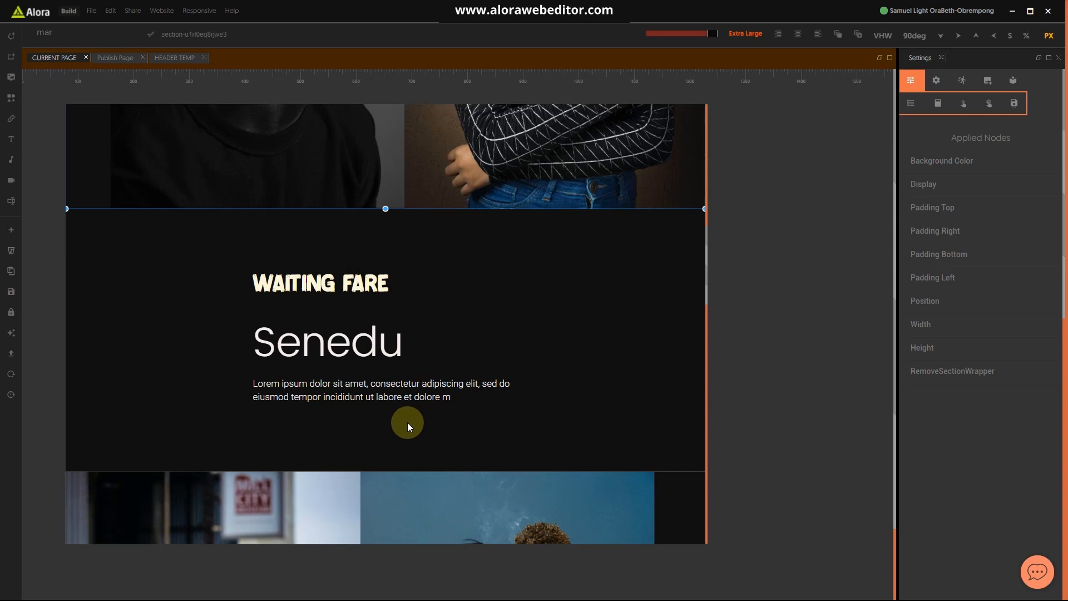
{"action": "scroll", "coordinate": [390, 392], "scroll_direction": "down", "scroll_amount": 4}
{"action": "scroll", "coordinate": [385, 396], "scroll_direction": "down", "scroll_amount": 4}
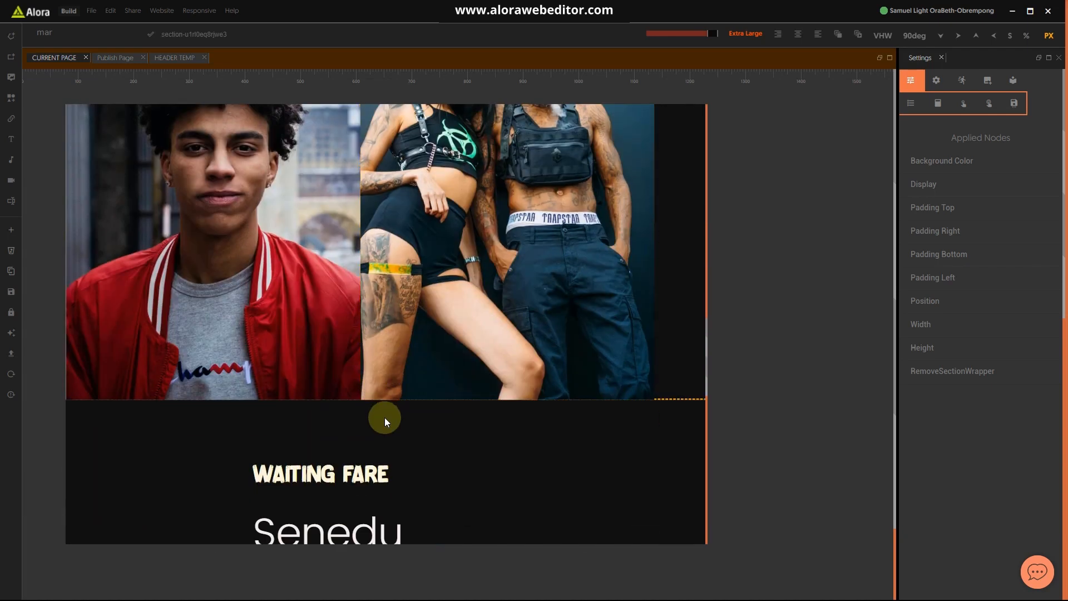
- Switch to Chrome and search Google for free script web fonts in a new tab
{"action": "left_click", "coordinate": [375, 587]}
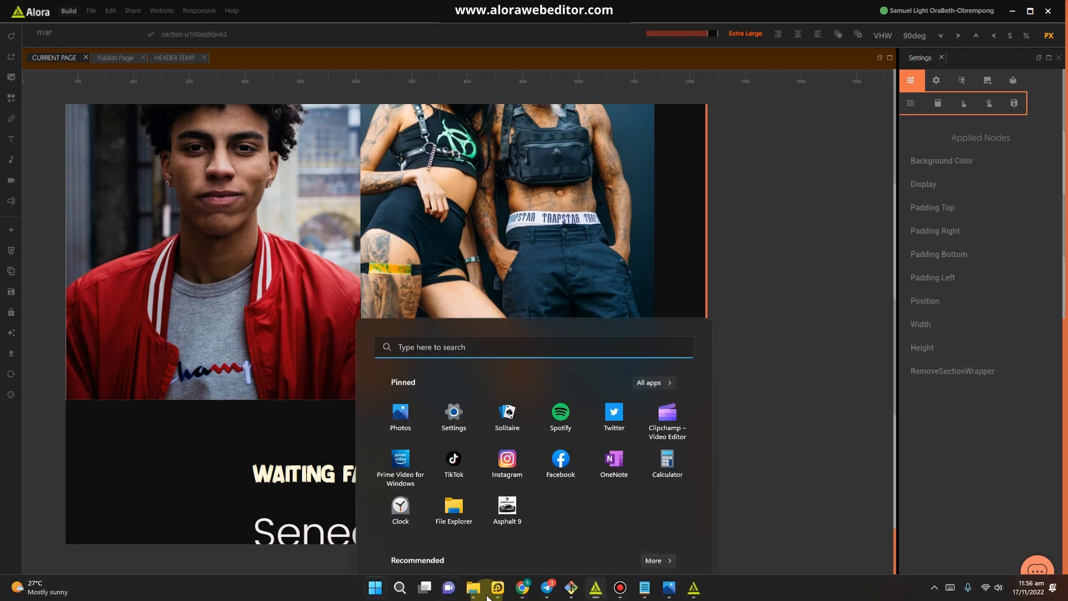
{"action": "mouse_move", "coordinate": [522, 589]}
{"action": "left_click", "coordinate": [593, 532]}
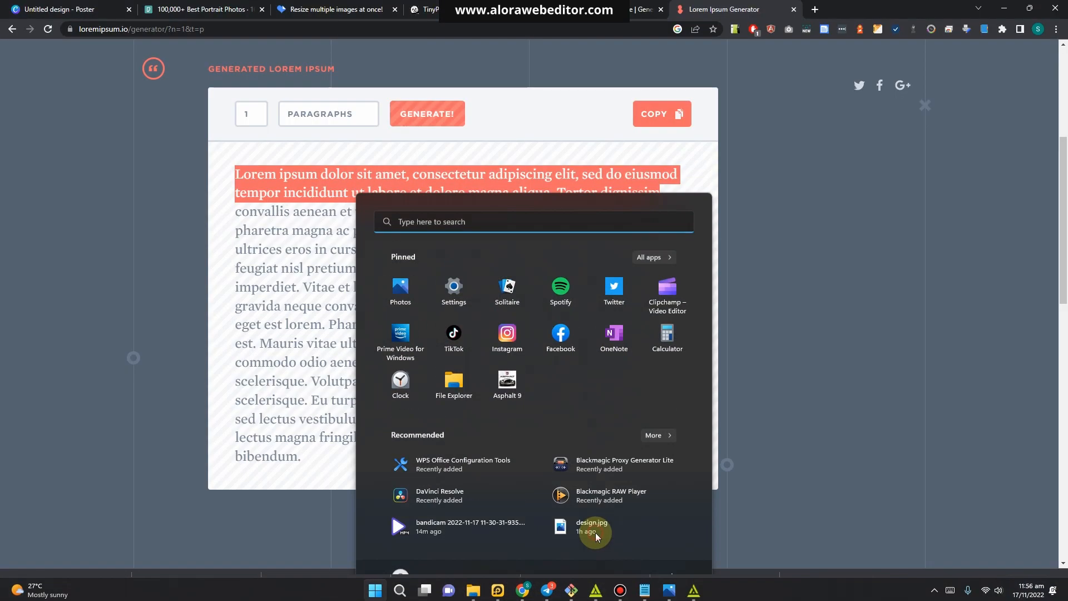
{"action": "left_click", "coordinate": [812, 12]}
{"action": "type", "text": "fr"}
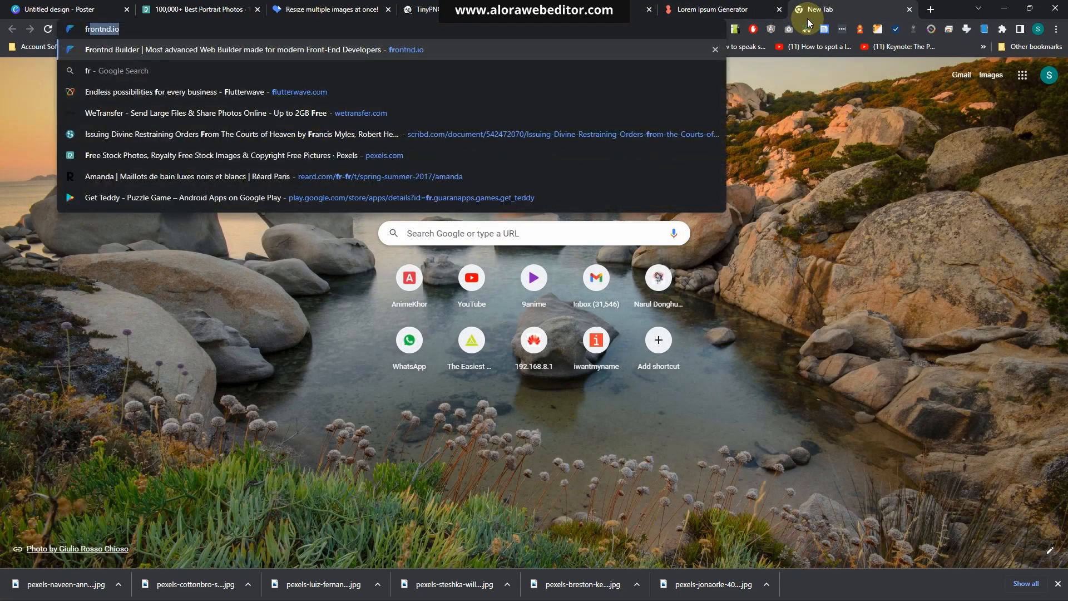
{"action": "type", "text": "eee scri"}
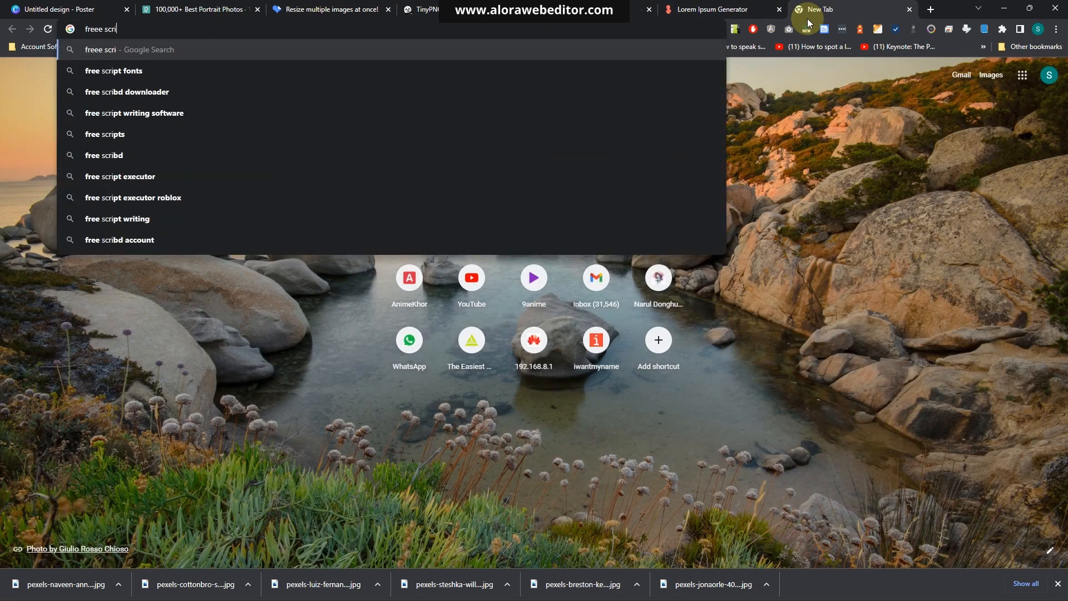
{"action": "type", "text": "pt web fonts"}
{"action": "key", "text": "Return"}
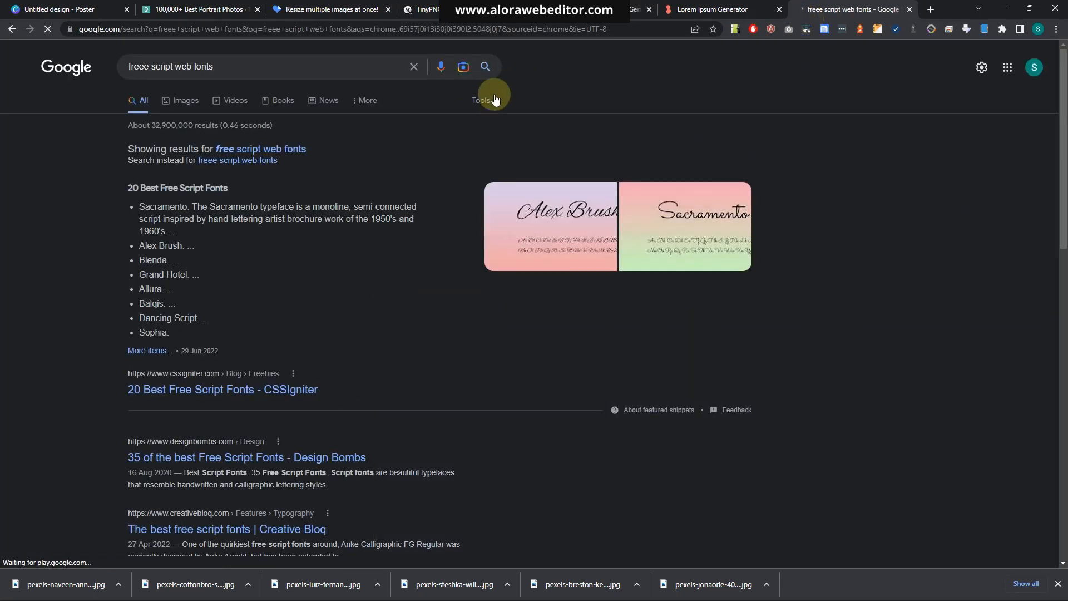
- Open the CSSIgniter result in a separate tab, and open Font Squirrel's Script Fonts result in the current one
{"action": "right_click", "coordinate": [222, 391]}
{"action": "left_click", "coordinate": [268, 183]}
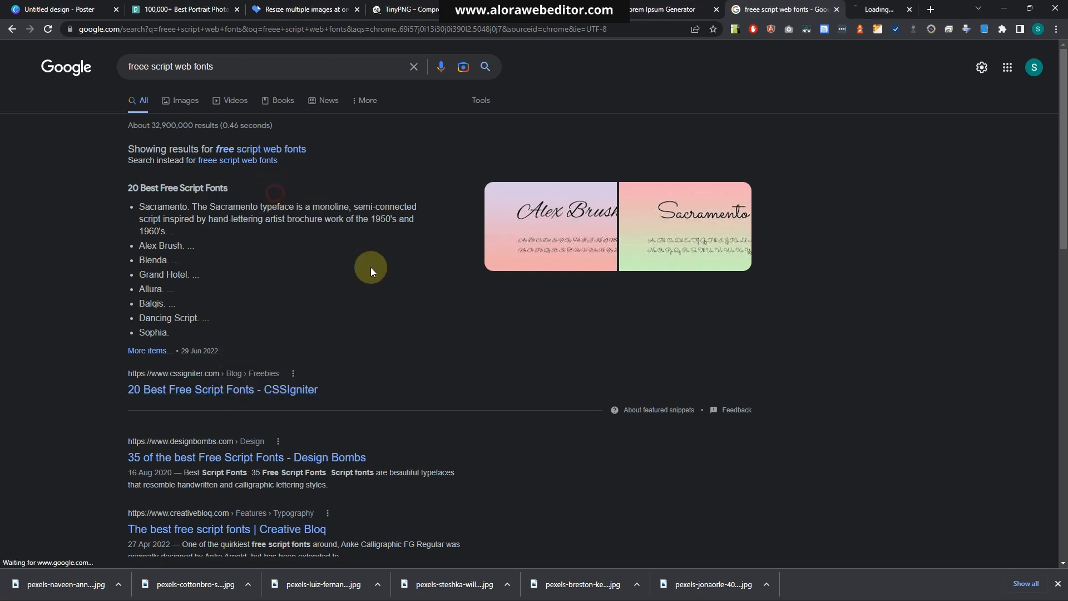
{"action": "scroll", "coordinate": [398, 317], "scroll_direction": "down", "scroll_amount": 5}
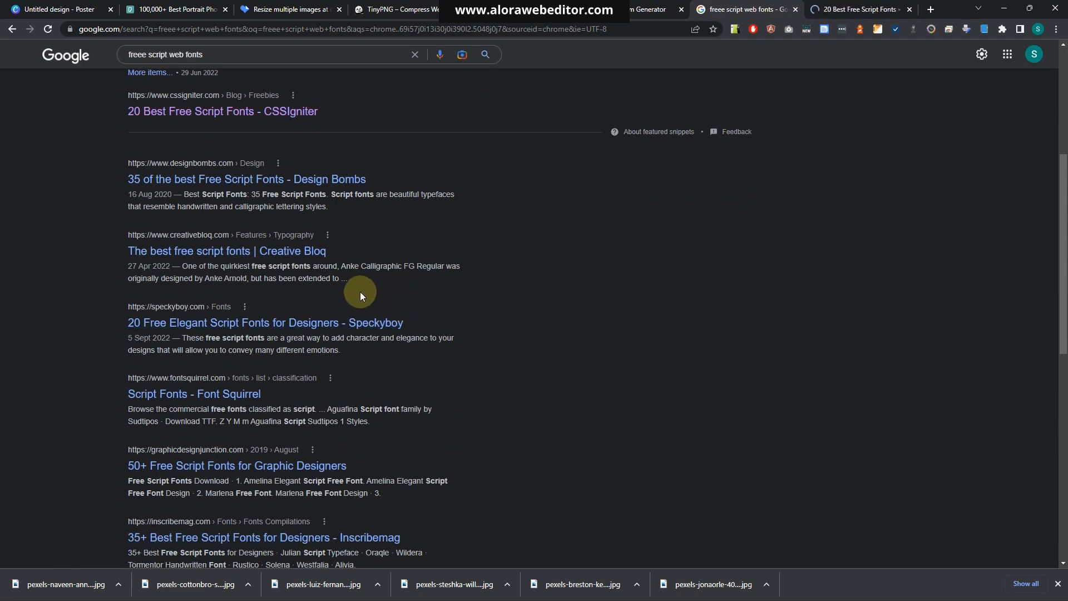
{"action": "left_click", "coordinate": [239, 396]}
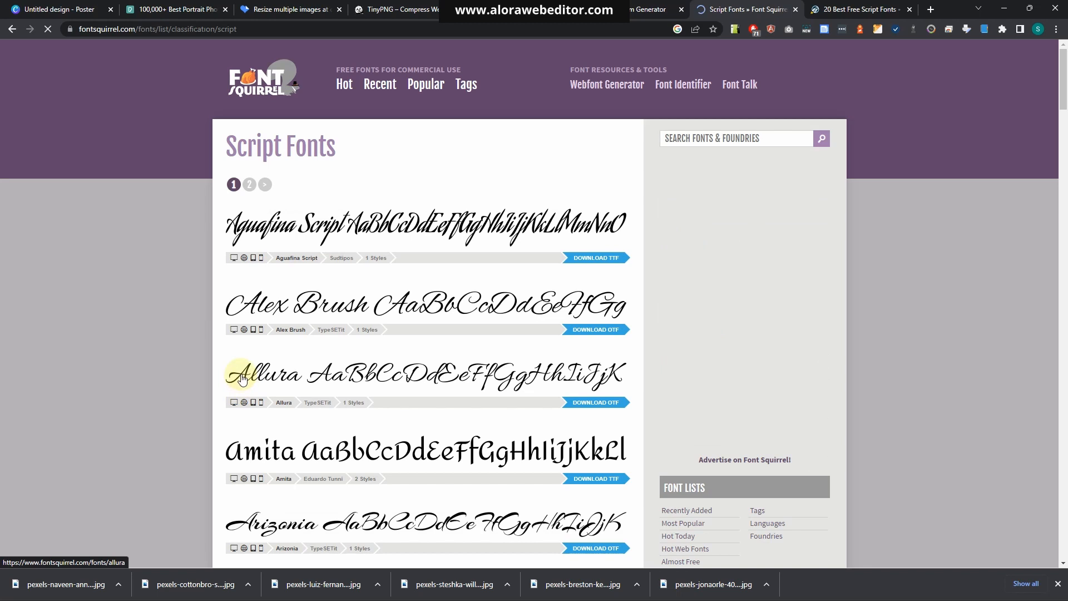
- Find the Dobkin font in the script fonts list and download it as Dobkin.zip
{"action": "scroll", "coordinate": [240, 383], "scroll_direction": "down", "scroll_amount": 5}
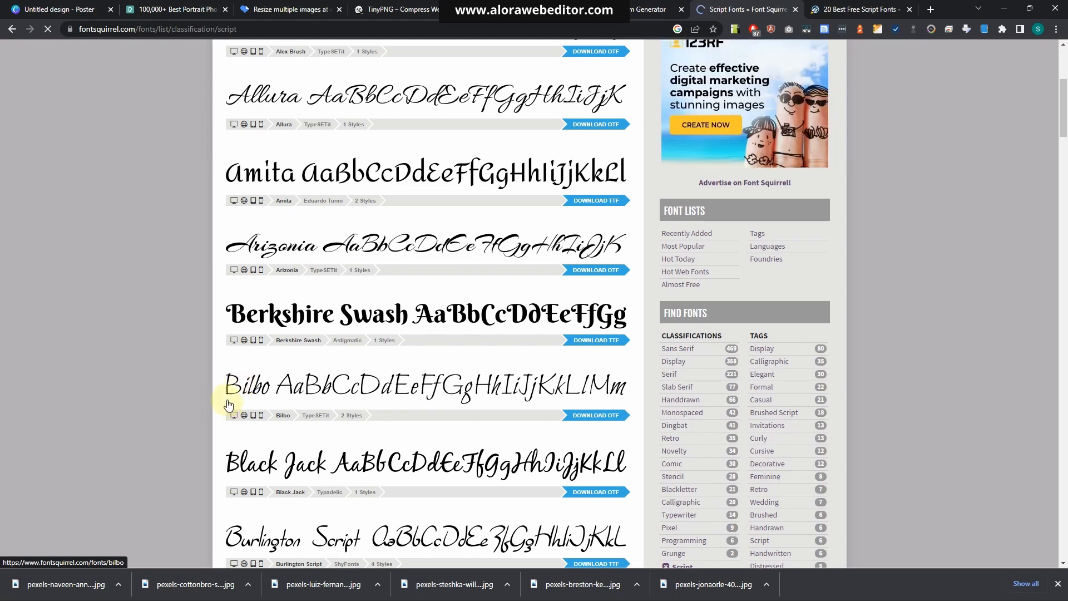
{"action": "scroll", "coordinate": [382, 290], "scroll_direction": "down", "scroll_amount": 15}
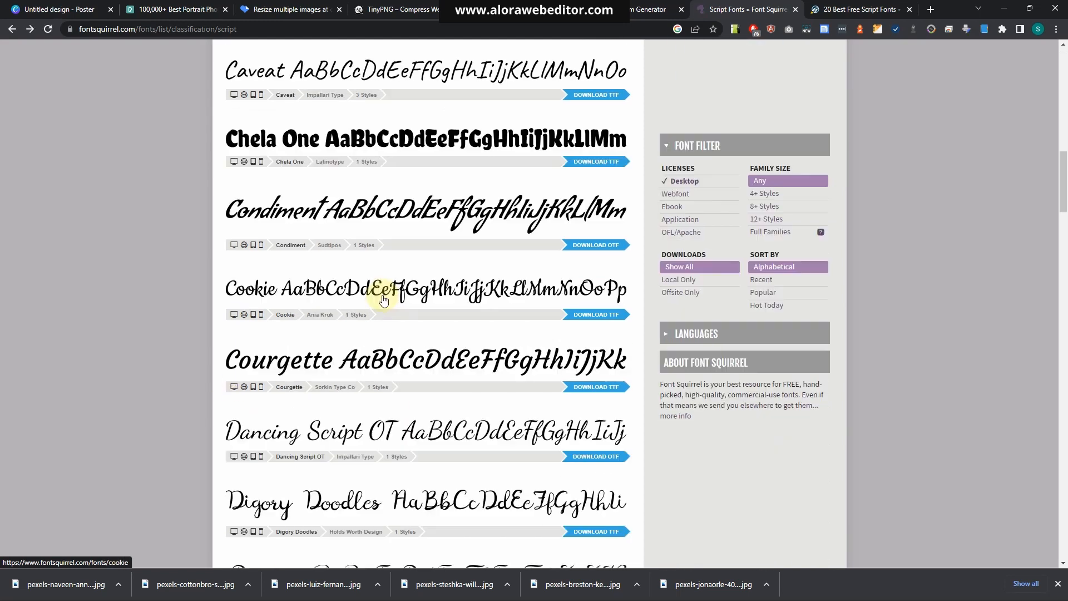
{"action": "scroll", "coordinate": [384, 299], "scroll_direction": "down", "scroll_amount": 1}
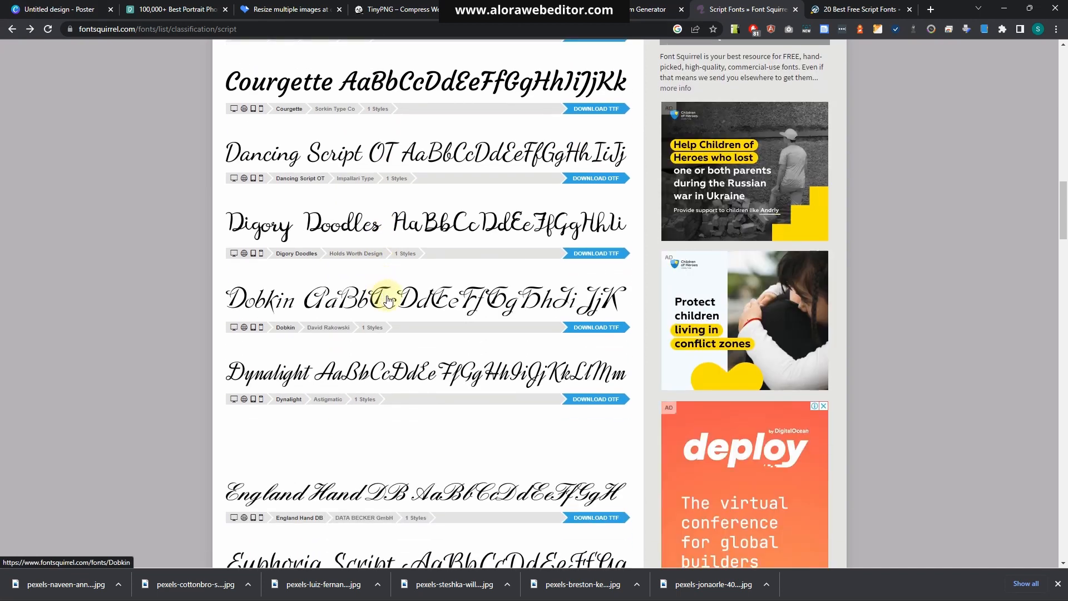
{"action": "left_click", "coordinate": [396, 295]}
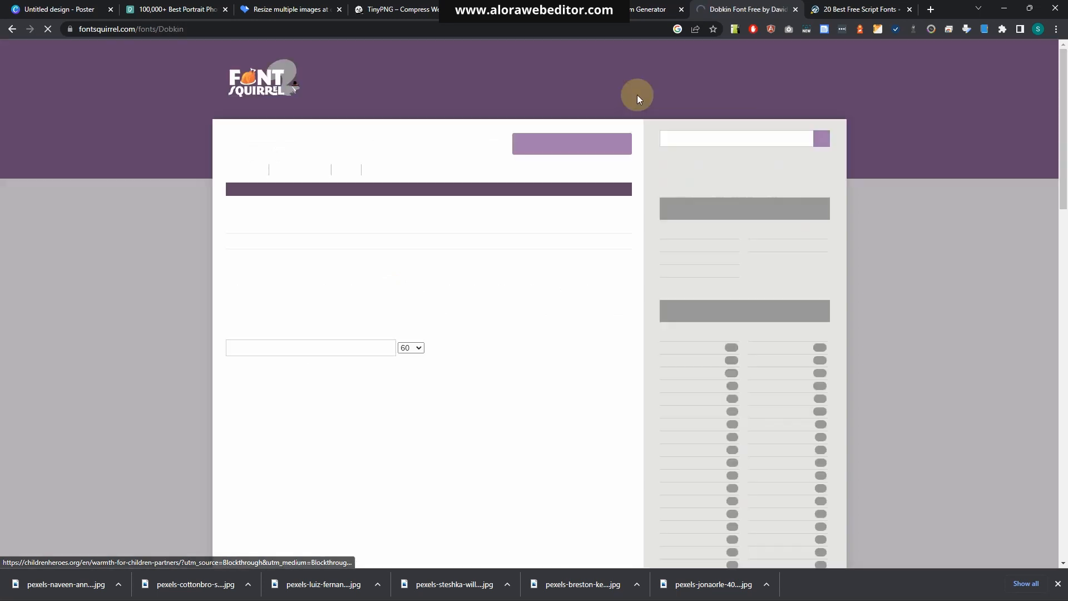
{"action": "left_click", "coordinate": [582, 146]}
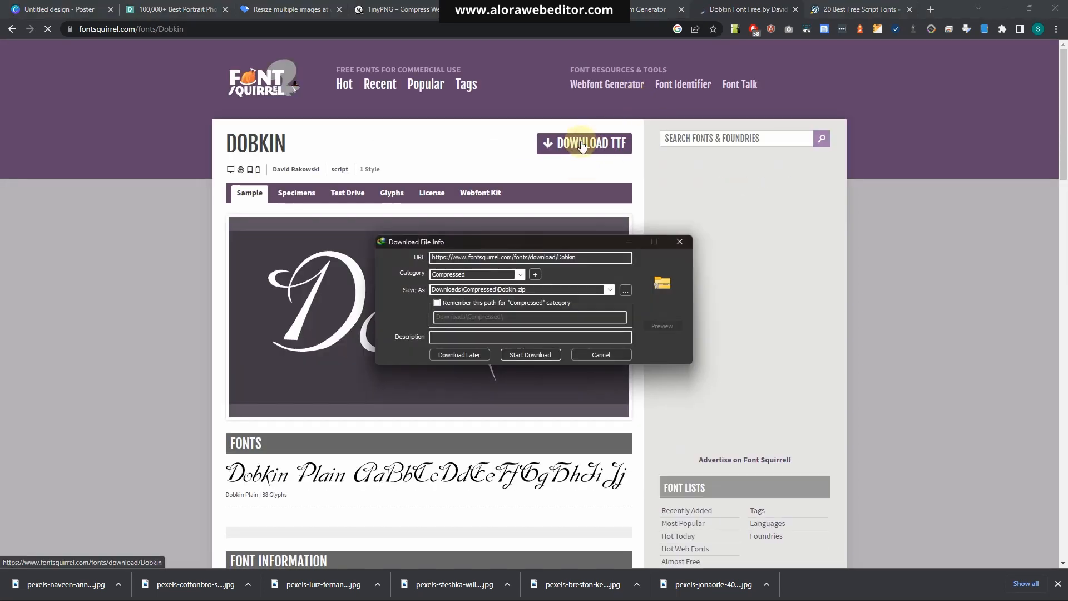
{"action": "left_click", "coordinate": [543, 356]}
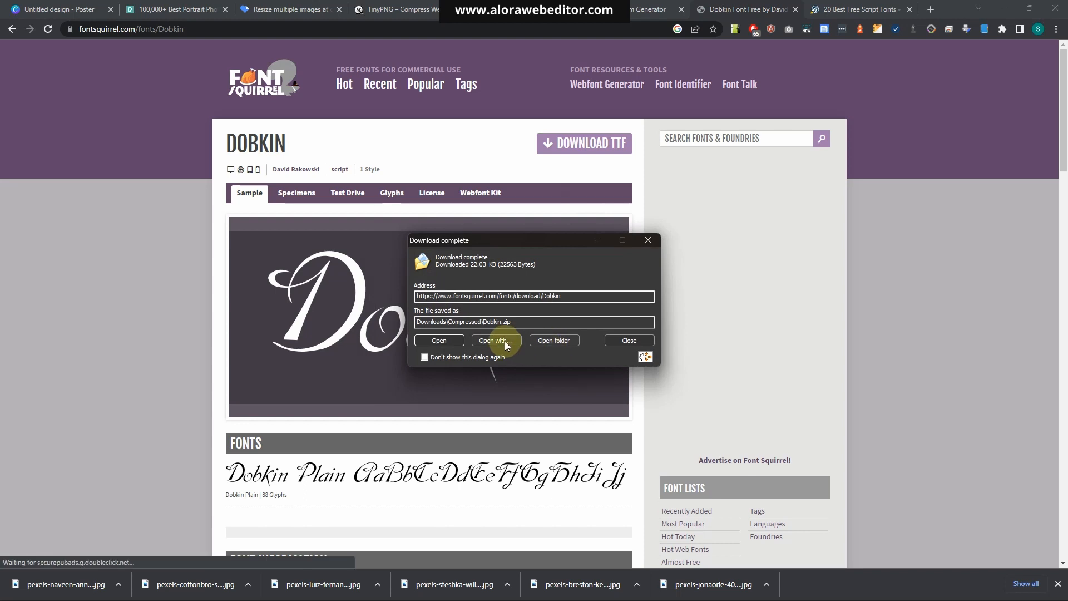
- Open the downloaded Dobkin.zip and place DobkinPlain.ttf on the Desktop
{"action": "left_click", "coordinate": [504, 341]}
{"action": "left_click", "coordinate": [558, 373]}
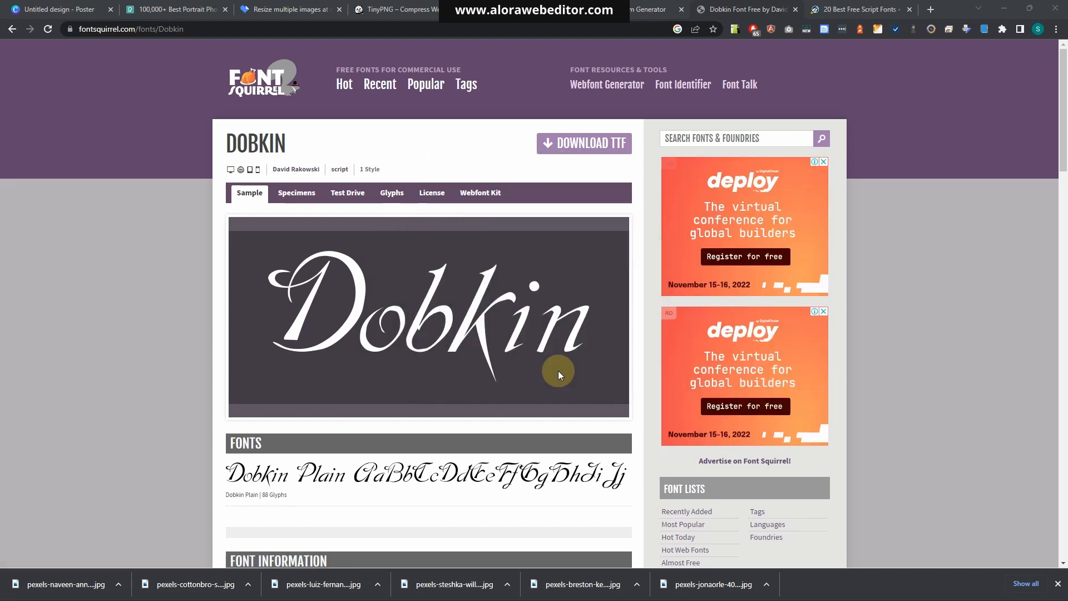
{"action": "left_click", "coordinate": [448, 283]}
{"action": "left_click_drag", "start_coordinate": [435, 279], "coordinate": [372, 328]}
- Create a folder named "fonts" inside the Desktop's photographer folder, and return to the Desktop
{"action": "left_click", "coordinate": [352, 327]}
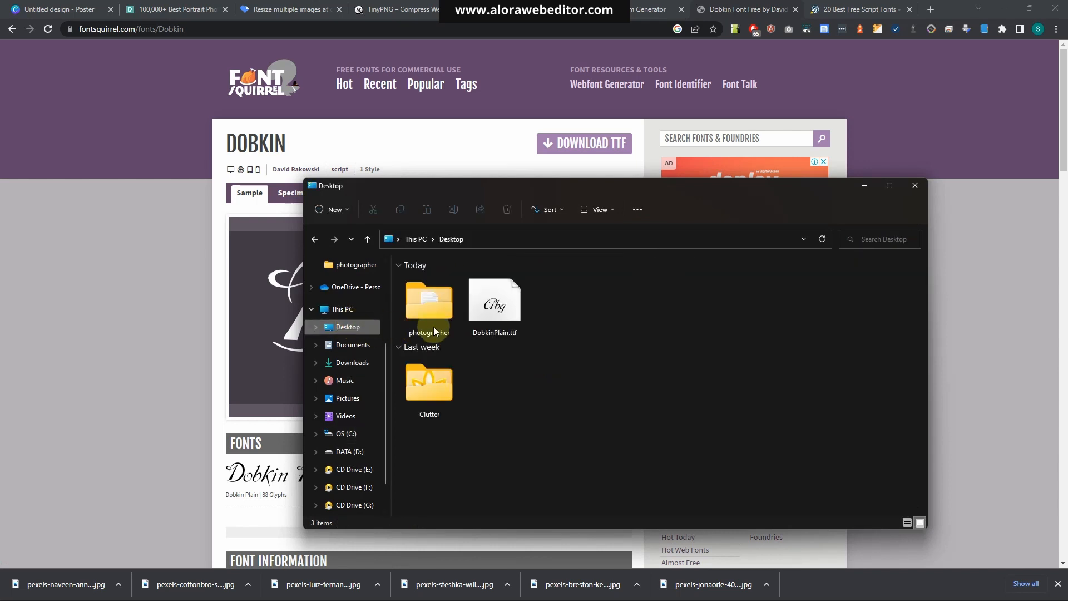
{"action": "double_click", "coordinate": [432, 312]}
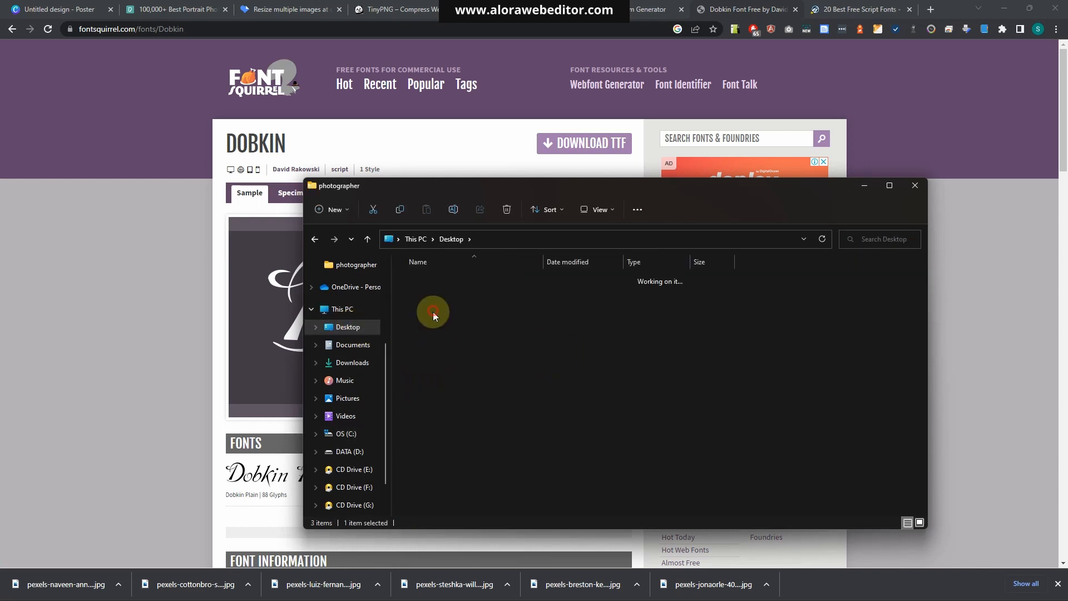
{"action": "right_click", "coordinate": [477, 442]}
{"action": "mouse_move", "coordinate": [555, 517]}
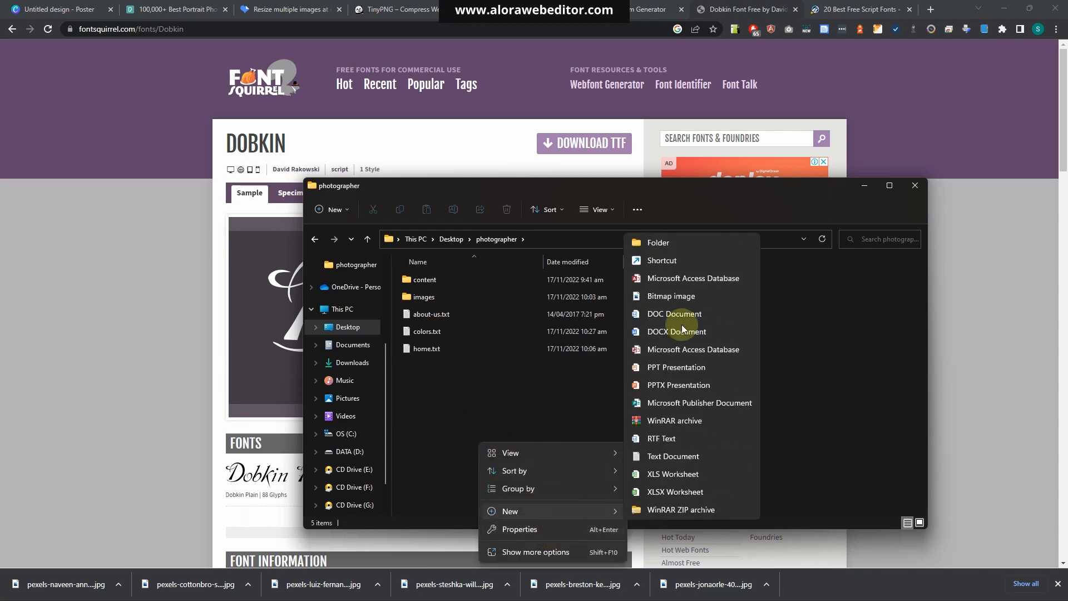
{"action": "left_click", "coordinate": [658, 246]}
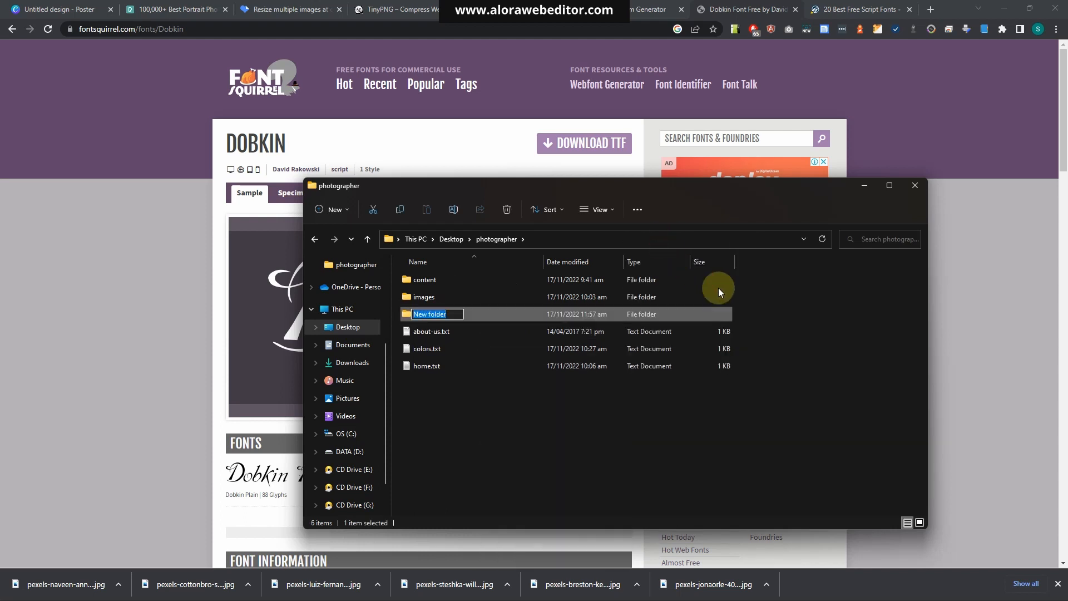
{"action": "type", "text": "fonts"}
{"action": "left_click", "coordinate": [718, 288]}
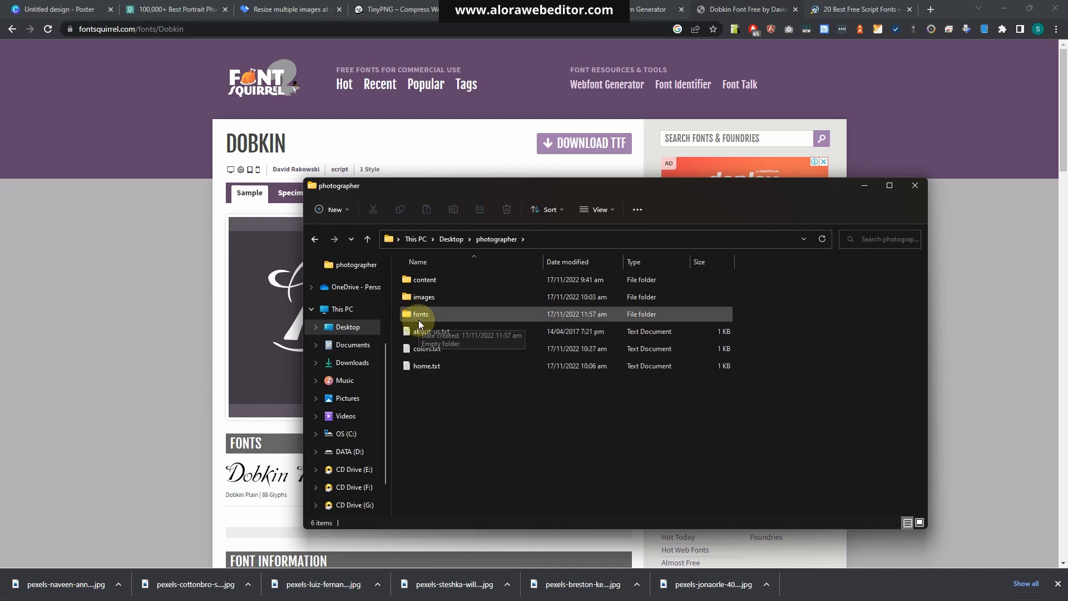
{"action": "left_click", "coordinate": [460, 239]}
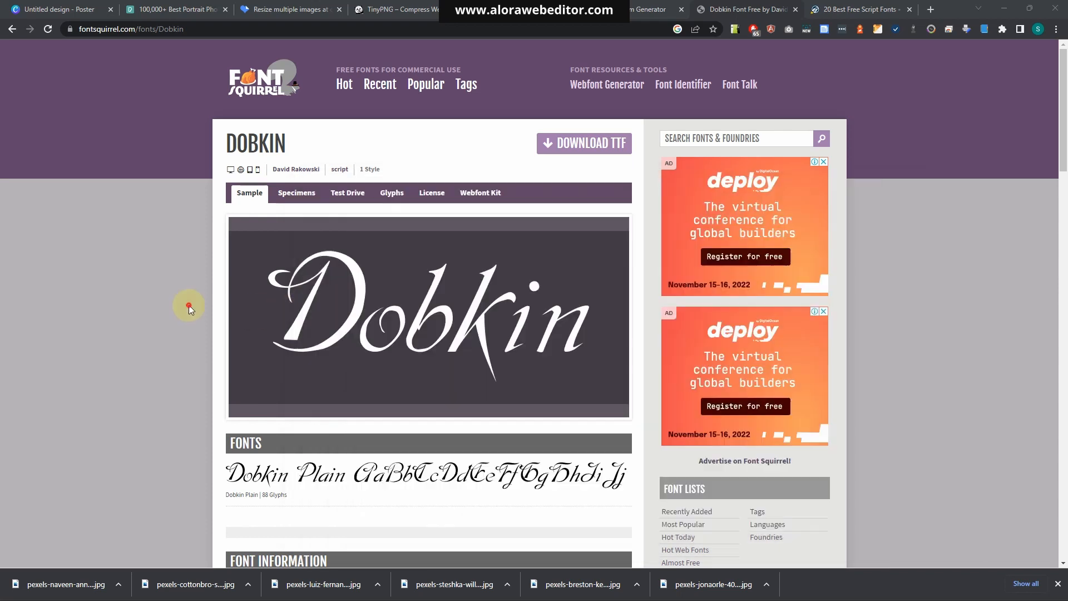
- Return to Font Squirrel's script fonts list and open the Freebooter Script font page
{"action": "left_click", "coordinate": [188, 303]}
{"action": "scroll", "coordinate": [563, 332], "scroll_direction": "down", "scroll_amount": 5}
{"action": "scroll", "coordinate": [563, 332], "scroll_direction": "up", "scroll_amount": 5}
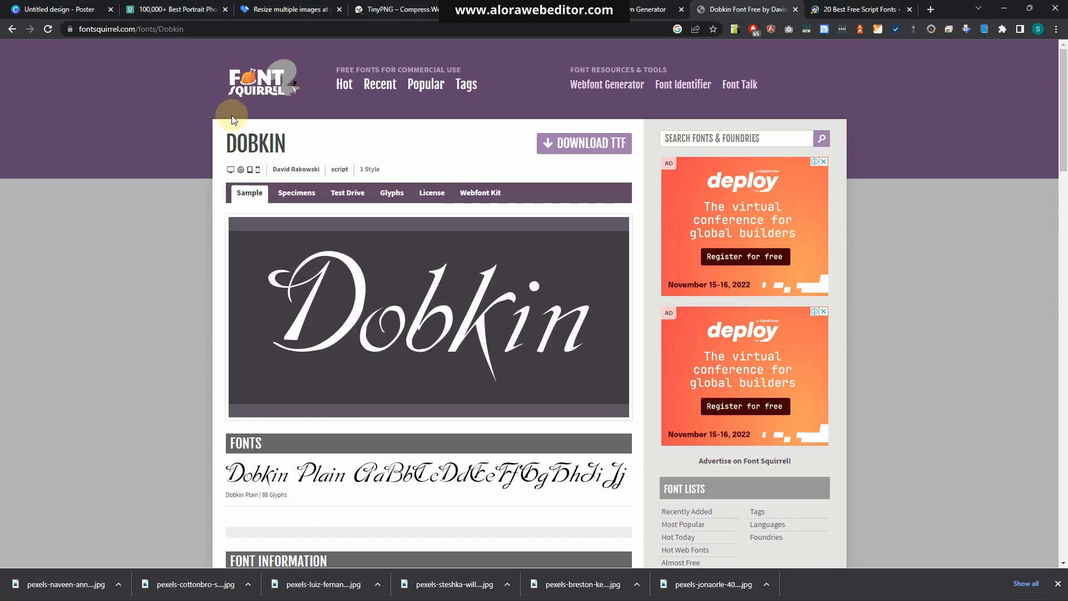
{"action": "left_click", "coordinate": [12, 30]}
{"action": "scroll", "coordinate": [430, 306], "scroll_direction": "up", "scroll_amount": 3}
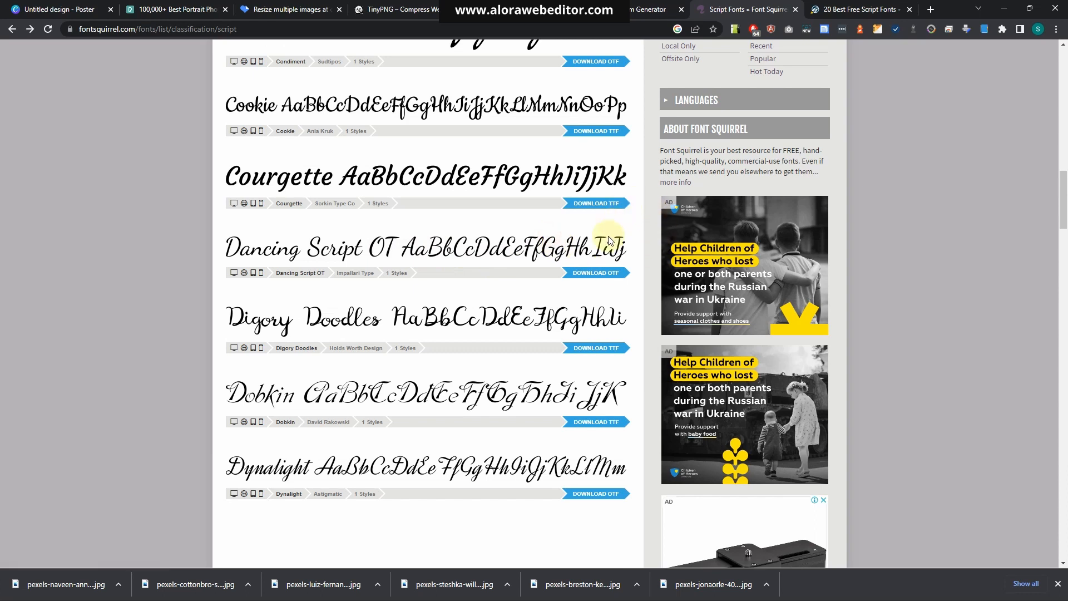
{"action": "scroll", "coordinate": [555, 264], "scroll_direction": "down", "scroll_amount": 1}
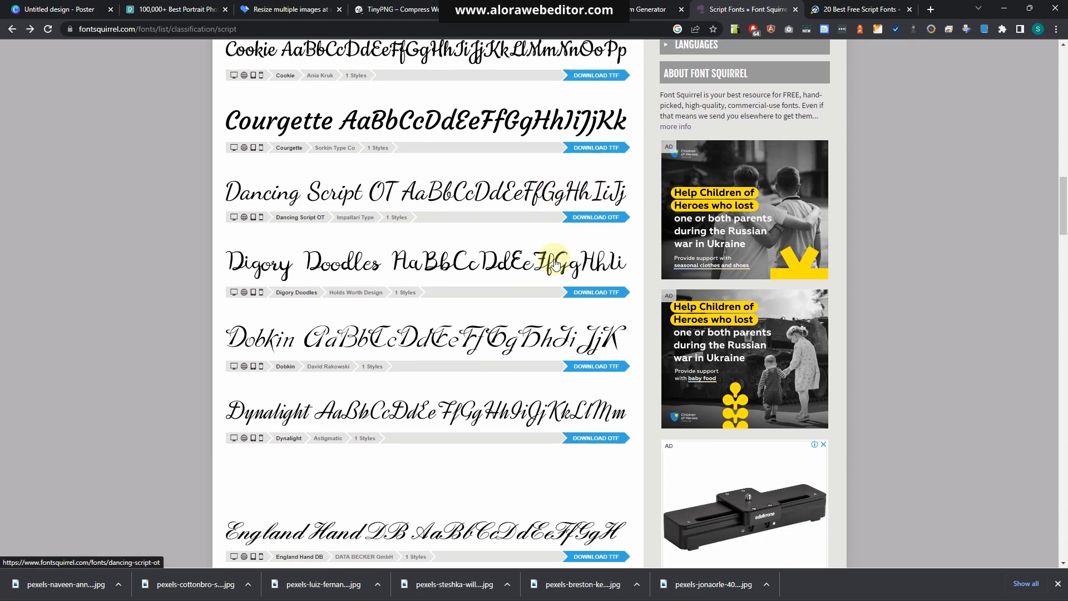
{"action": "scroll", "coordinate": [555, 264], "scroll_direction": "down", "scroll_amount": 6}
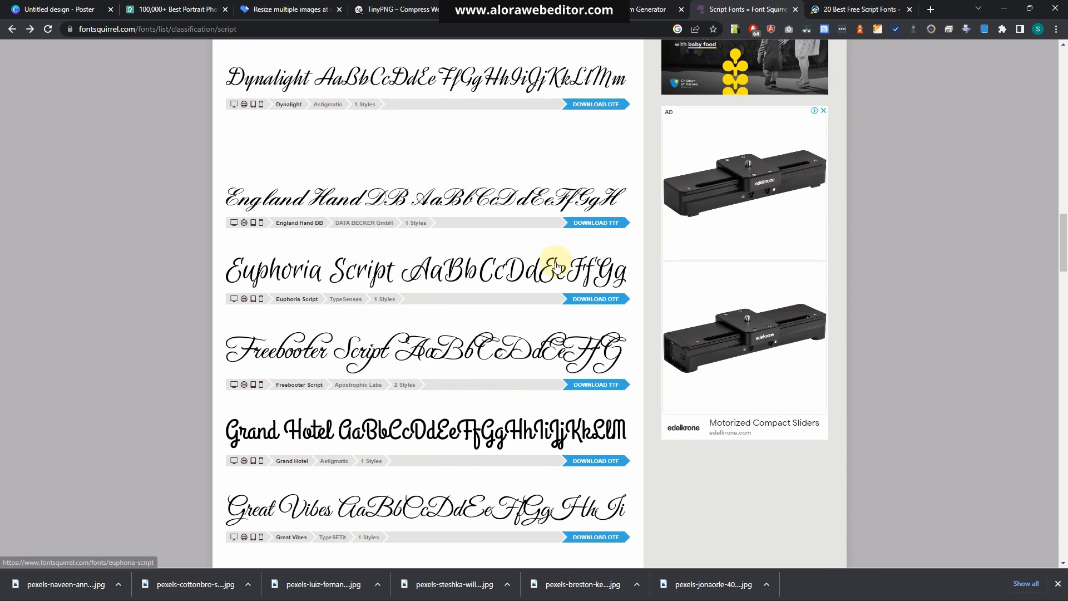
{"action": "left_click", "coordinate": [460, 341]}
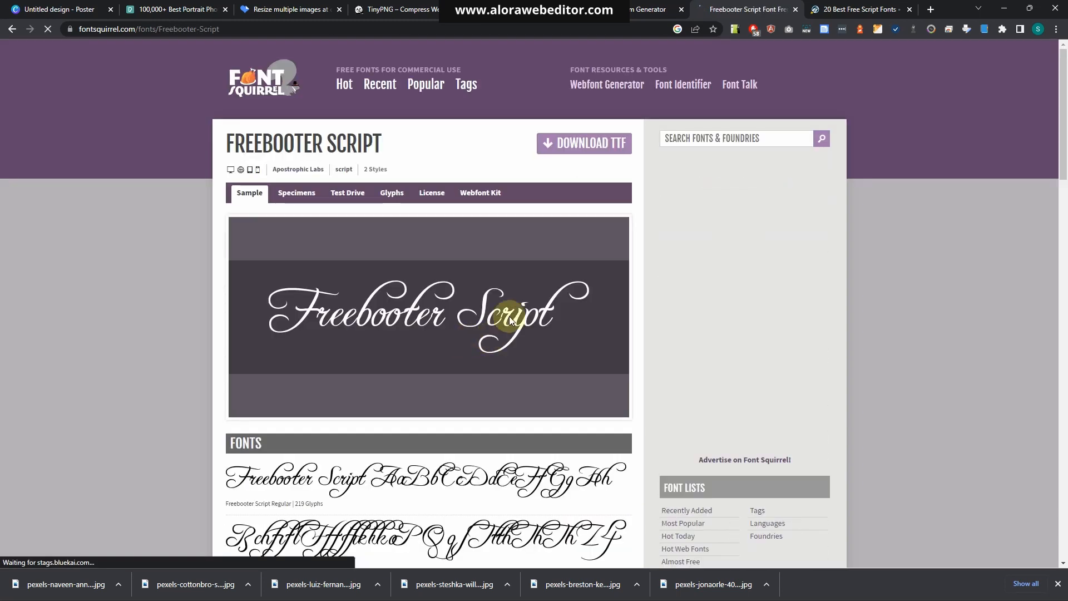
- Download the Freebooter Script font as Freebooter-Script.zip and open the archive in WinRAR, dismissing the licence notice
{"action": "left_click", "coordinate": [580, 145]}
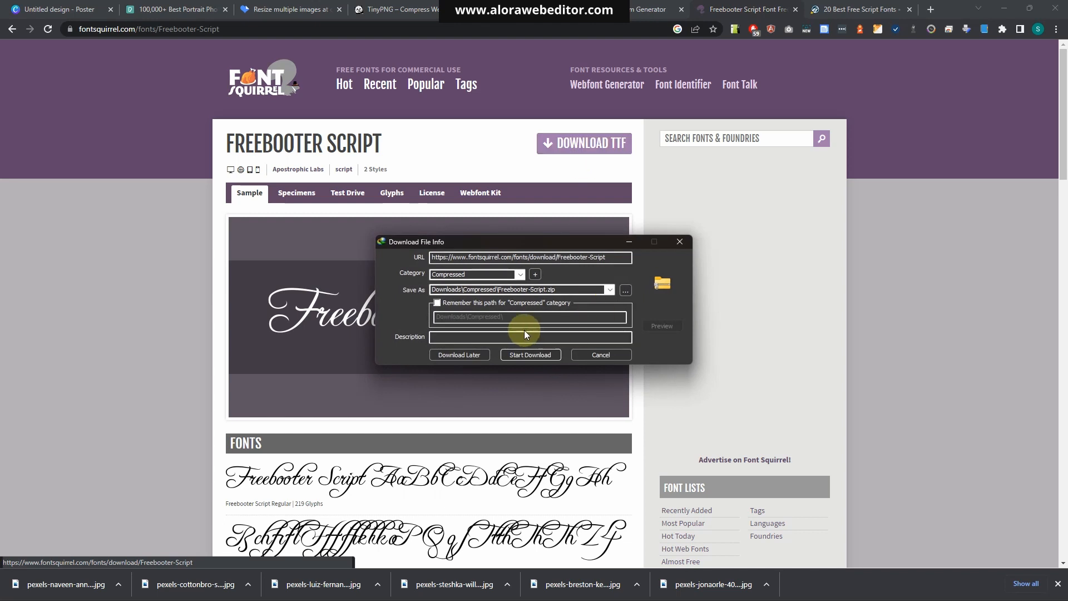
{"action": "left_click", "coordinate": [529, 351]}
{"action": "left_click", "coordinate": [635, 356]}
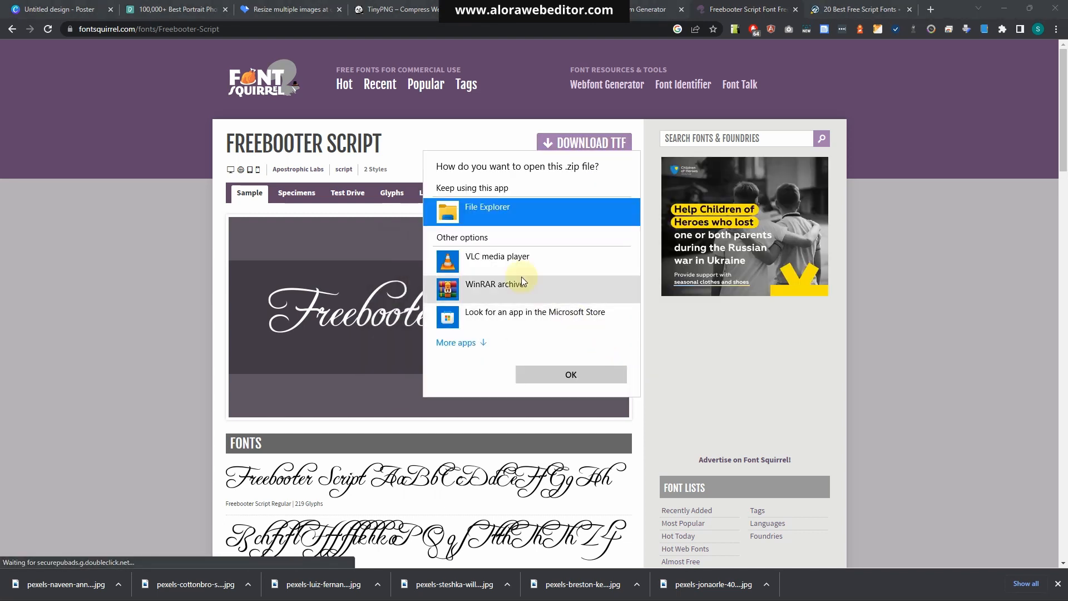
{"action": "left_click", "coordinate": [490, 289]}
{"action": "left_click", "coordinate": [574, 376]}
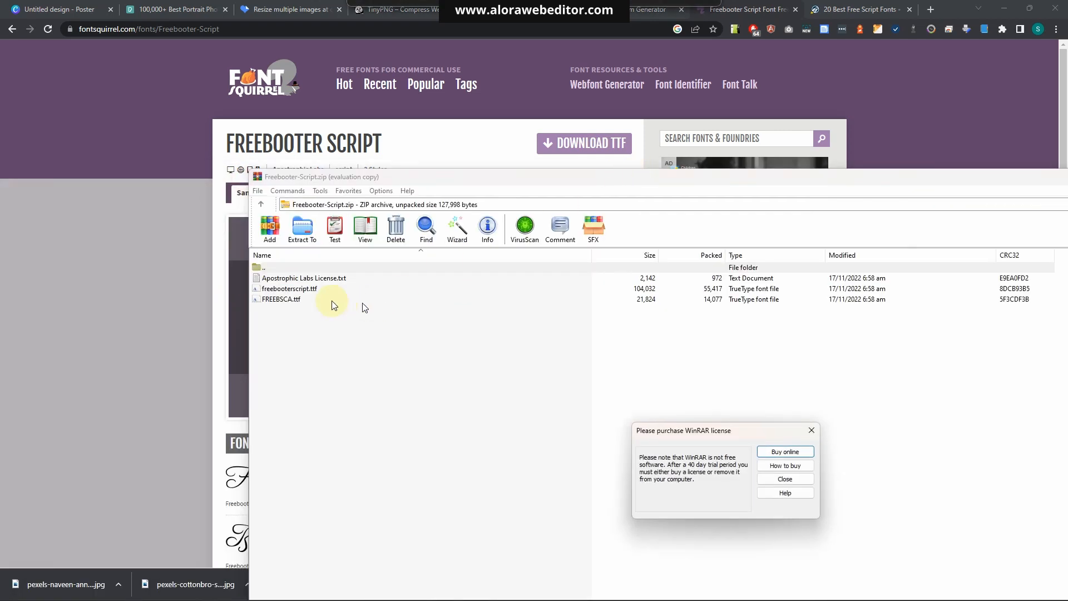
{"action": "left_click", "coordinate": [784, 479]}
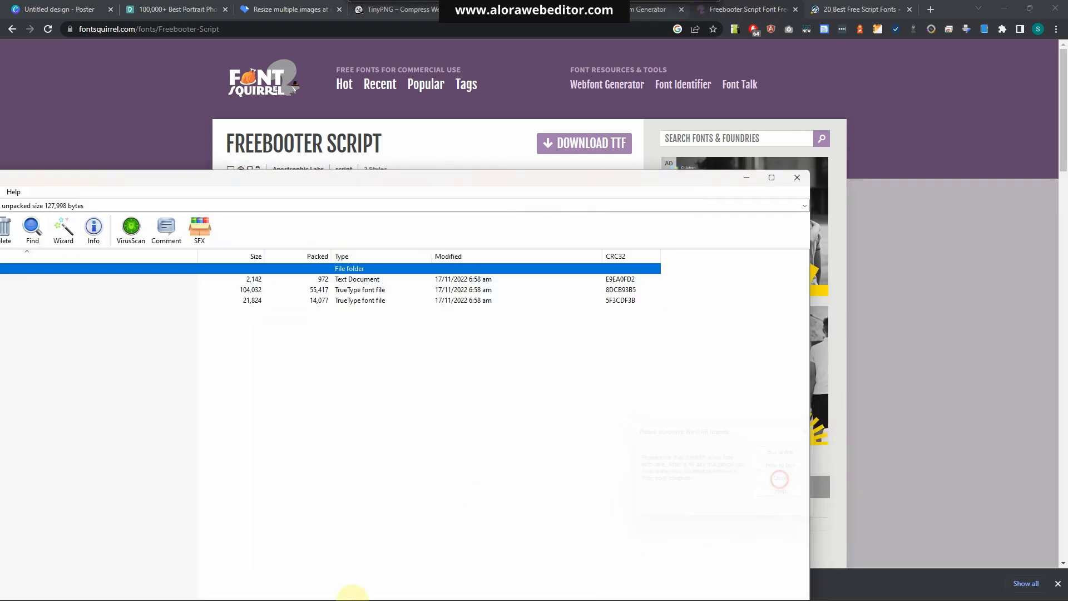
- Extract freebooterscript.ttf from the archive into the photographer project's fonts folder, and return to Font Squirrel's script fonts list
{"action": "mouse_move", "coordinate": [465, 594]}
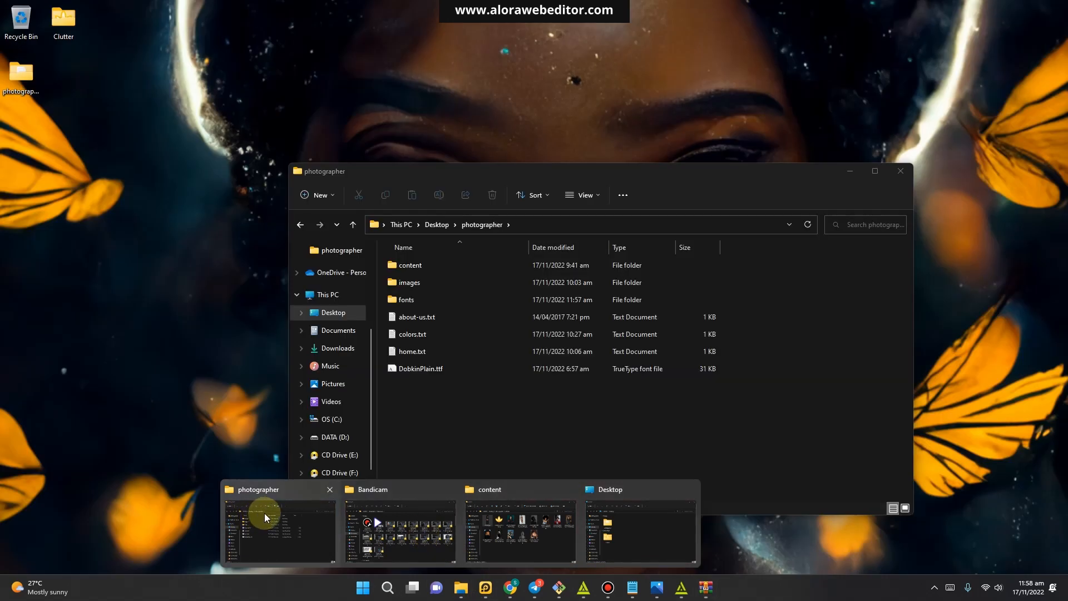
{"action": "left_click", "coordinate": [257, 517]}
{"action": "left_click_drag", "start_coordinate": [254, 179], "coordinate": [904, 173]}
{"action": "left_click_drag", "start_coordinate": [542, 282], "coordinate": [420, 301]}
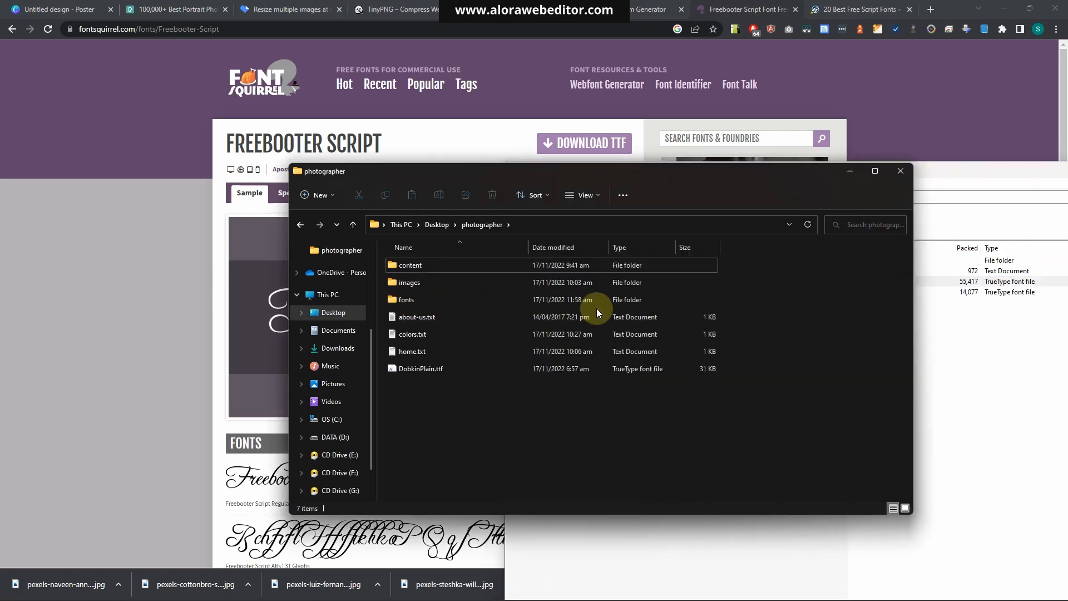
{"action": "left_click", "coordinate": [850, 171]}
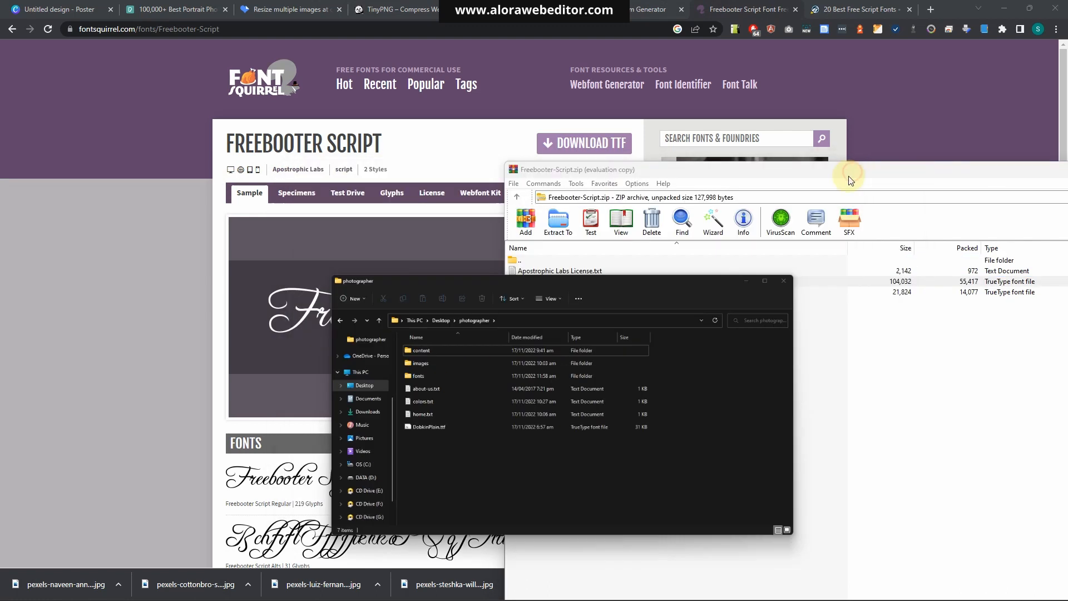
{"action": "left_click_drag", "start_coordinate": [795, 184], "coordinate": [272, 173]}
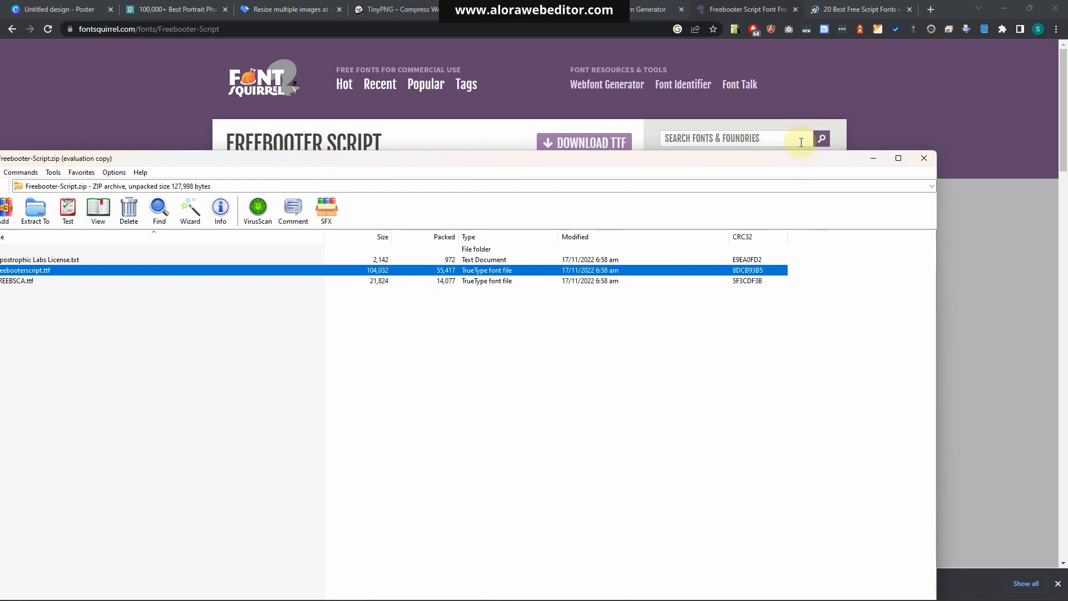
{"action": "left_click", "coordinate": [924, 165]}
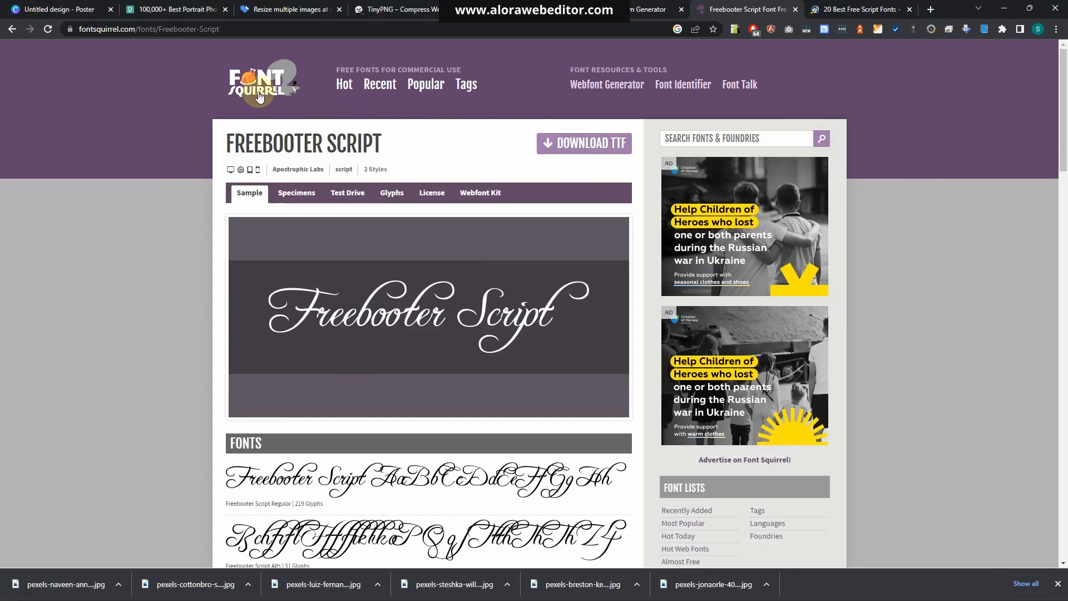
{"action": "left_click", "coordinate": [12, 29]}
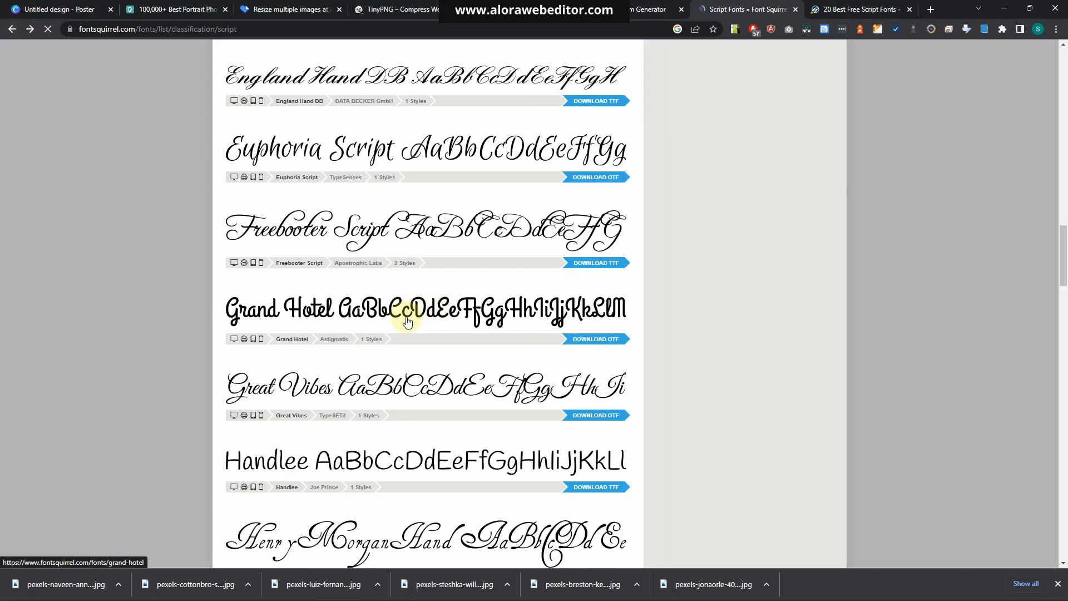
{"action": "scroll", "coordinate": [408, 322], "scroll_direction": "down", "scroll_amount": 4}
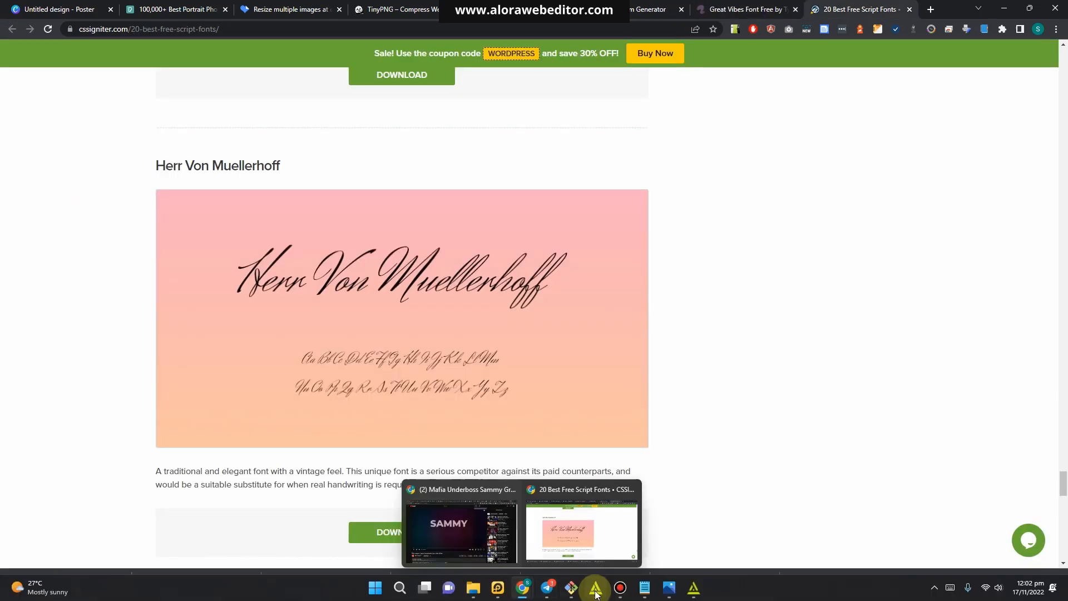
- Switch to File Explorer and bring up the fonts folder inside the Desktop's photographer folder
{"action": "left_click", "coordinate": [593, 588]}
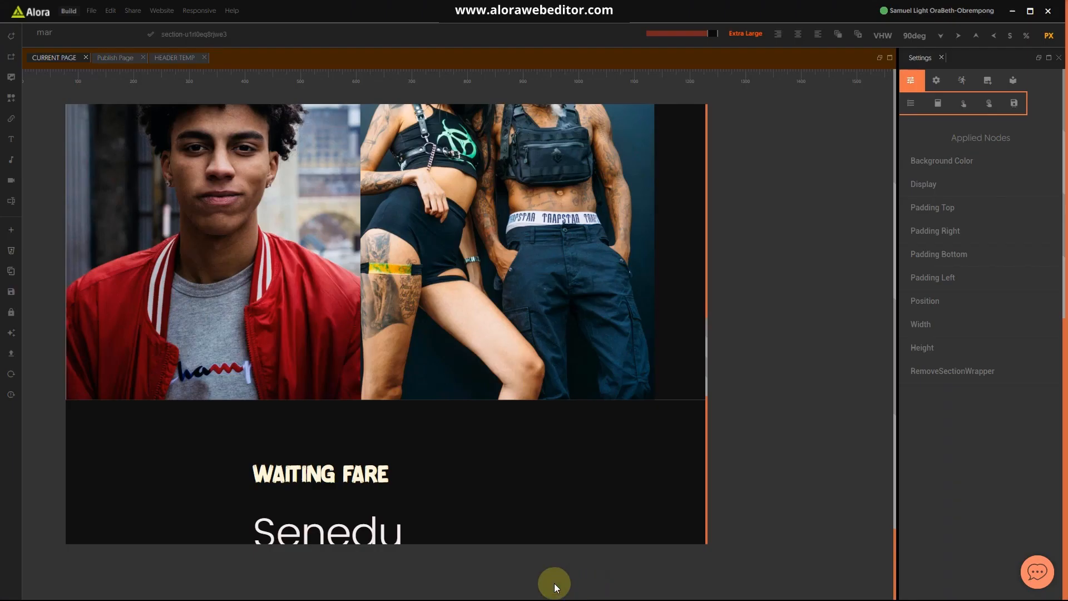
{"action": "scroll", "coordinate": [482, 479], "scroll_direction": "down", "scroll_amount": 4}
{"action": "key", "text": "super"}
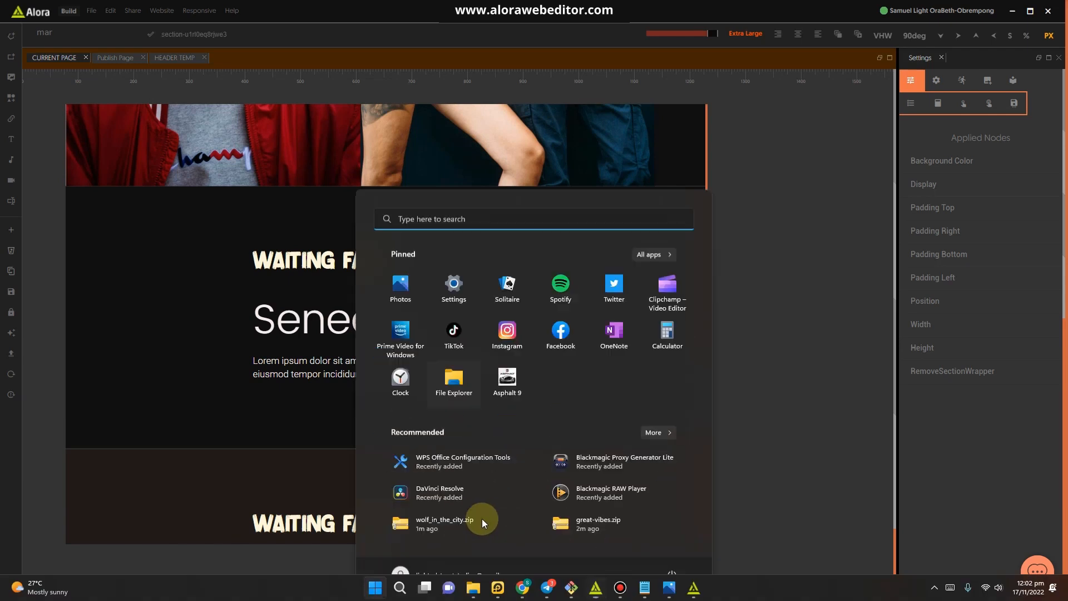
{"action": "mouse_move", "coordinate": [473, 588]}
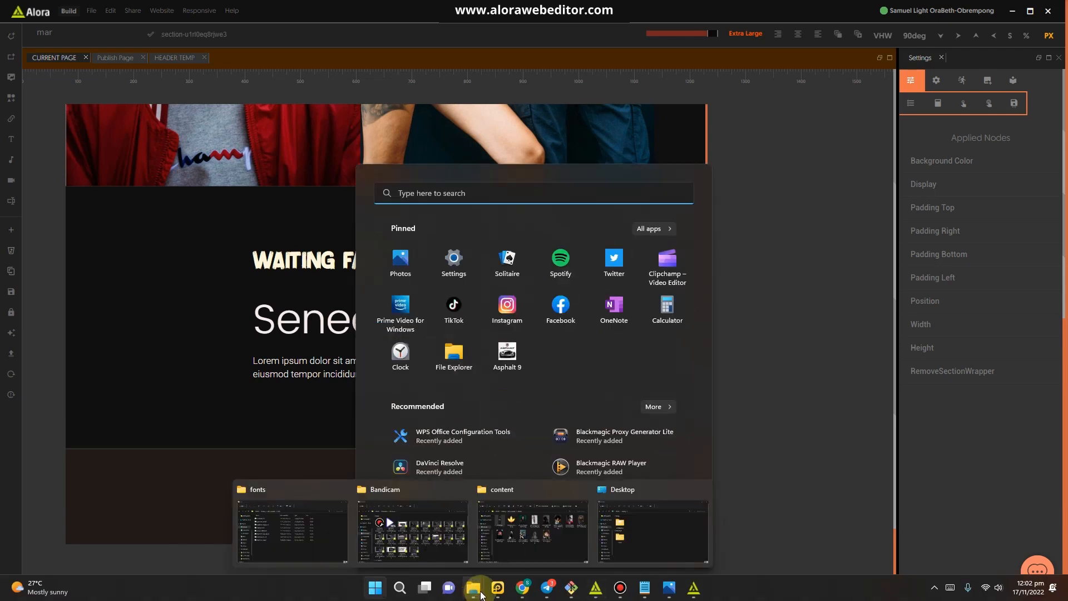
{"action": "left_click", "coordinate": [312, 526]}
{"action": "left_click_drag", "start_coordinate": [472, 309], "coordinate": [492, 179]}
{"action": "left_click", "coordinate": [353, 323]}
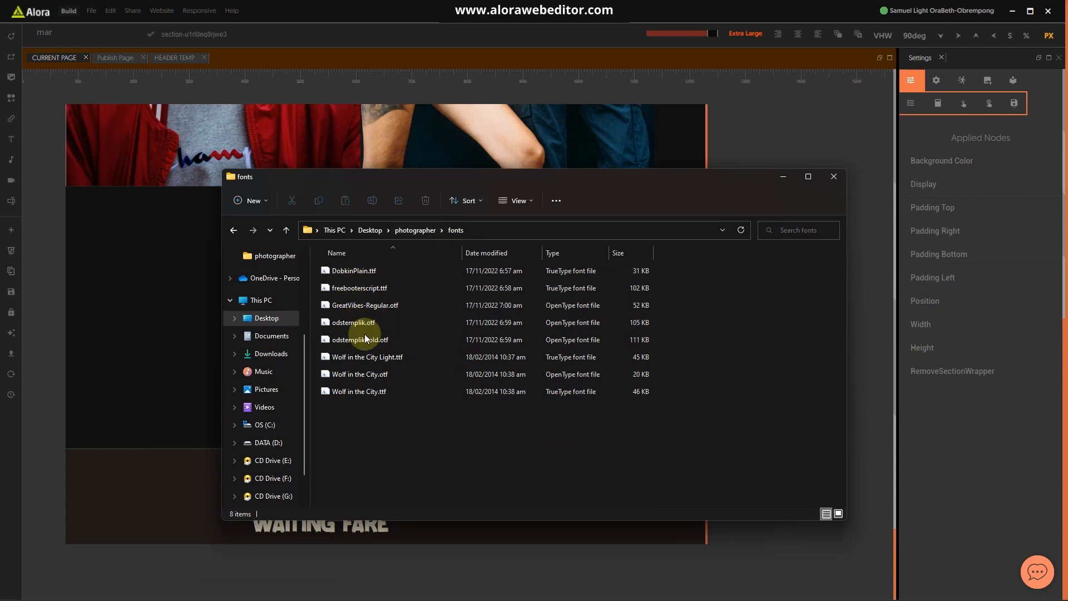
- Rename "Wolf in the City Light.ttf" as WolfintheCityLight.ttf, without spaces
{"action": "left_click", "coordinate": [367, 359]}
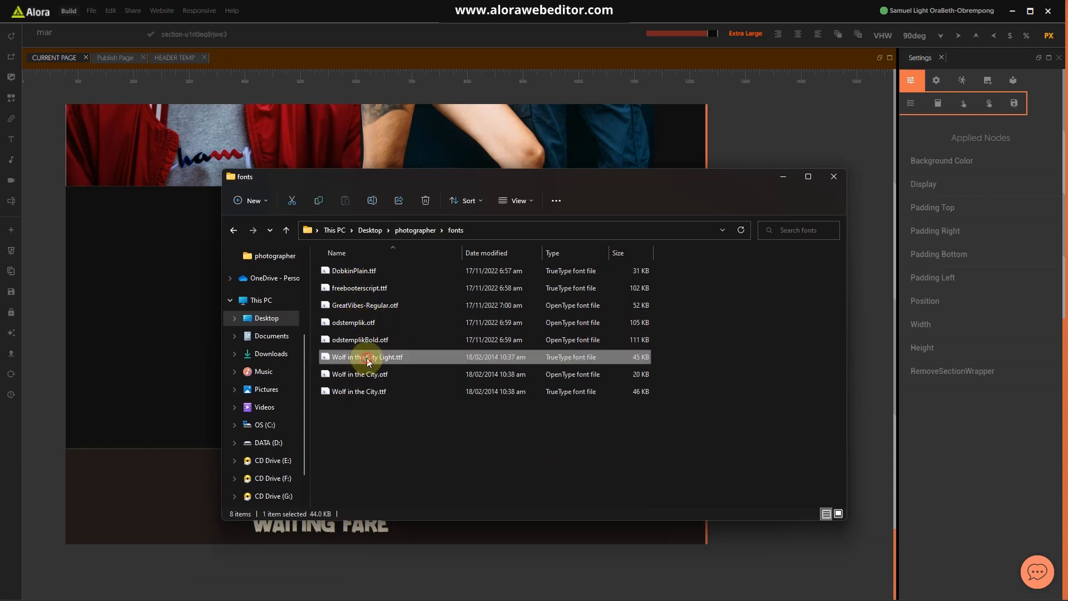
{"action": "left_click", "coordinate": [367, 359]}
{"action": "left_click", "coordinate": [357, 357]}
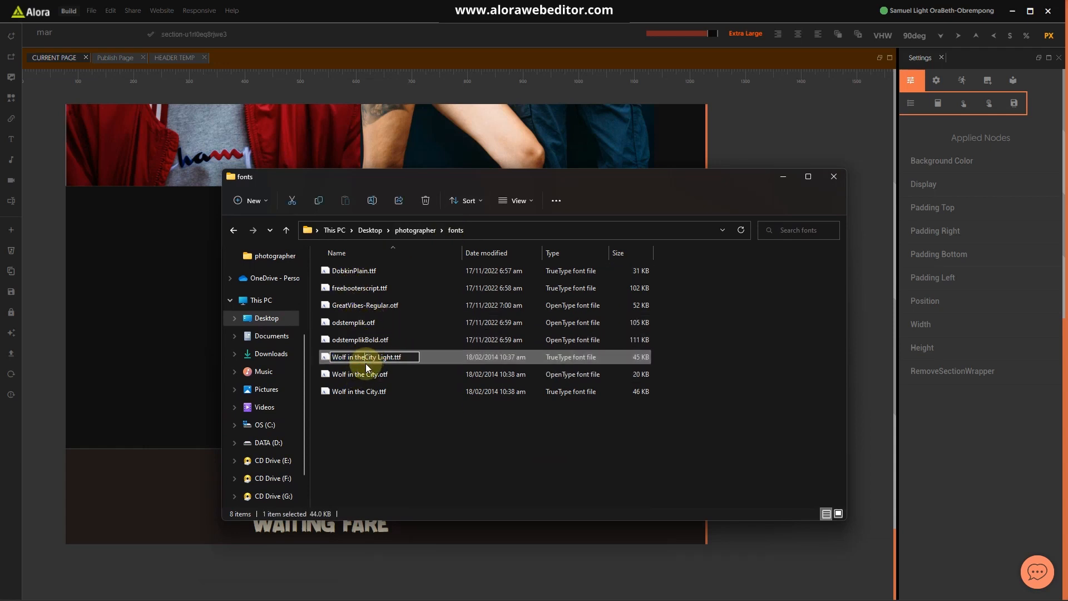
{"action": "key", "text": "Delete"}
{"action": "left_click", "coordinate": [353, 358]}
{"action": "key", "text": "Delete"}
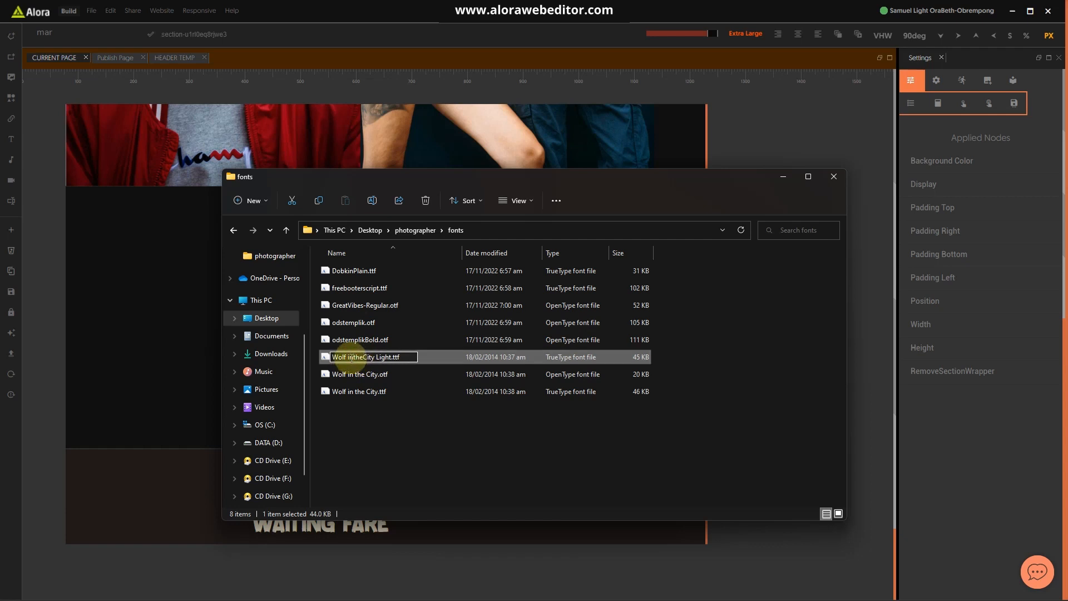
{"action": "left_click", "coordinate": [348, 357]}
{"action": "key", "text": "Delete"}
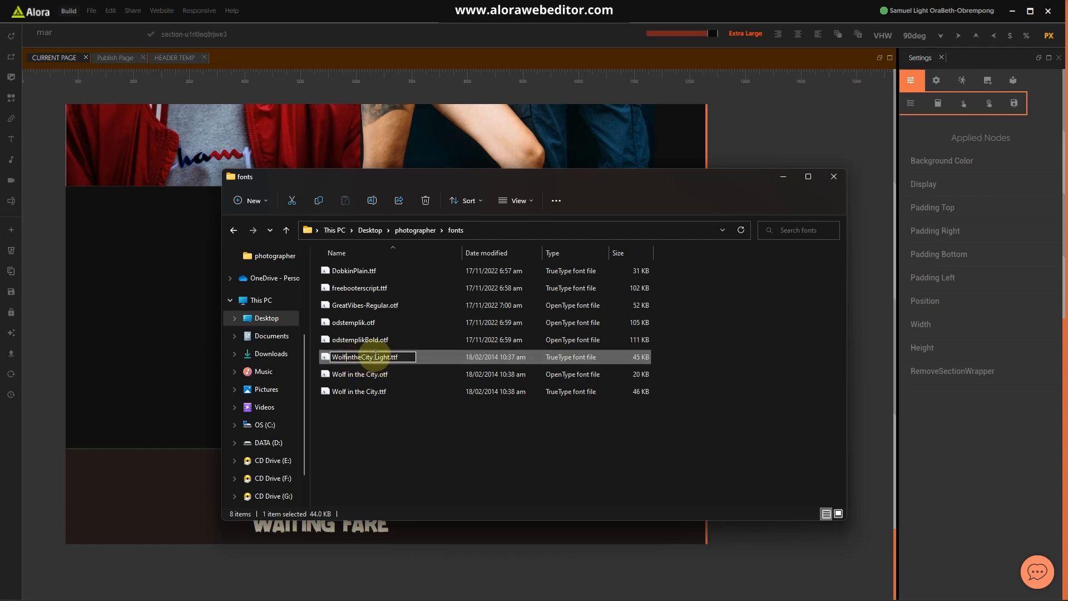
{"action": "left_click", "coordinate": [376, 357]}
{"action": "key", "text": "Delete"}
- Rename "Wolf in the City.ttf" as WolfintheCity.ttf, without spaces
{"action": "left_click", "coordinate": [367, 376]}
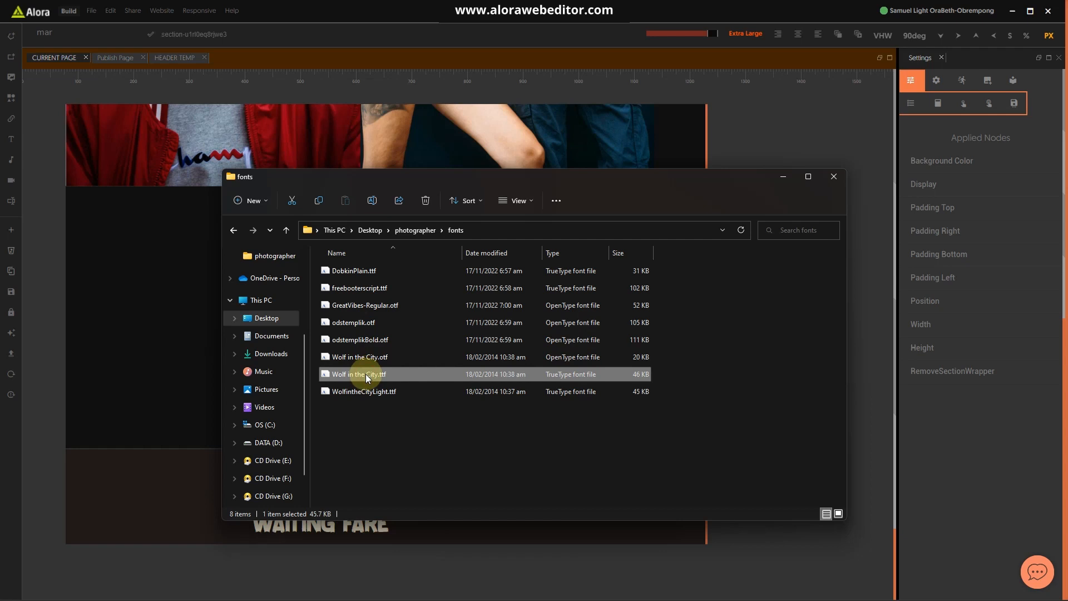
{"action": "left_click", "coordinate": [367, 376]}
{"action": "left_click", "coordinate": [365, 375]}
{"action": "key", "text": "Delete"}
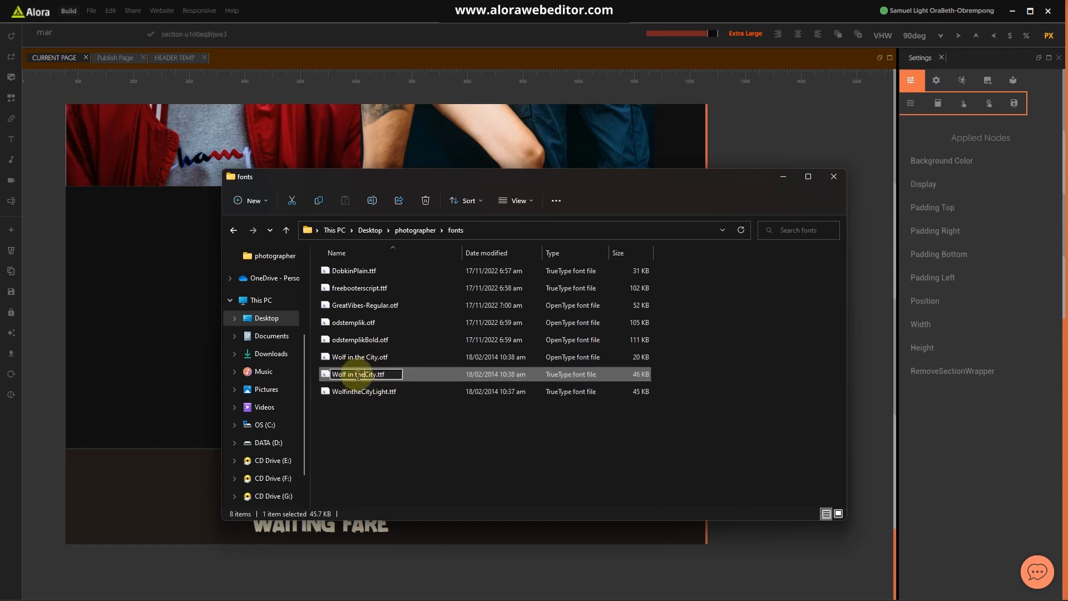
{"action": "key", "text": "Delete"}
- Rename "Wolf in the City.otf" as WolfintheCity.otf, without spaces
{"action": "left_click", "coordinate": [356, 359]}
{"action": "left_click", "coordinate": [357, 360]}
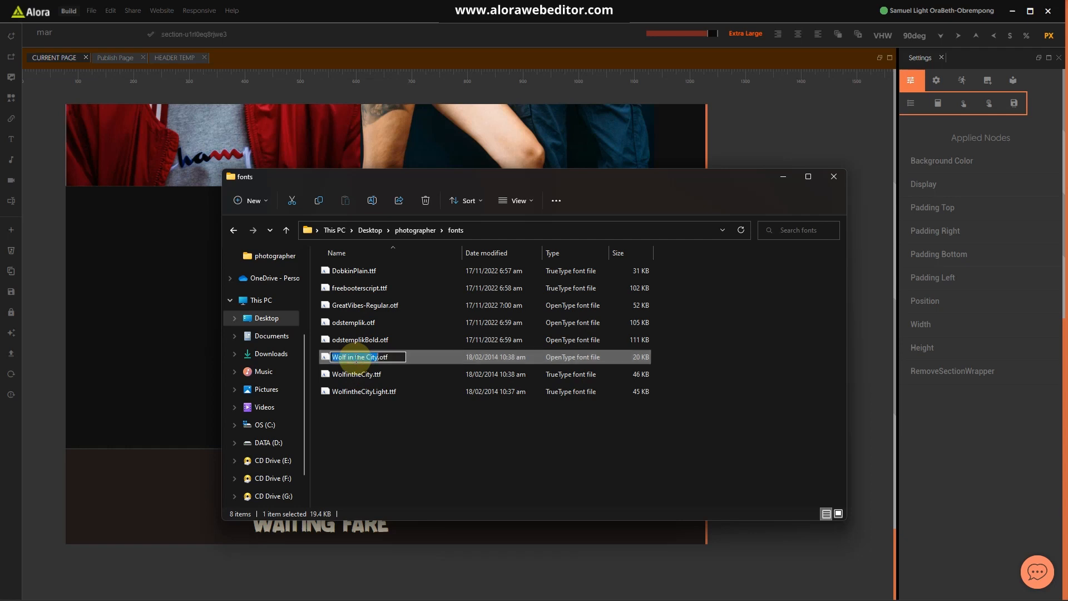
{"action": "key", "text": "Delete"}
{"action": "left_click", "coordinate": [363, 357]}
{"action": "key", "text": "Delete"}
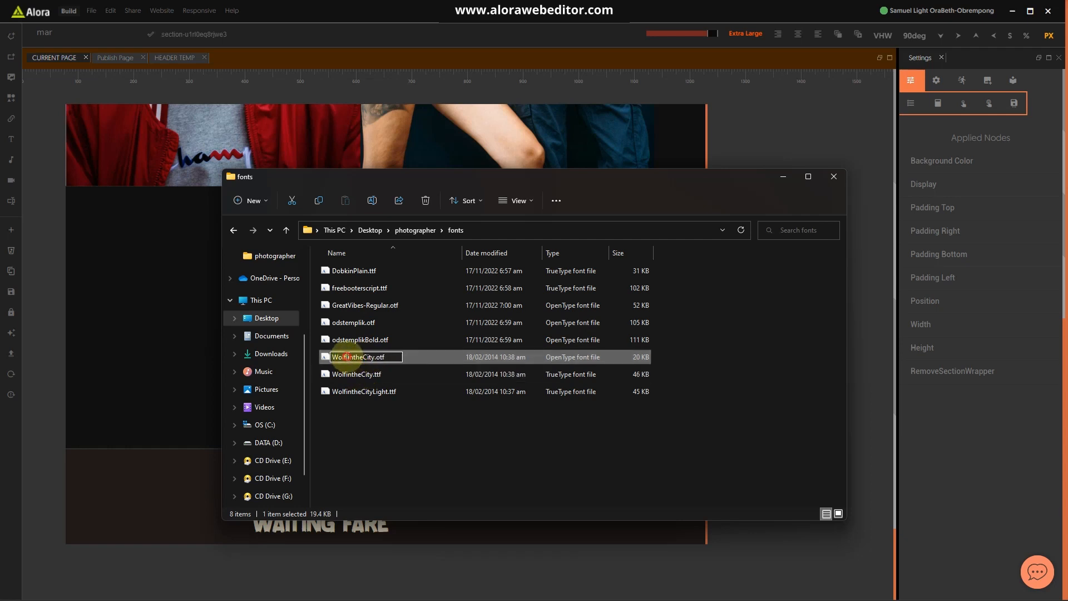
{"action": "key", "text": "Delete"}
{"action": "type", "text": "f"}
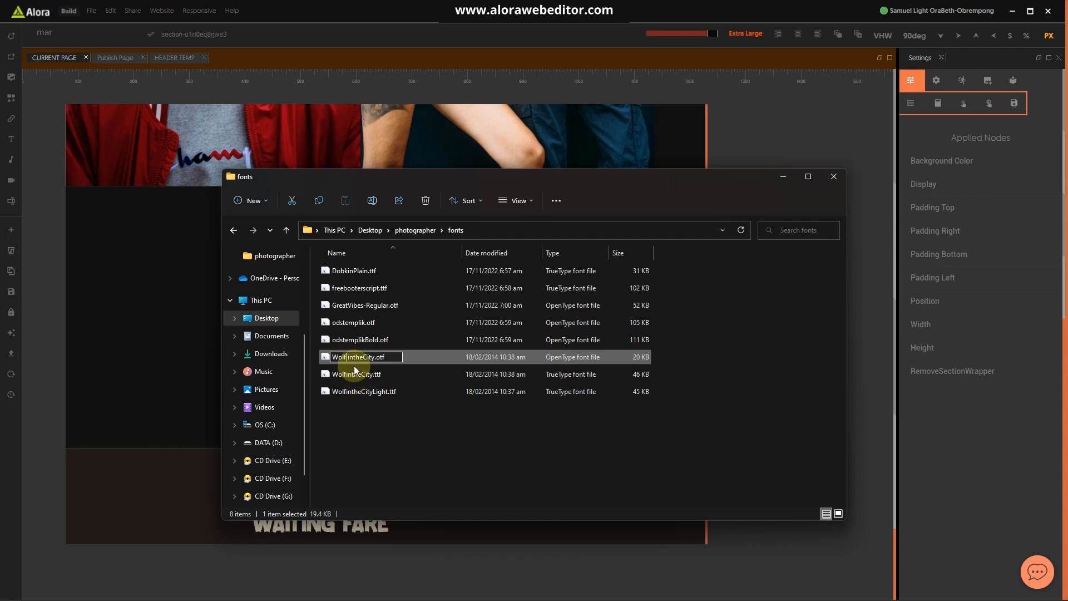
{"action": "key", "text": "BackSpace"}
{"action": "left_click", "coordinate": [469, 474]}
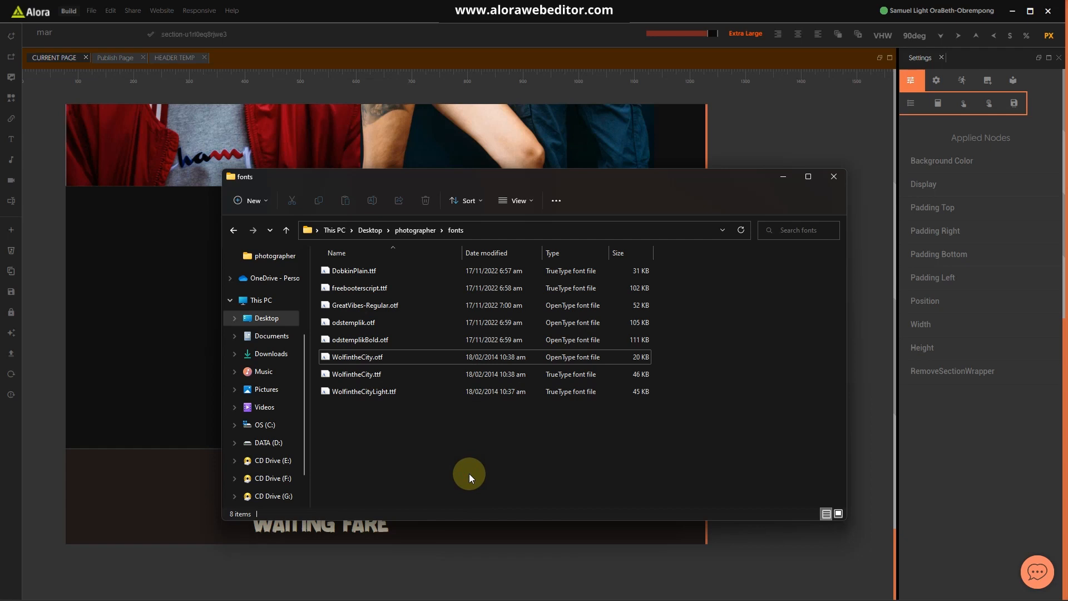
- Switch to Chrome, search for "transfonter" in place of the lorem ipsum generator page, and open the Transfonter website
{"action": "key", "text": "super"}
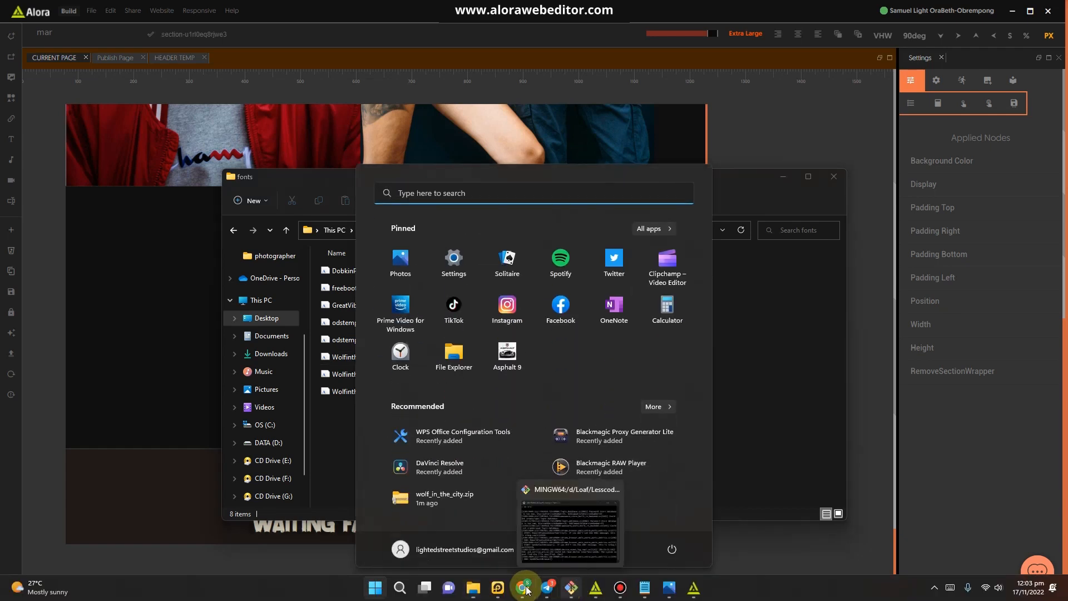
{"action": "mouse_move", "coordinate": [526, 586]}
{"action": "left_click", "coordinate": [565, 552]}
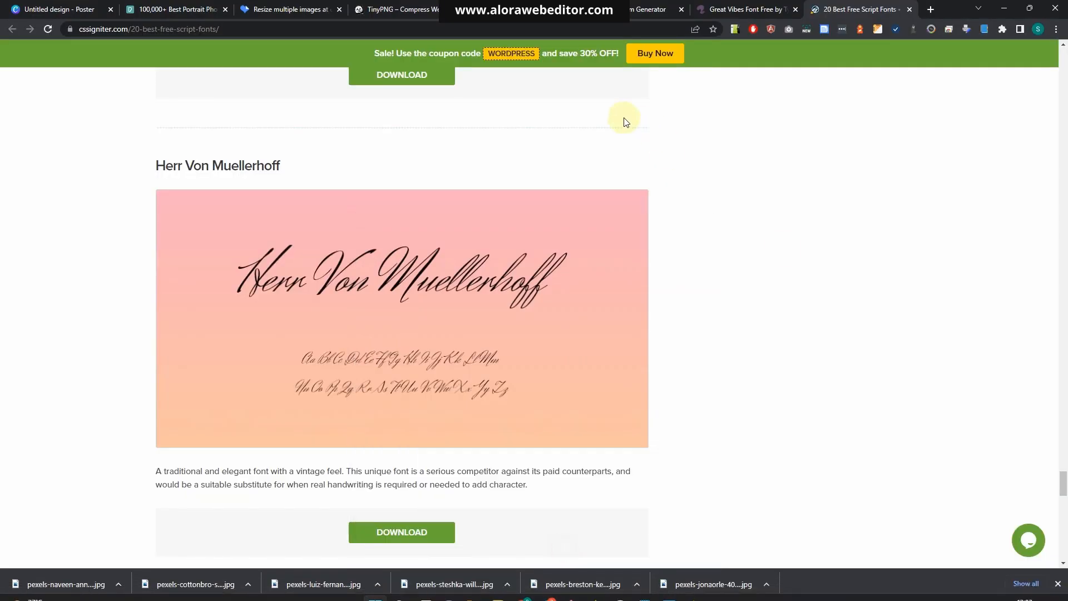
{"action": "left_click", "coordinate": [634, 10]}
{"action": "left_click", "coordinate": [633, 31]}
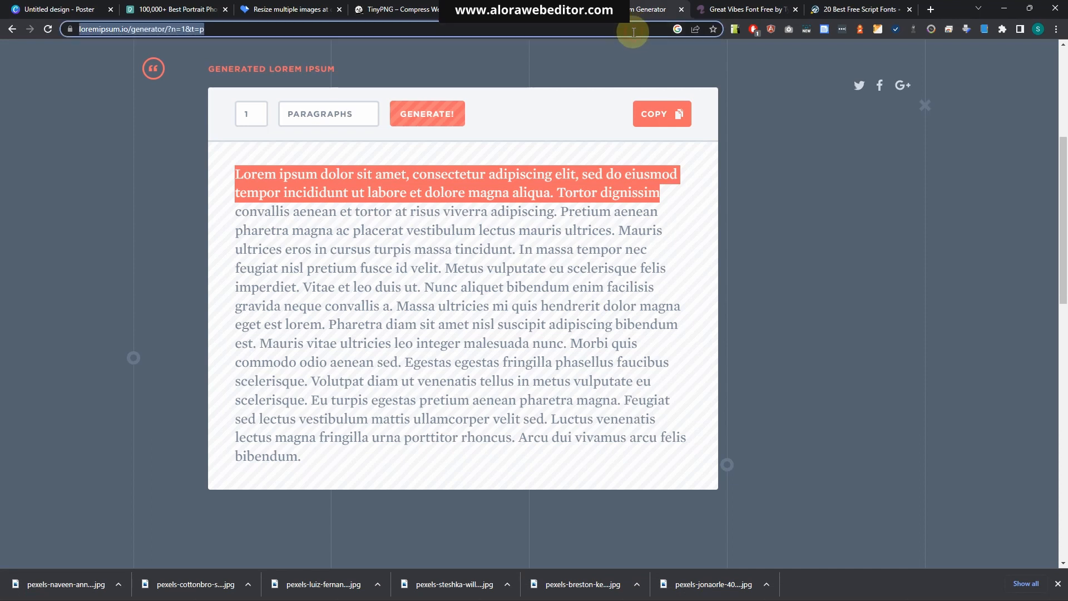
{"action": "type", "text": "trans"}
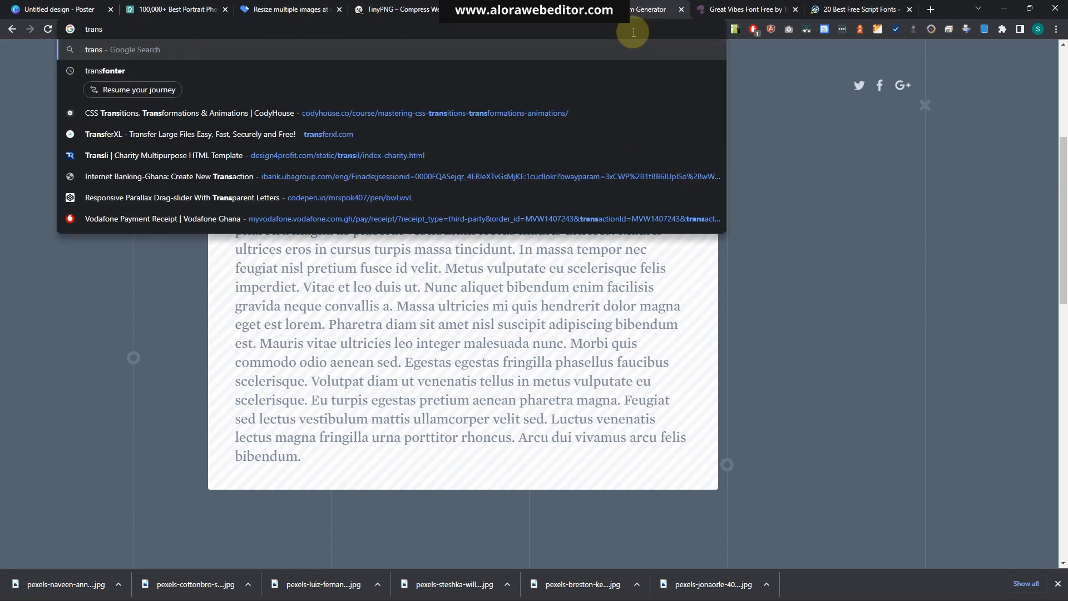
{"action": "type", "text": "fonter"}
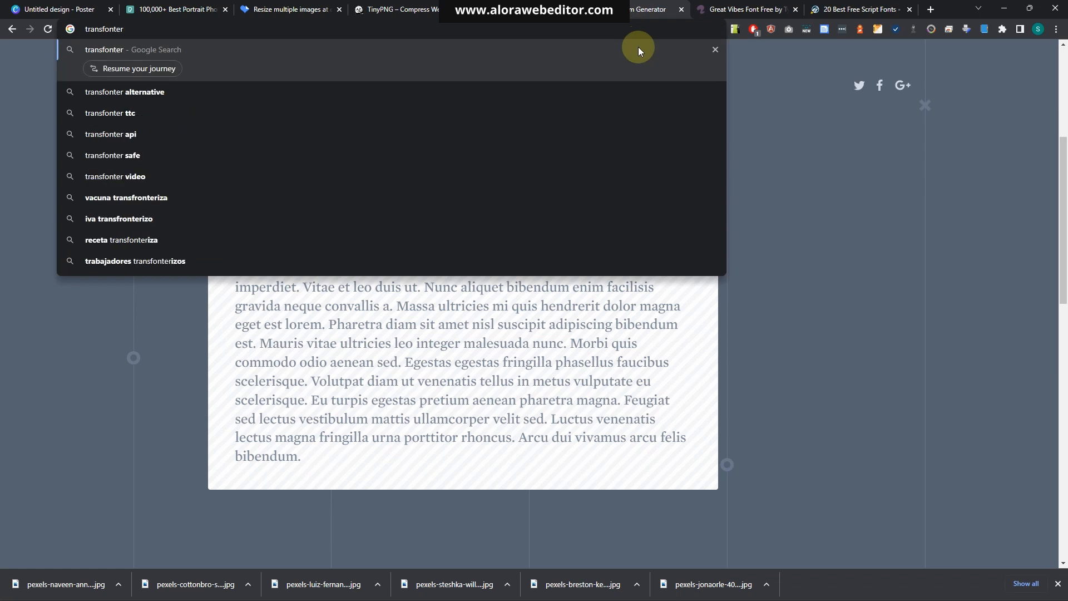
{"action": "key", "text": "Return"}
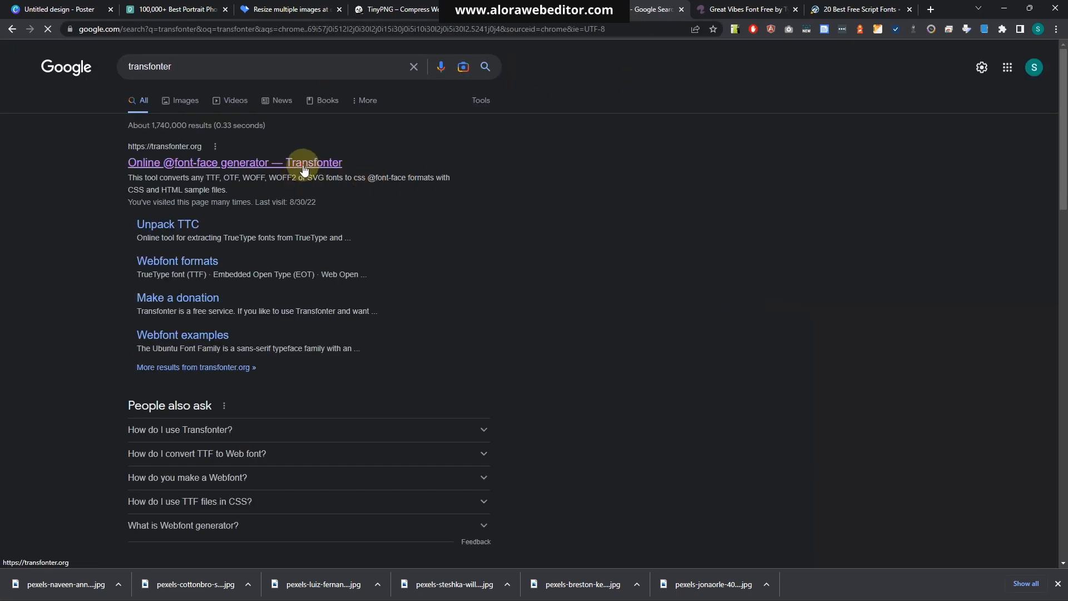
{"action": "left_click", "coordinate": [272, 163]}
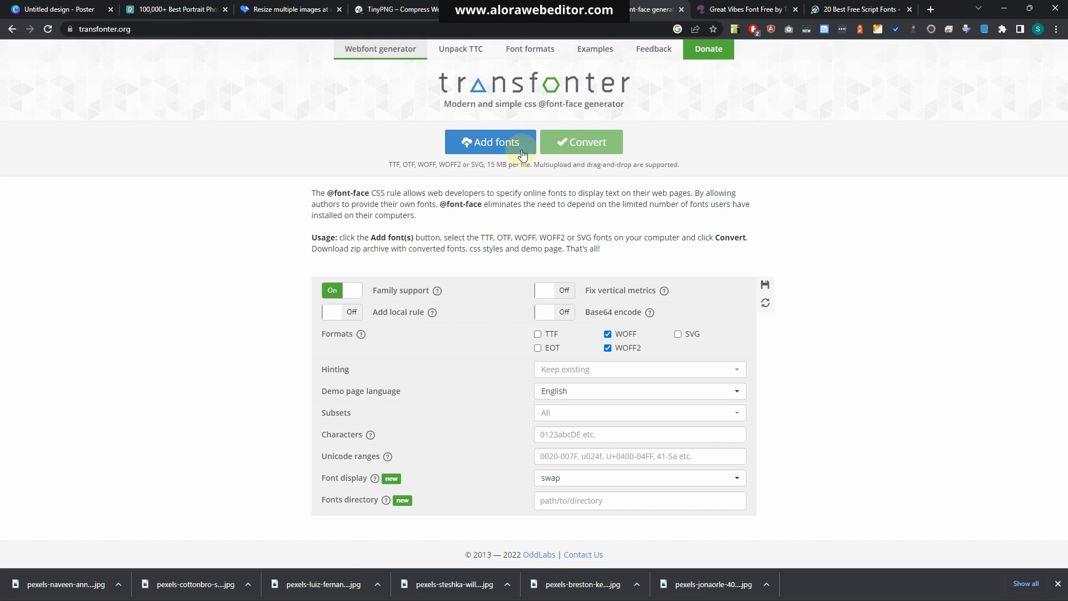
- Add all the font files from the photographer project's fonts folder to the Transfonter generator
{"action": "left_click", "coordinate": [501, 146]}
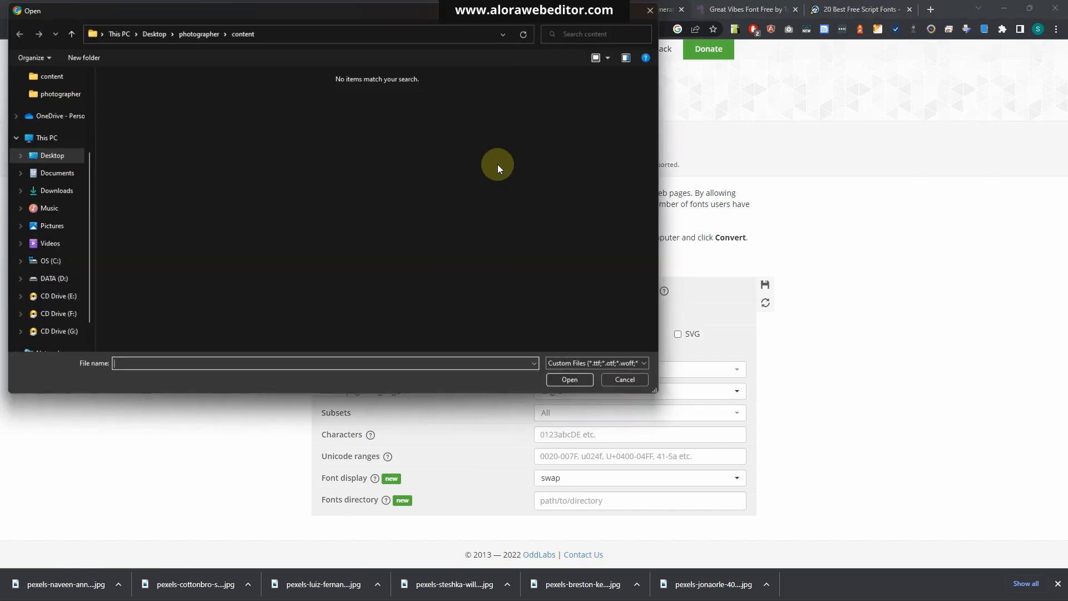
{"action": "left_click", "coordinate": [196, 31]}
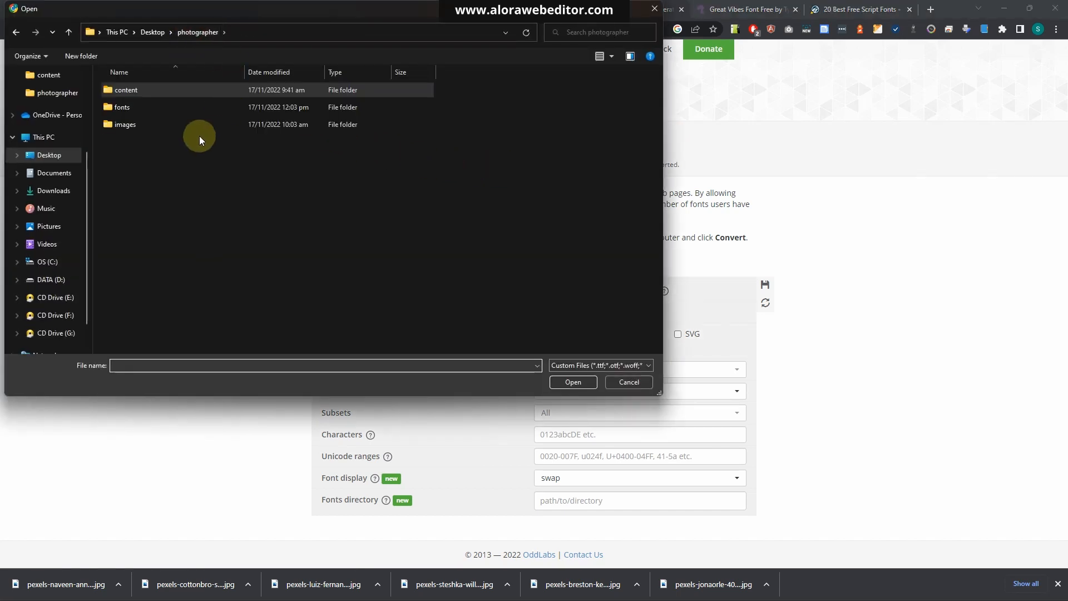
{"action": "double_click", "coordinate": [125, 106]}
{"action": "key", "text": "ctrl+a"}
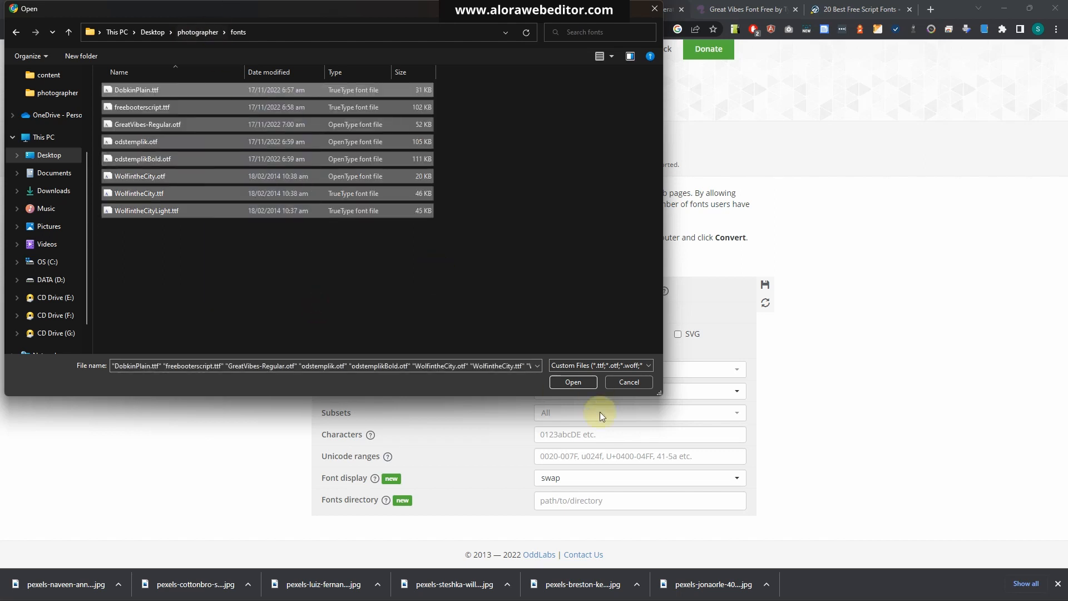
{"action": "left_click", "coordinate": [572, 383]}
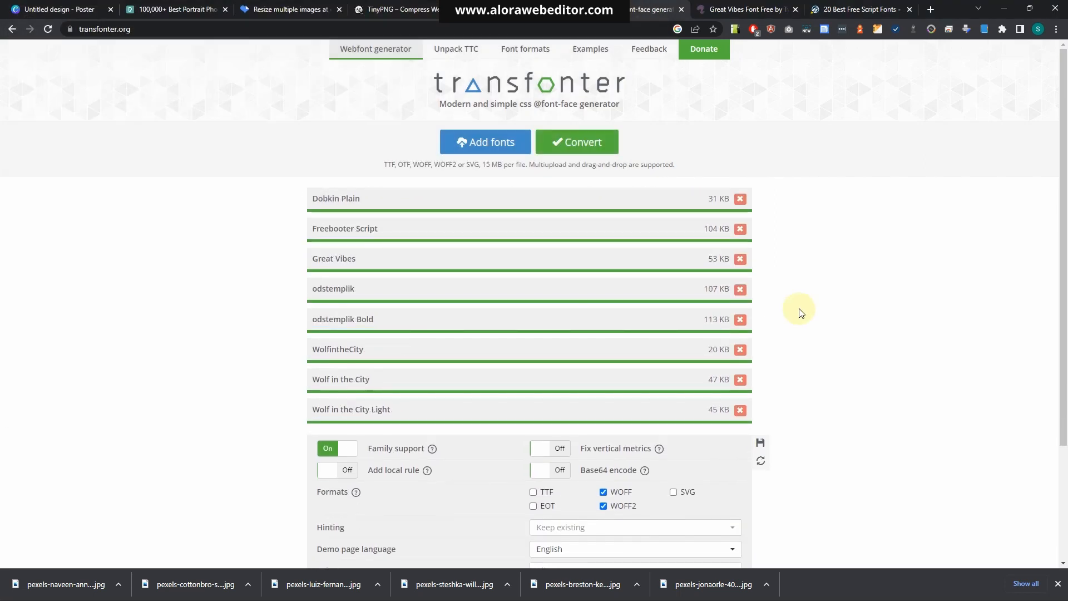
- Enable TTF output alongside WOFF and WOFF2 and convert the added fonts
{"action": "scroll", "coordinate": [651, 401], "scroll_direction": "down", "scroll_amount": 3}
{"action": "scroll", "coordinate": [670, 377], "scroll_direction": "up", "scroll_amount": 1}
{"action": "scroll", "coordinate": [669, 376], "scroll_direction": "down", "scroll_amount": 1}
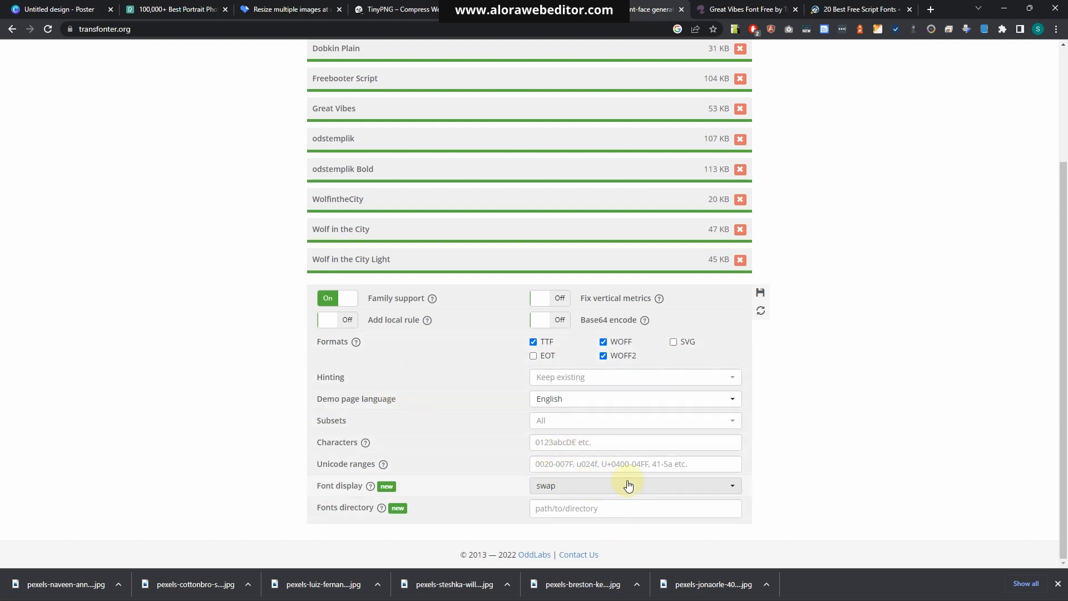
{"action": "scroll", "coordinate": [625, 481], "scroll_direction": "up", "scroll_amount": 3}
{"action": "left_click", "coordinate": [582, 139]}
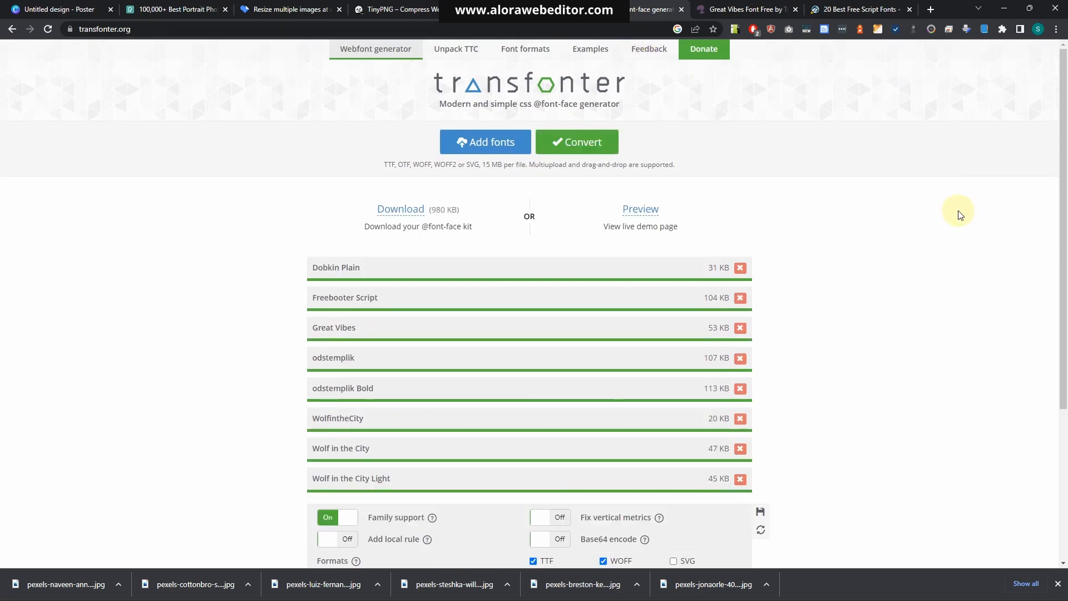
{"action": "left_click", "coordinate": [409, 212]}
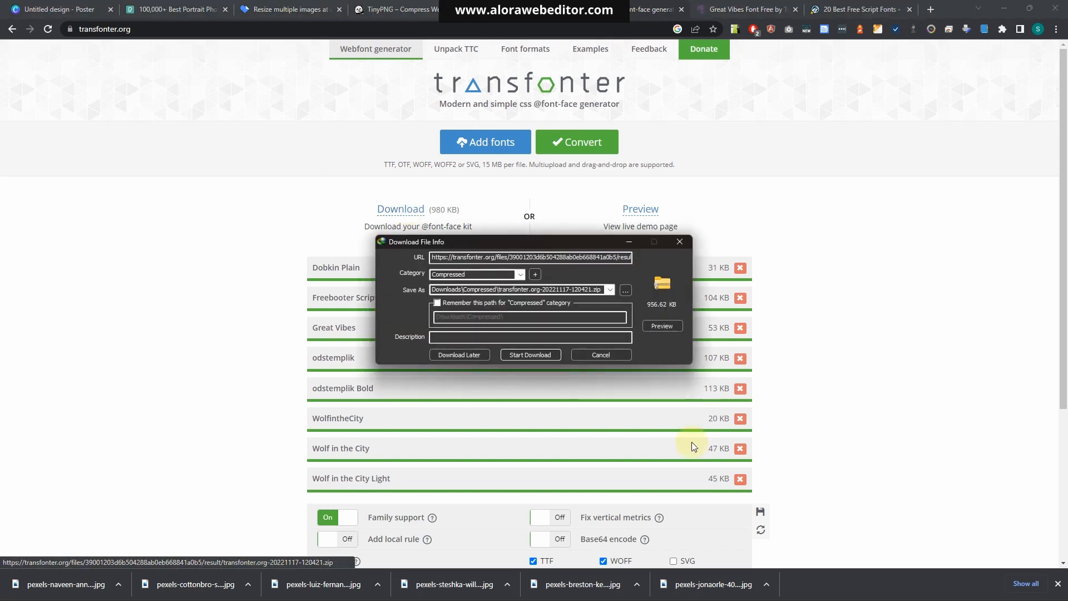
{"action": "left_click", "coordinate": [545, 354]}
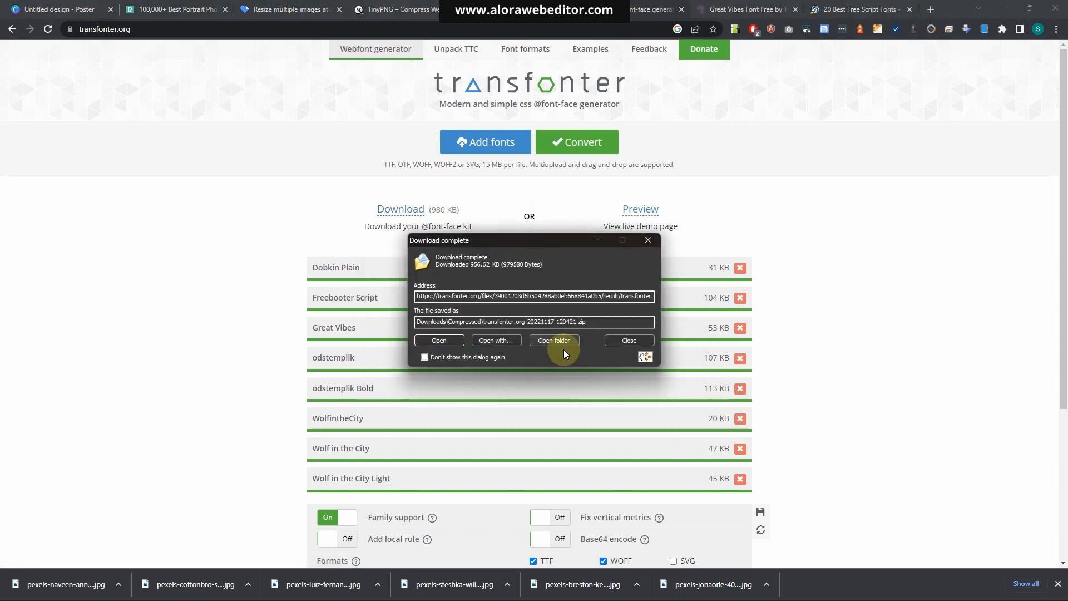
{"action": "left_click", "coordinate": [563, 343]}
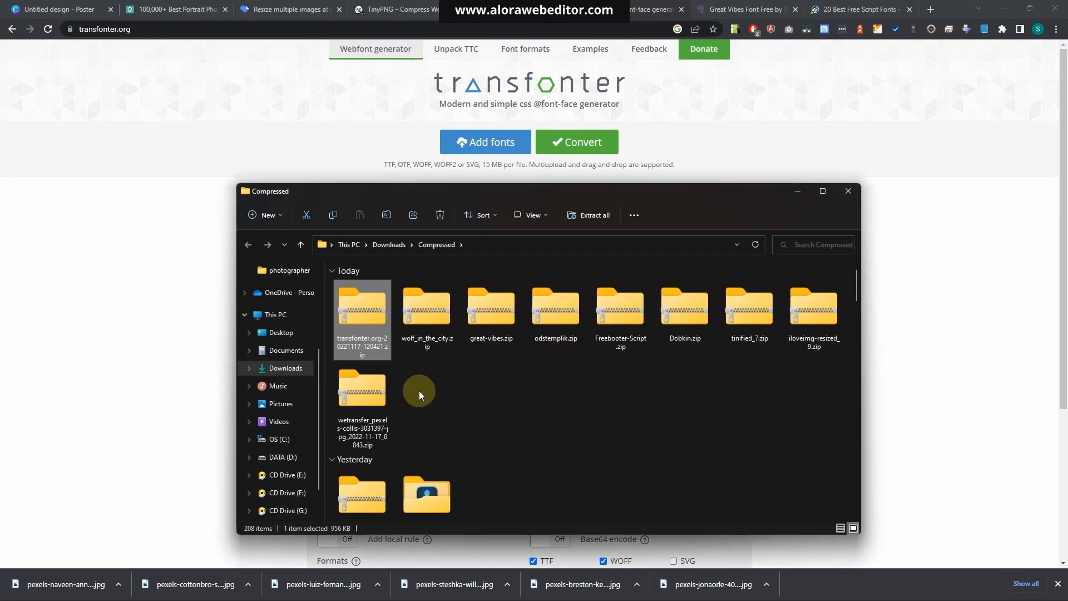
{"action": "double_click", "coordinate": [361, 322]}
- Select and copy the archive's files from DobkinPlain.ttf through WolfintheCityLight.woff2, including stylesheet.css
{"action": "scroll", "coordinate": [392, 368], "scroll_direction": "down", "scroll_amount": 3}
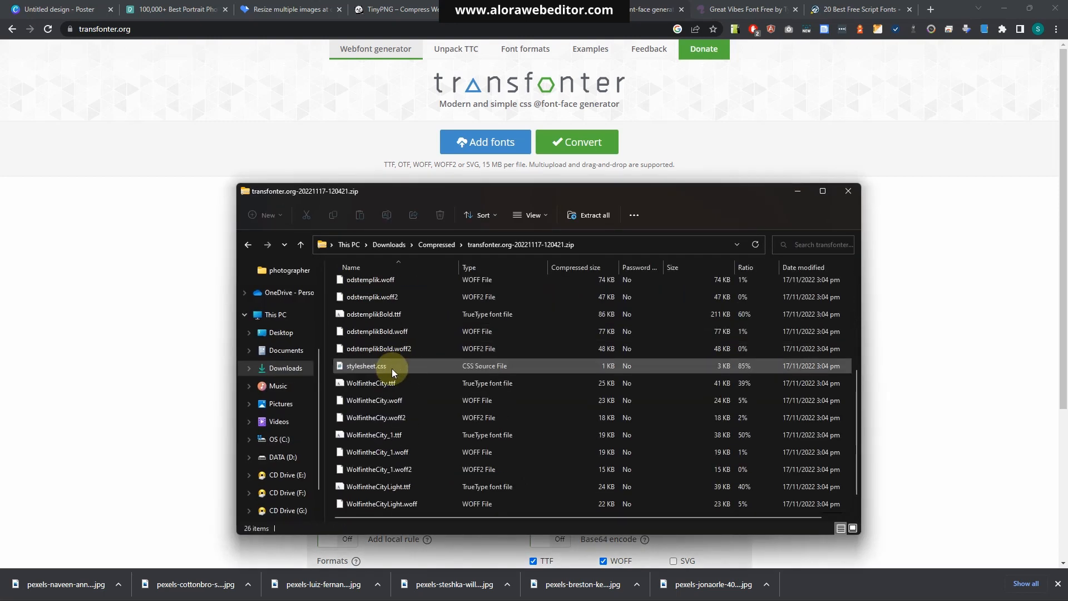
{"action": "left_click", "coordinate": [413, 499]}
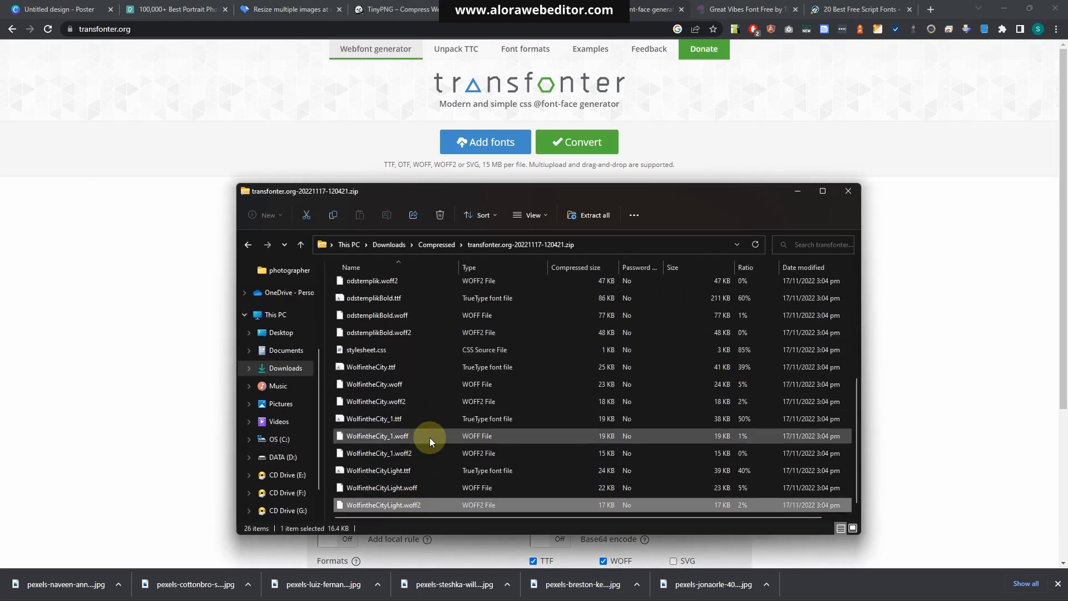
{"action": "scroll", "coordinate": [414, 429], "scroll_direction": "up", "scroll_amount": 1}
{"action": "left_click", "coordinate": [371, 386]}
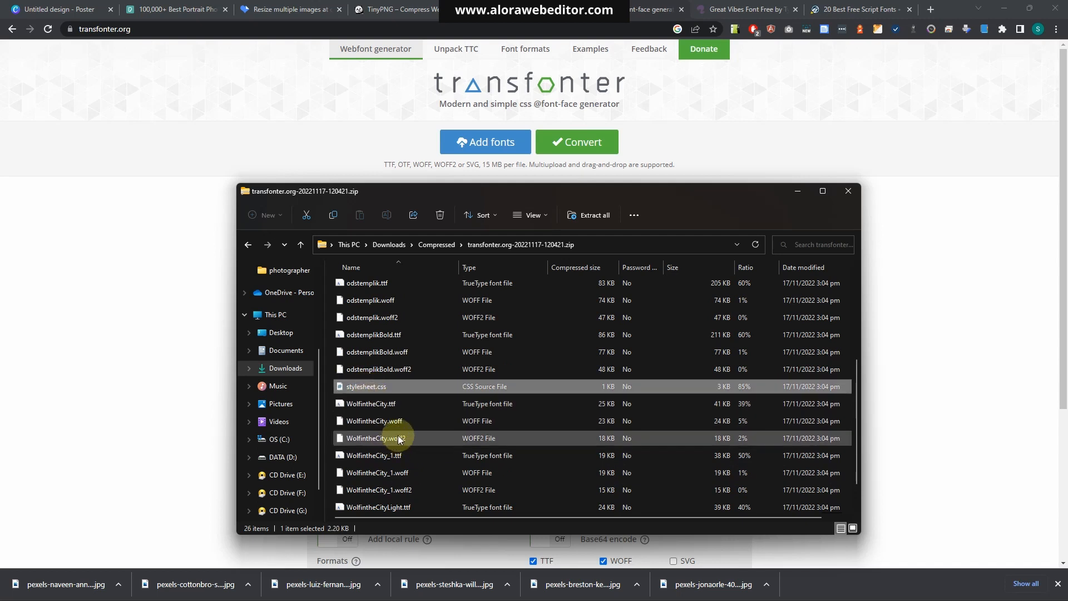
{"action": "scroll", "coordinate": [384, 390], "scroll_direction": "up", "scroll_amount": 4}
{"action": "left_click", "coordinate": [365, 303]}
{"action": "scroll", "coordinate": [393, 434], "scroll_direction": "down", "scroll_amount": 4}
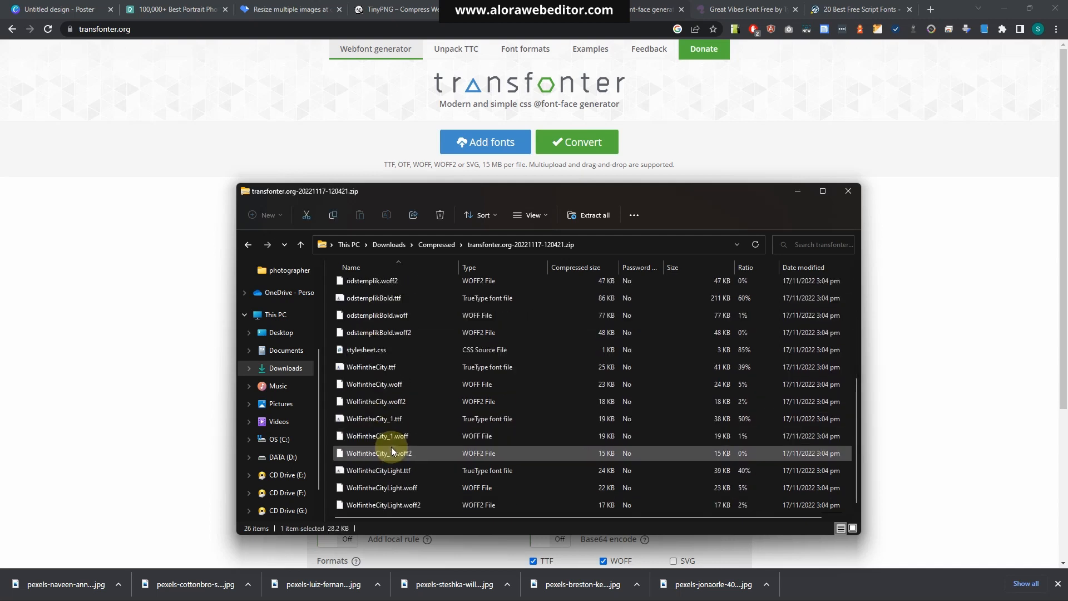
{"action": "left_click", "coordinate": [406, 505], "text": "shift"}
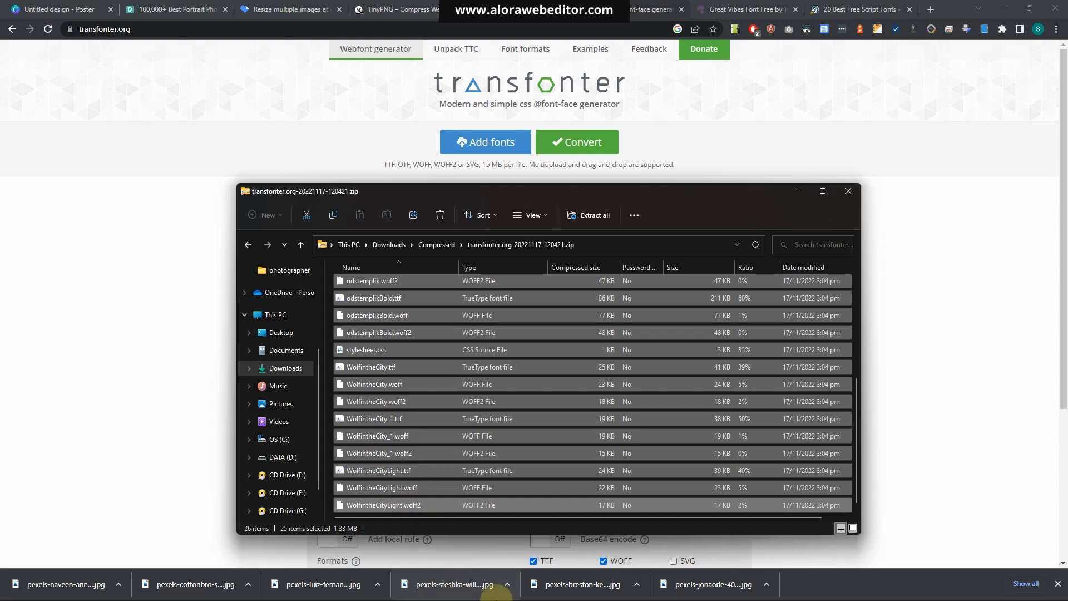
- Switch to the project's fonts folder window and create a new folder named web
{"action": "mouse_move", "coordinate": [492, 595]}
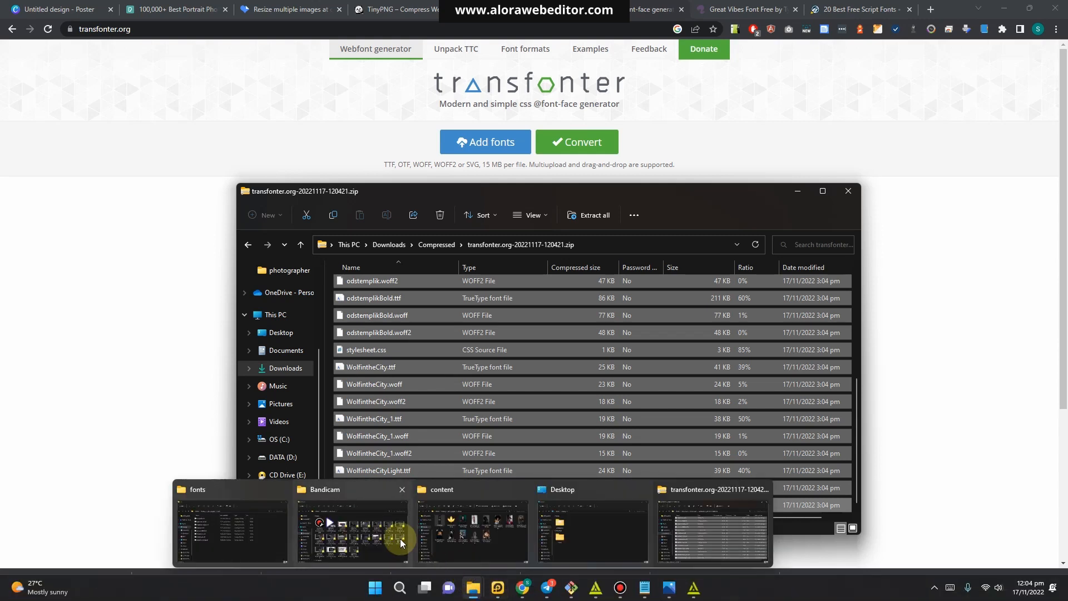
{"action": "mouse_move", "coordinate": [401, 544]}
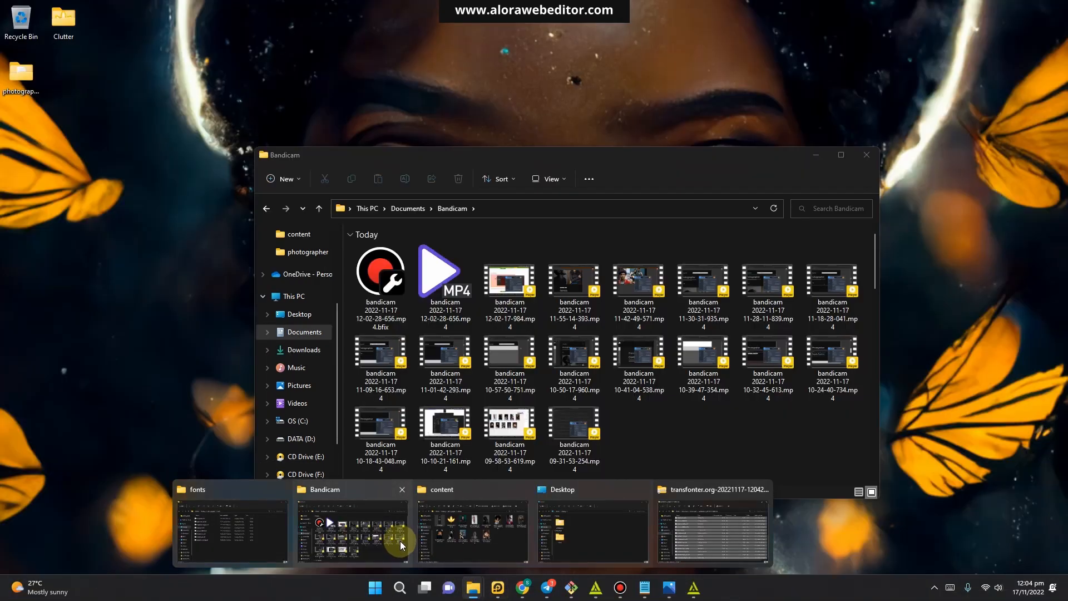
{"action": "left_click", "coordinate": [281, 533]}
{"action": "right_click", "coordinate": [448, 435]}
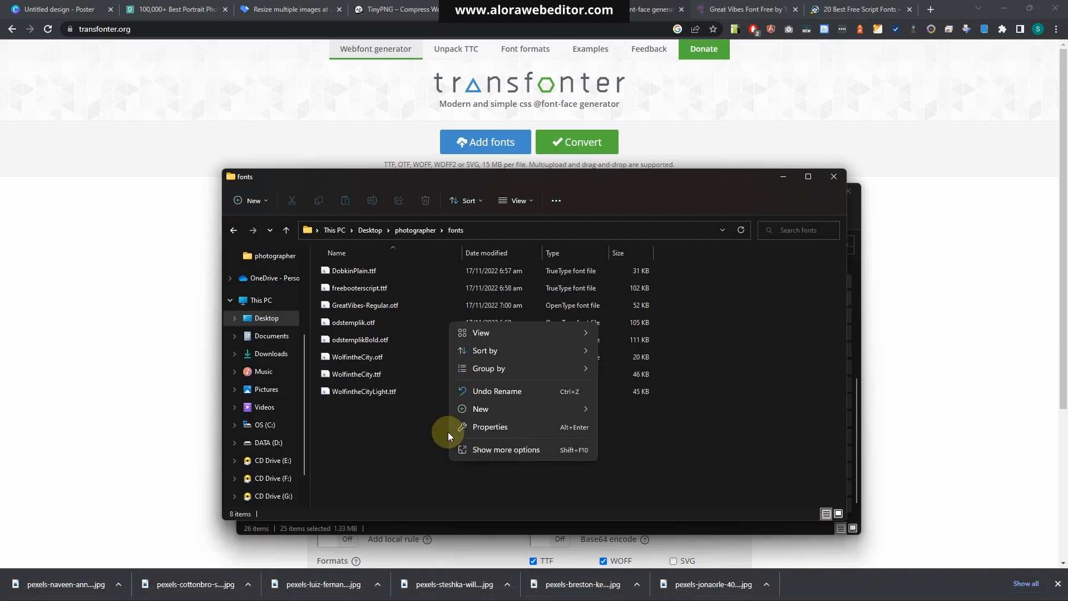
{"action": "mouse_move", "coordinate": [492, 408]}
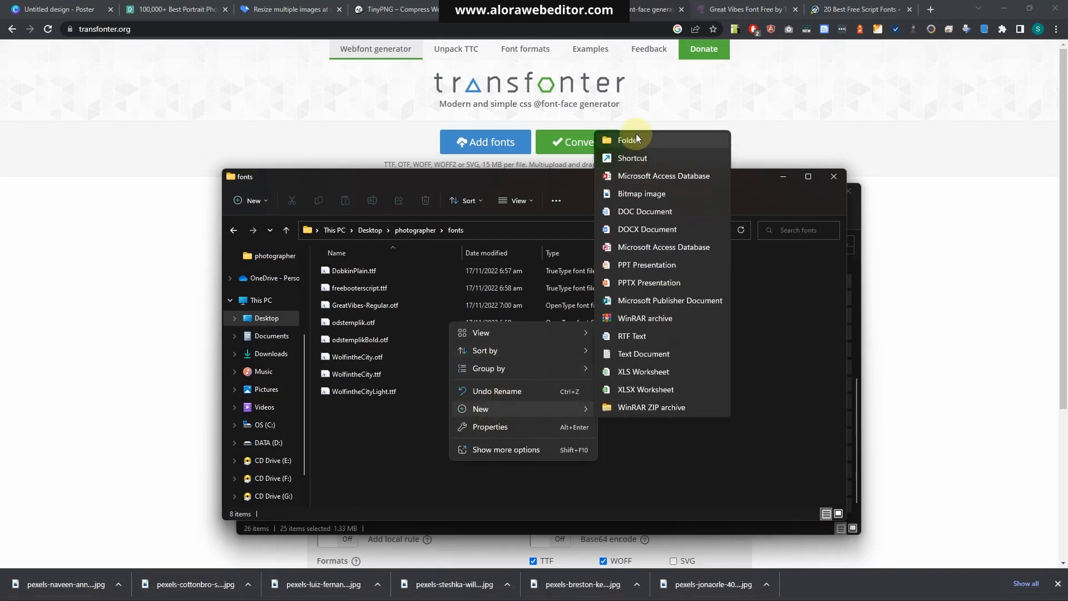
{"action": "left_click", "coordinate": [630, 140]}
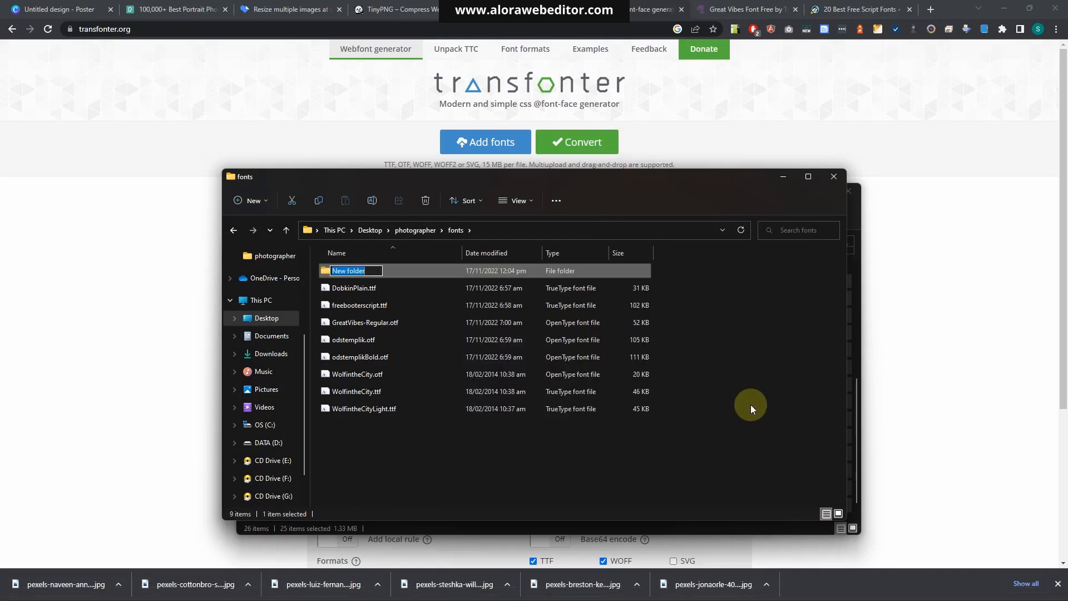
{"action": "key", "text": "Return"}
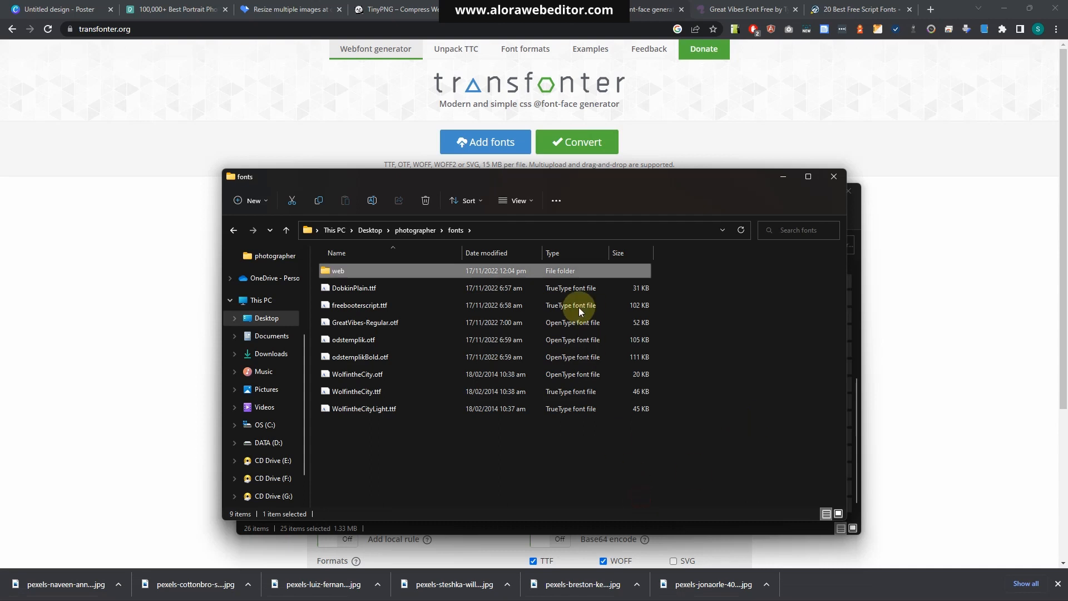
- Paste the copied kit files into the web folder and close the archive window
{"action": "double_click", "coordinate": [341, 267]}
{"action": "left_click_drag", "start_coordinate": [387, 185], "coordinate": [798, 204]}
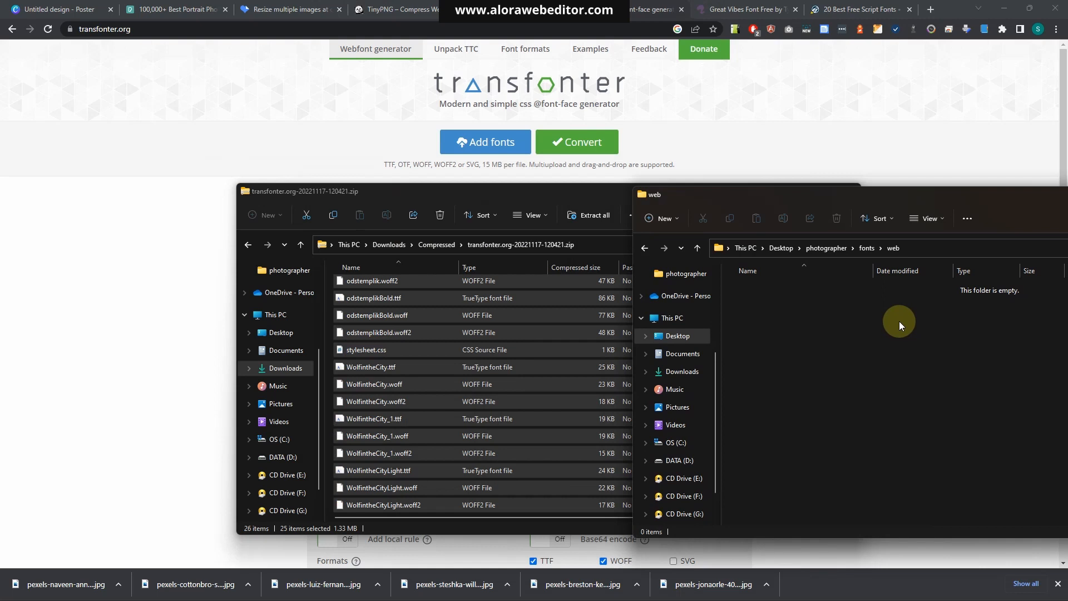
{"action": "key", "text": "ctrl+v"}
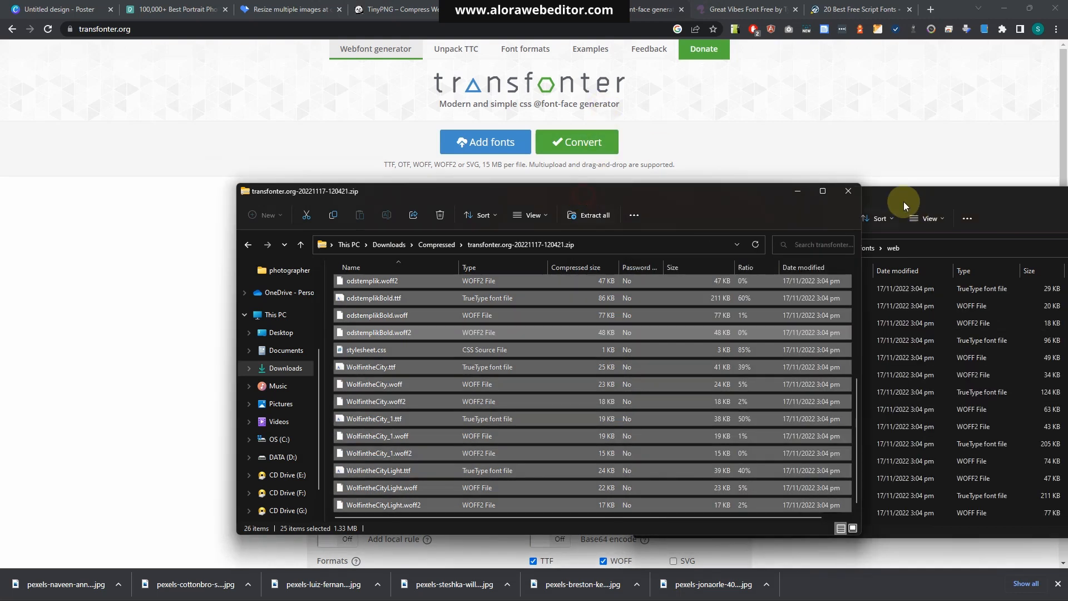
{"action": "left_click", "coordinate": [851, 193]}
{"action": "left_click_drag", "start_coordinate": [963, 197], "coordinate": [490, 176]}
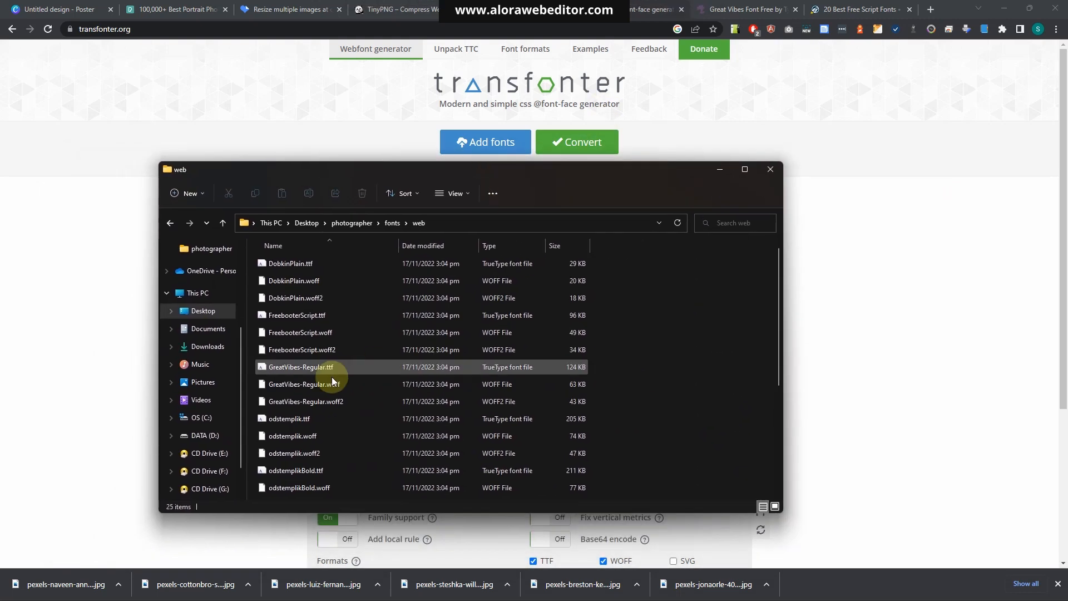
- Delete stylesheet.css from the web folder and check the remaining font files
{"action": "scroll", "coordinate": [328, 411], "scroll_direction": "down", "scroll_amount": 4}
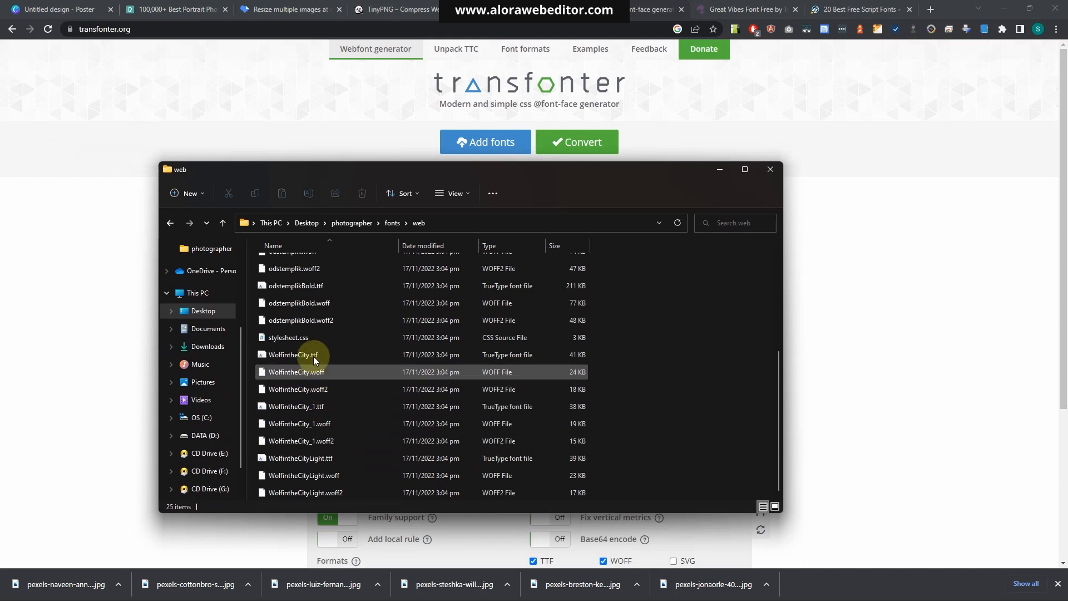
{"action": "left_click", "coordinate": [305, 338]}
{"action": "key", "text": "Delete"}
{"action": "scroll", "coordinate": [379, 366], "scroll_direction": "up", "scroll_amount": 3}
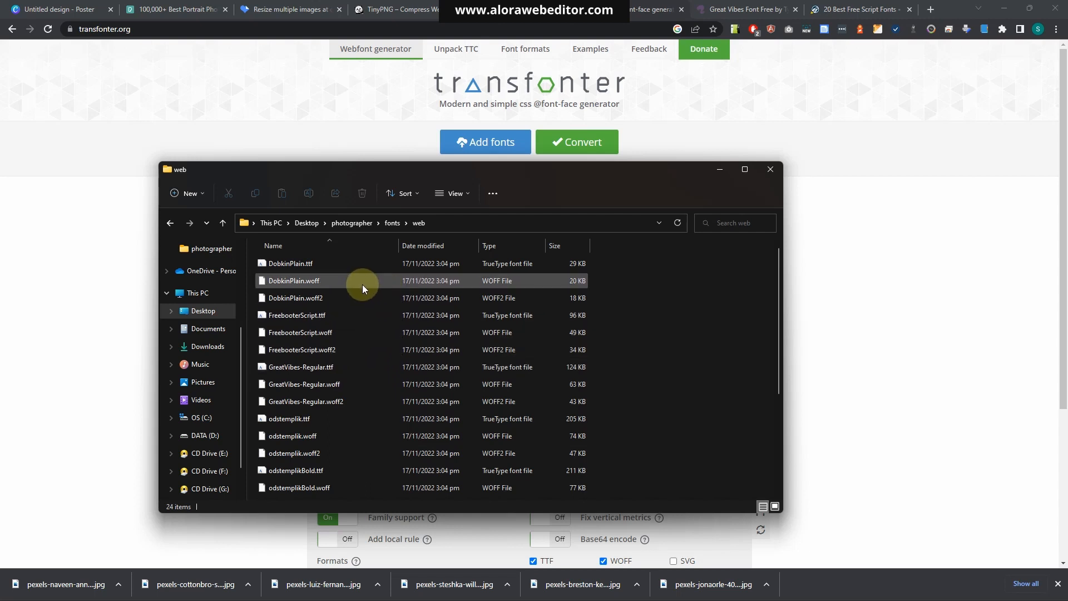
{"action": "scroll", "coordinate": [520, 488], "scroll_direction": "down", "scroll_amount": 3}
- Switch to Alora and select the img folder in the website's file tree
{"action": "mouse_move", "coordinate": [412, 594]}
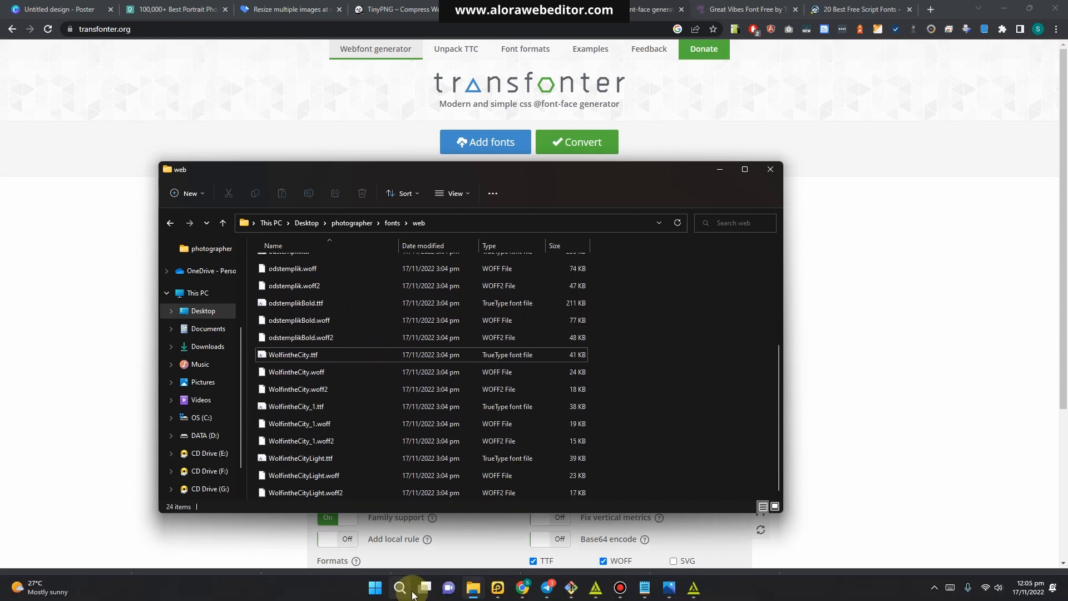
{"action": "key", "text": "super"}
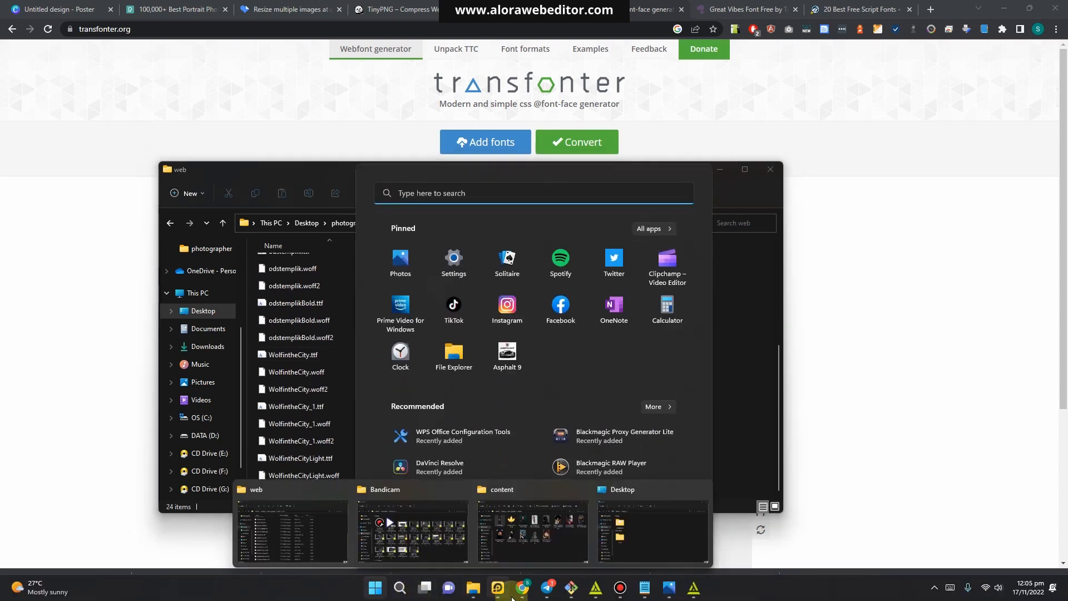
{"action": "left_click", "coordinate": [598, 589]}
{"action": "scroll", "coordinate": [589, 306], "scroll_direction": "up", "scroll_amount": 5}
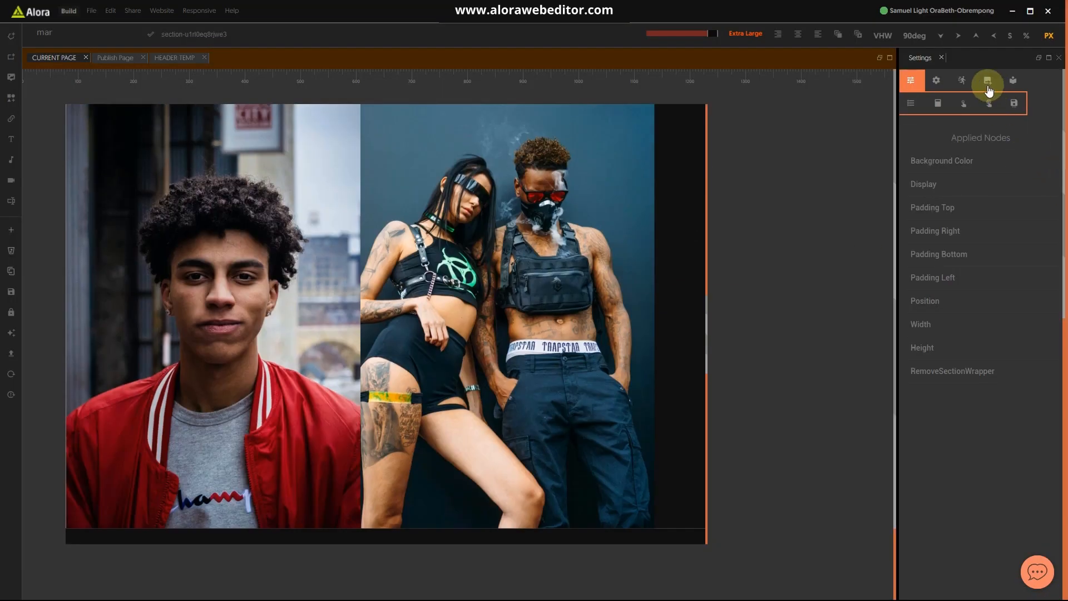
{"action": "left_click", "coordinate": [938, 81]}
{"action": "scroll", "coordinate": [946, 356], "scroll_direction": "down", "scroll_amount": 4}
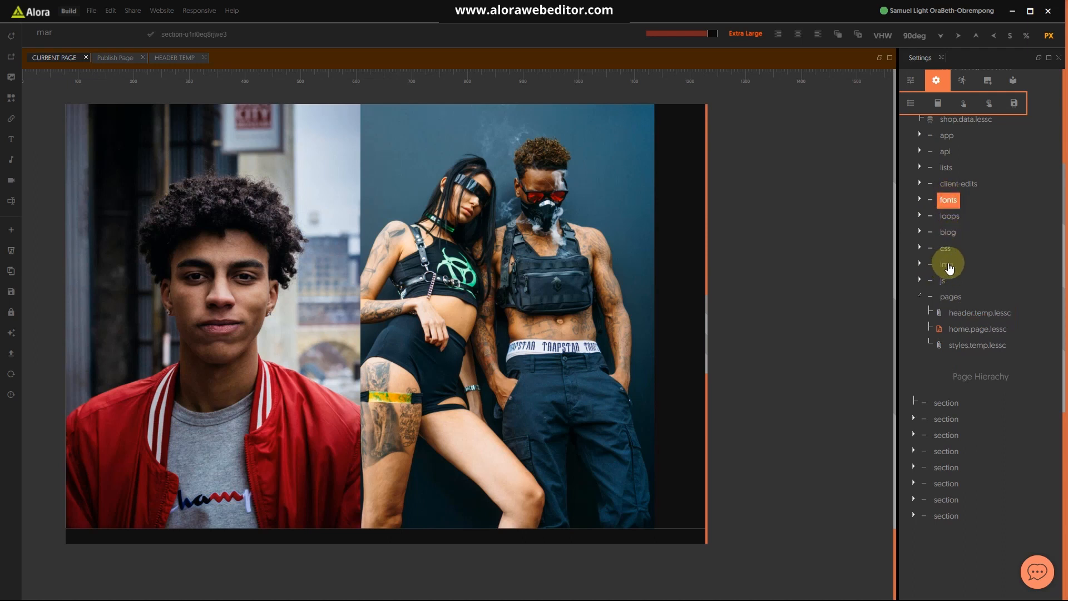
{"action": "left_click", "coordinate": [948, 267]}
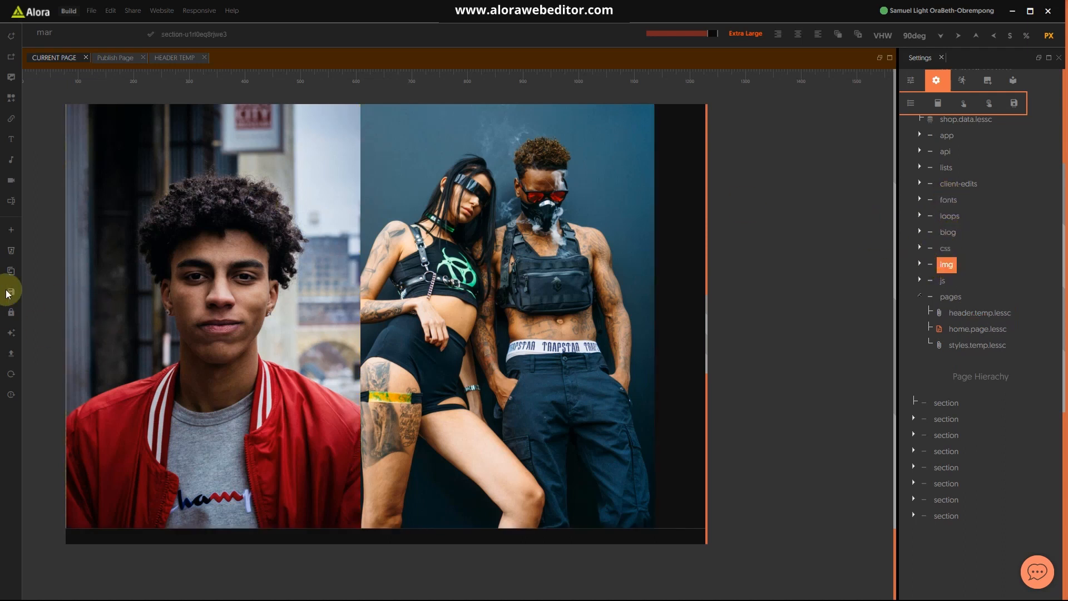
- Upload all the font files from the photographer project's fonts/web folder to the website
{"action": "left_click", "coordinate": [12, 232]}
{"action": "left_click", "coordinate": [506, 106]}
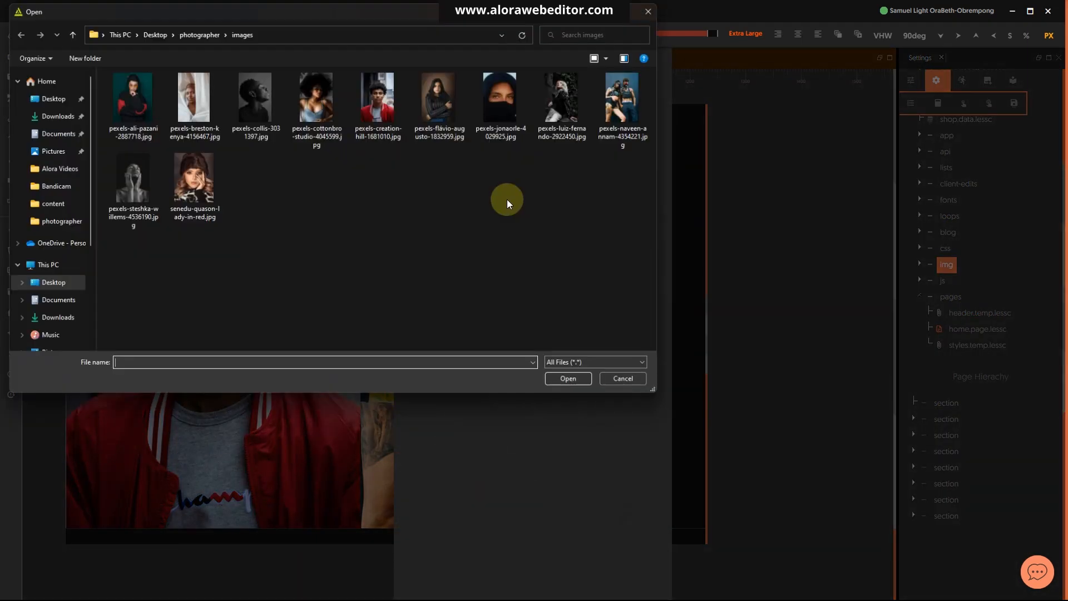
{"action": "left_click", "coordinate": [188, 38]}
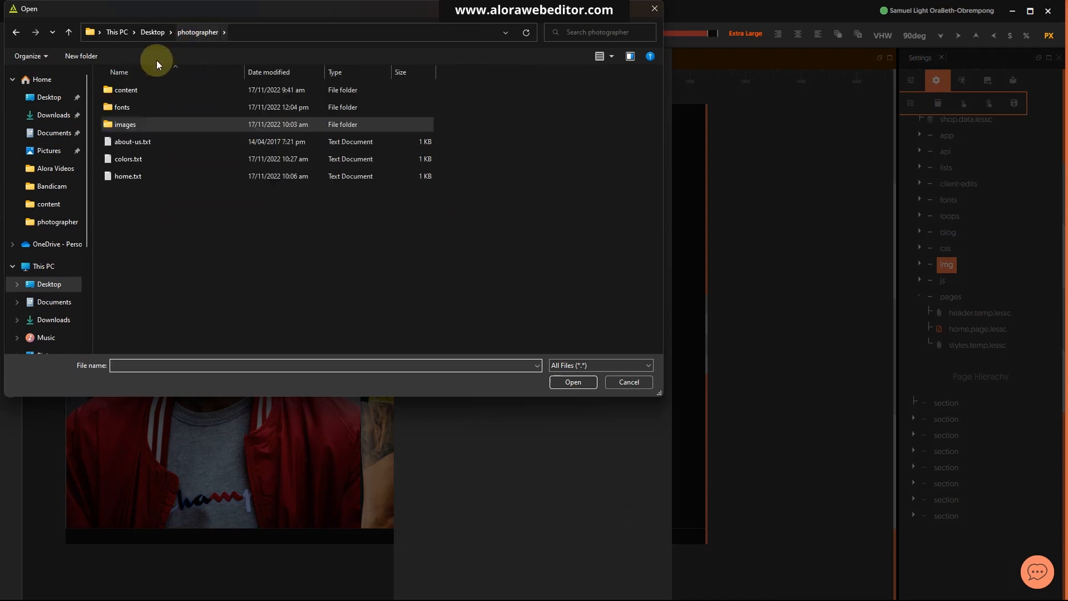
{"action": "double_click", "coordinate": [121, 106]}
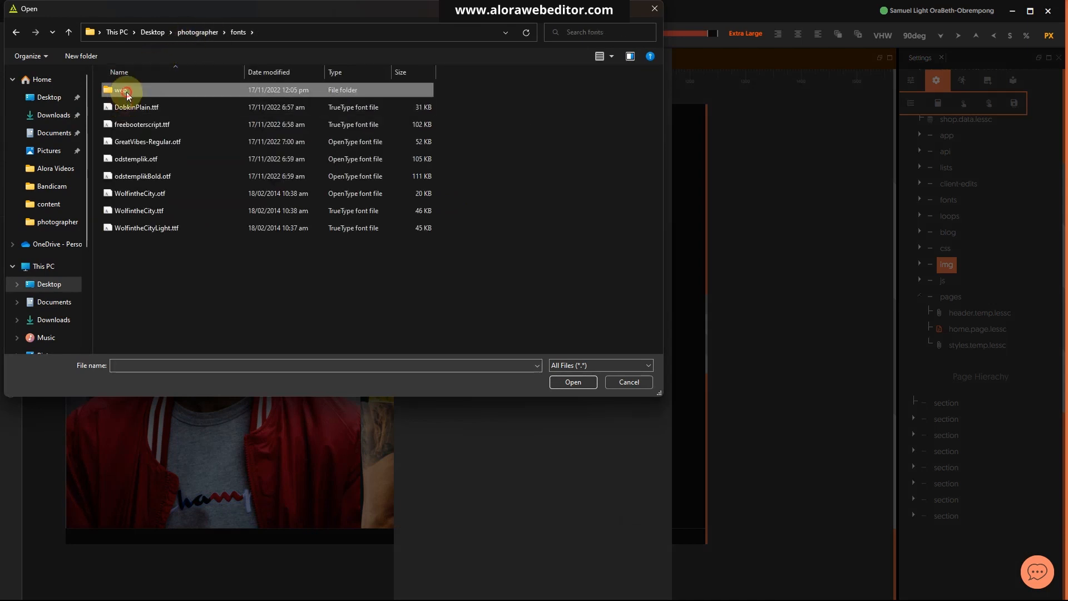
{"action": "double_click", "coordinate": [126, 94]}
{"action": "left_click", "coordinate": [397, 278]}
{"action": "key", "text": "ctrl+a"}
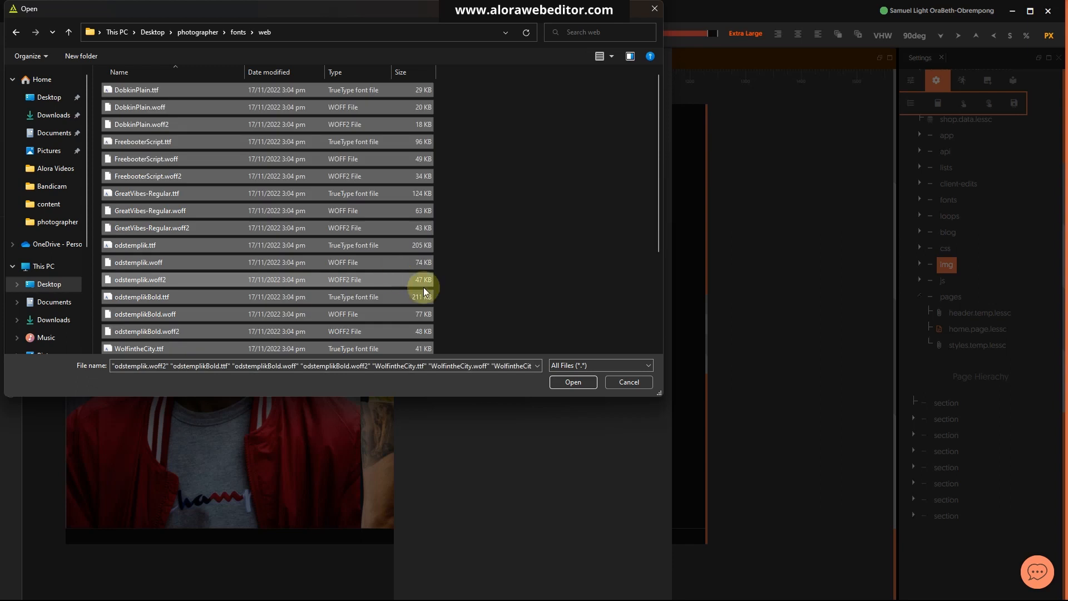
{"action": "left_click", "coordinate": [593, 383]}
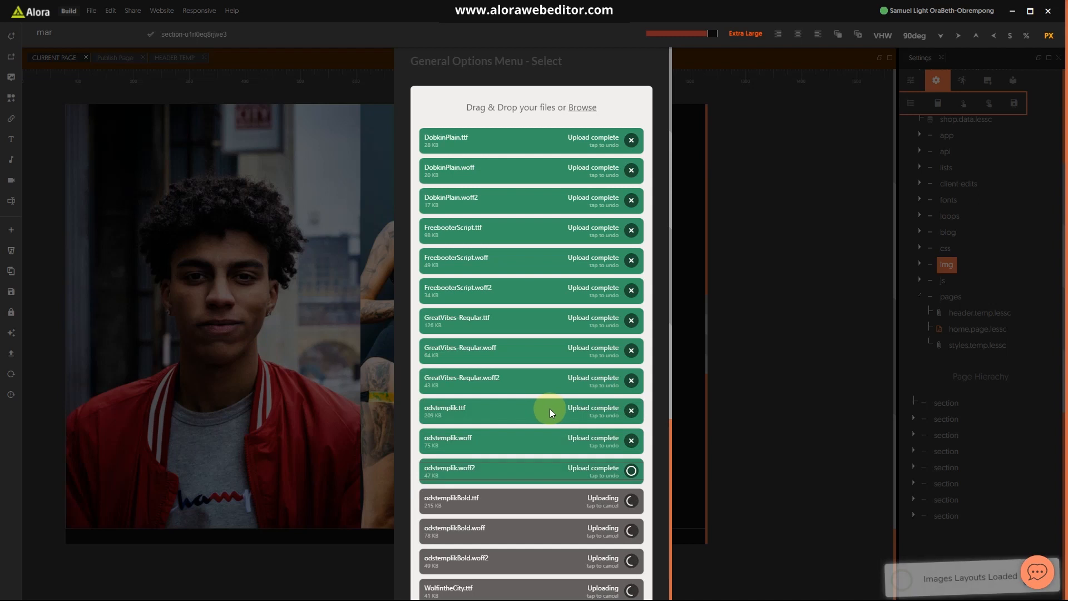
- Check that every font file has uploaded, close the upload dialog, and reopen the Photos project for editing from the project list
{"action": "scroll", "coordinate": [550, 409], "scroll_direction": "down", "scroll_amount": 5}
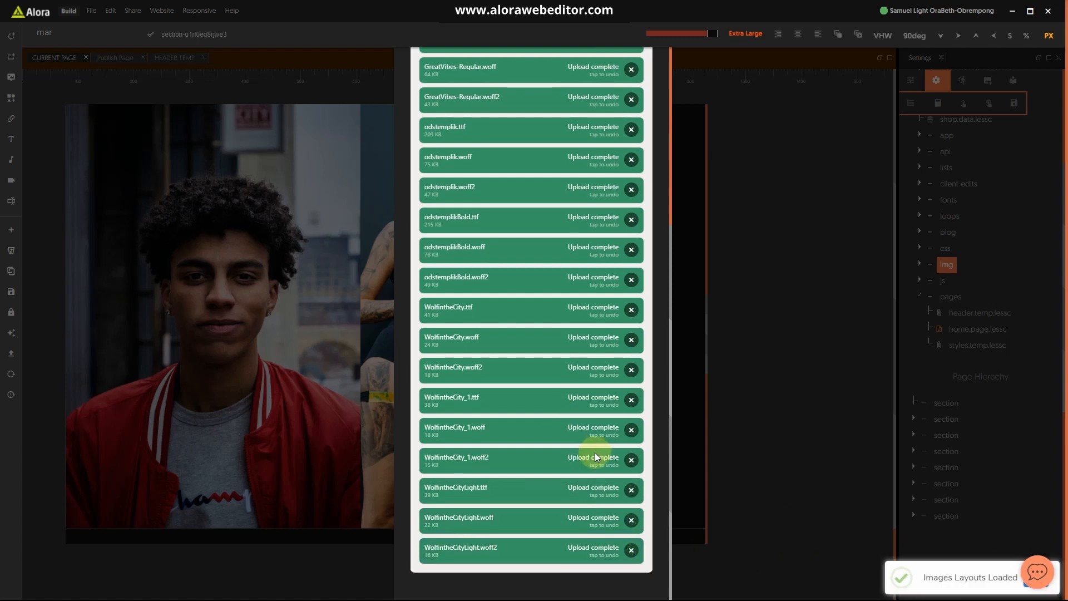
{"action": "left_click", "coordinate": [782, 369]}
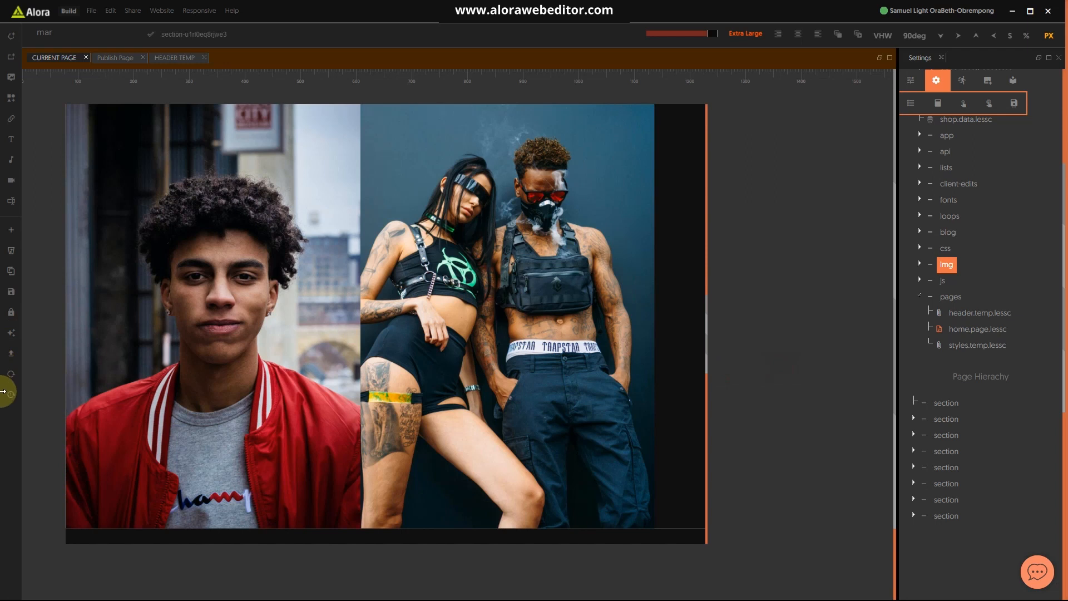
{"action": "left_click", "coordinate": [92, 13]}
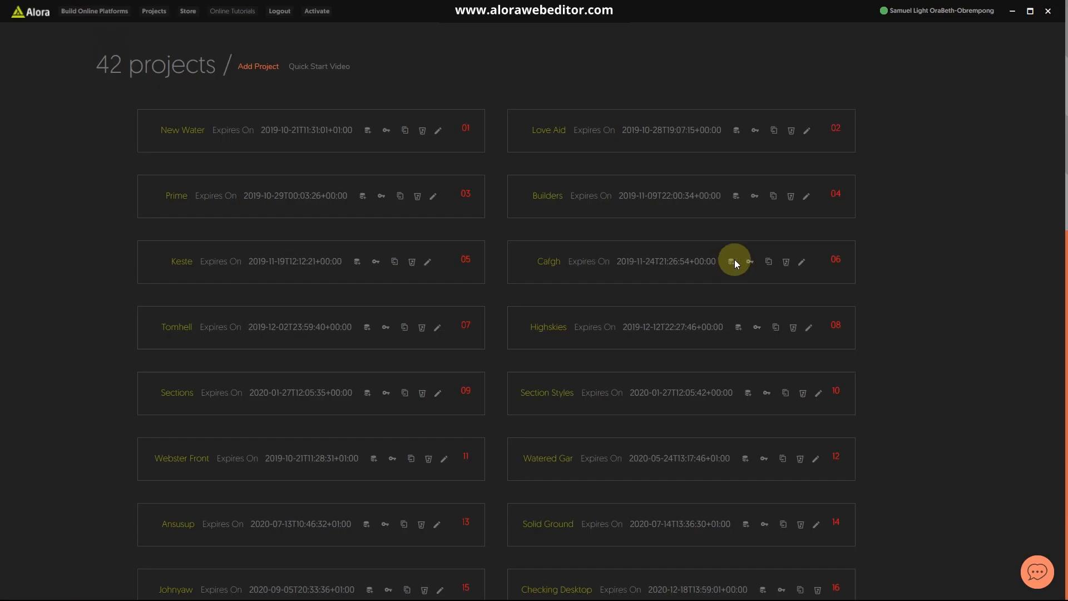
{"action": "left_click", "coordinate": [111, 44]}
{"action": "scroll", "coordinate": [887, 468], "scroll_direction": "down", "scroll_amount": 15}
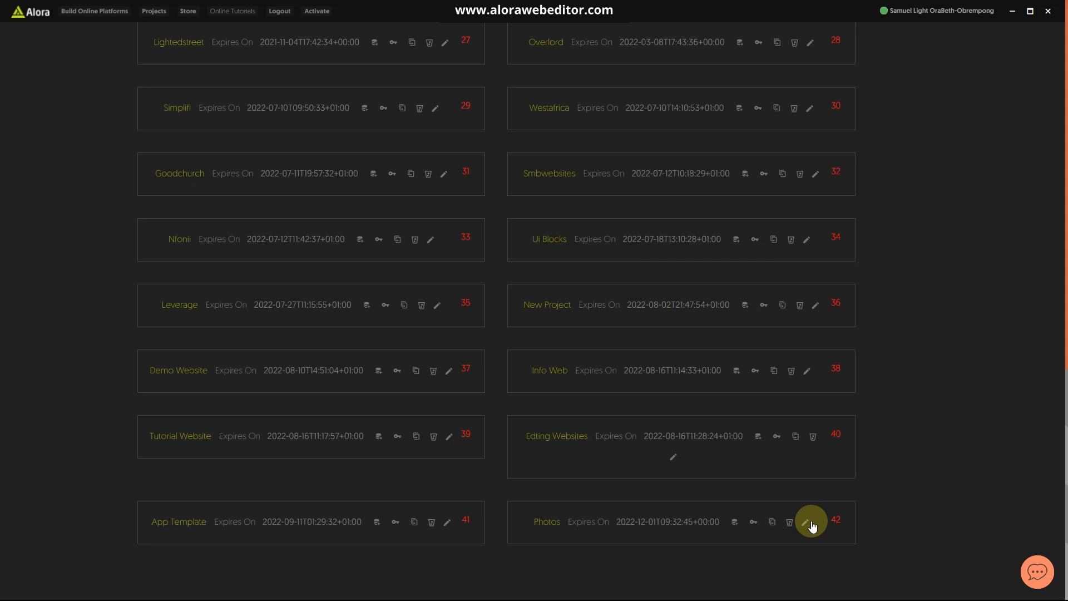
{"action": "left_click", "coordinate": [811, 524]}
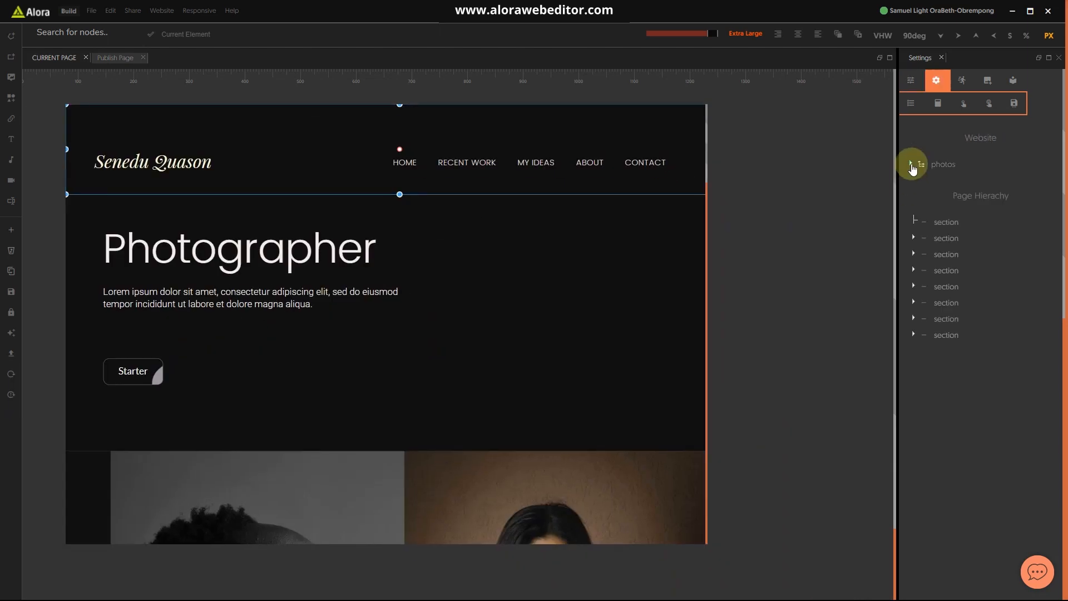
- Open header.temp.lessc from the pages folder of the photos website's file tree
{"action": "left_click", "coordinate": [911, 165]}
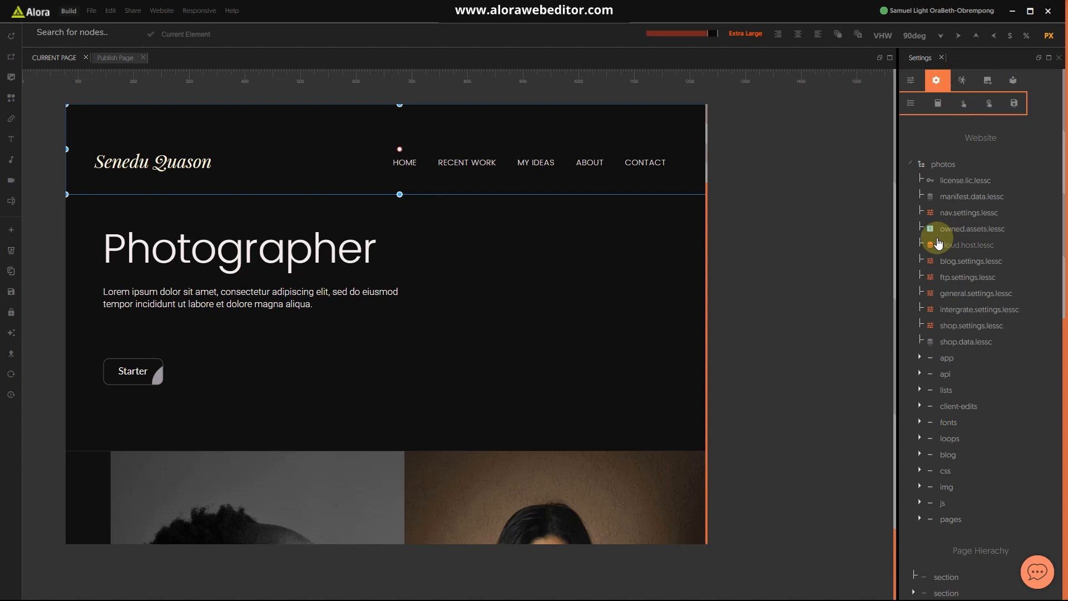
{"action": "left_click", "coordinate": [919, 518]}
{"action": "scroll", "coordinate": [968, 496], "scroll_direction": "down", "scroll_amount": 3}
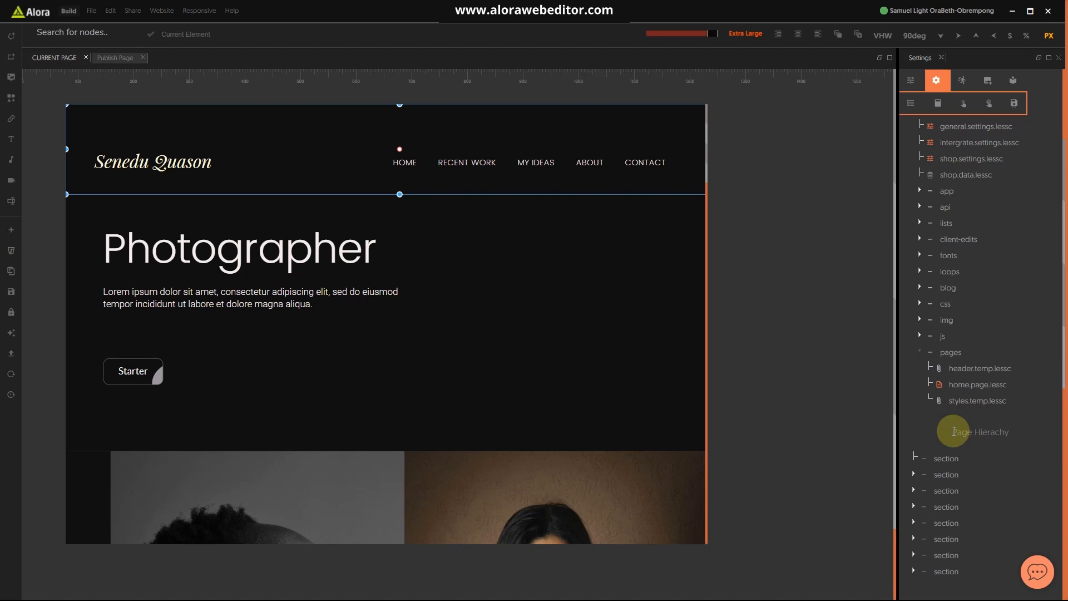
{"action": "double_click", "coordinate": [962, 368]}
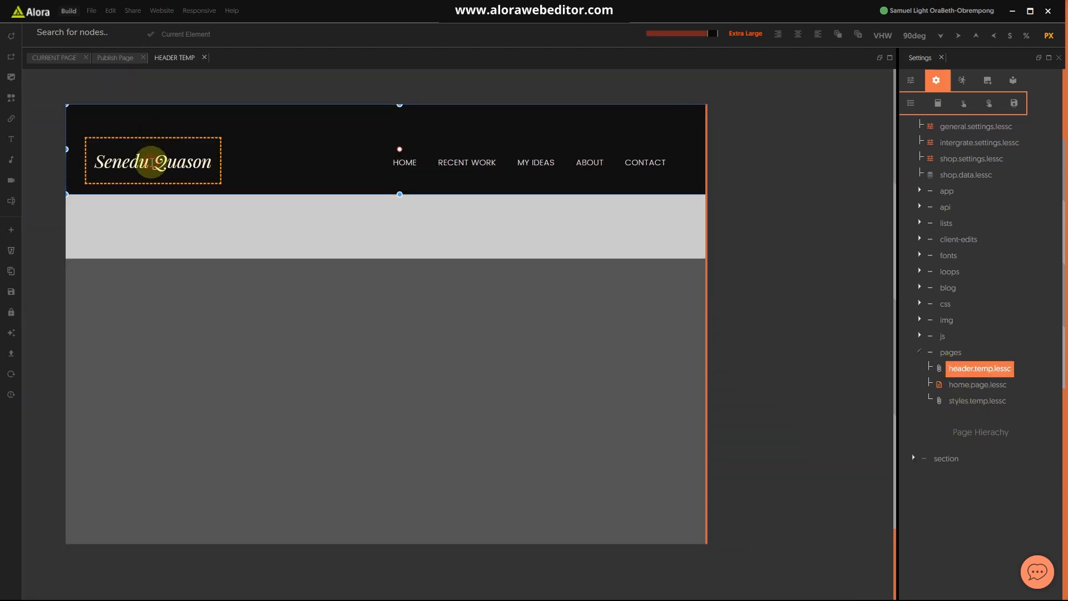
- Select the site-name logo text in the header and open its Font Family setting
{"action": "left_click", "coordinate": [152, 163]}
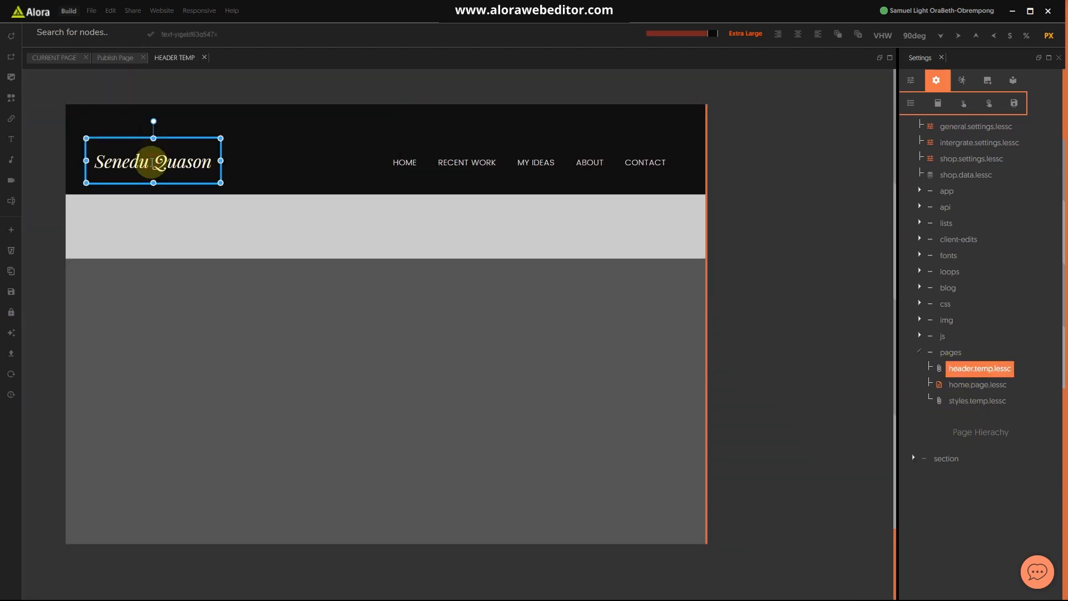
{"action": "left_click", "coordinate": [911, 80]}
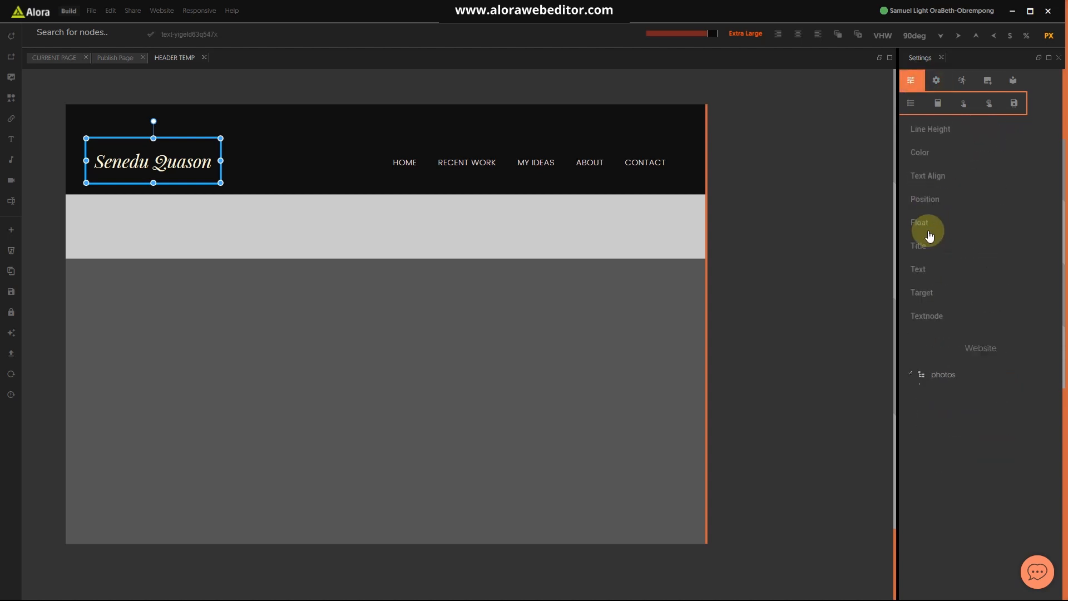
{"action": "left_click", "coordinate": [934, 253]}
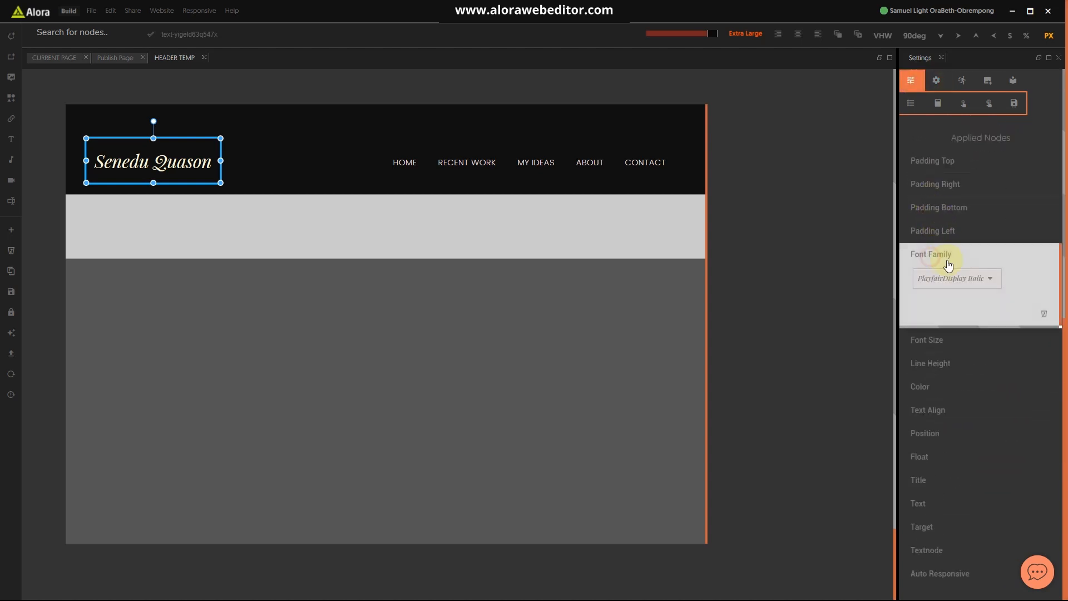
- Search the font list for "roche" and "dar", and try OldStandardTT Italic on the logo text
{"action": "left_click", "coordinate": [960, 282]}
{"action": "type", "text": "roc"}
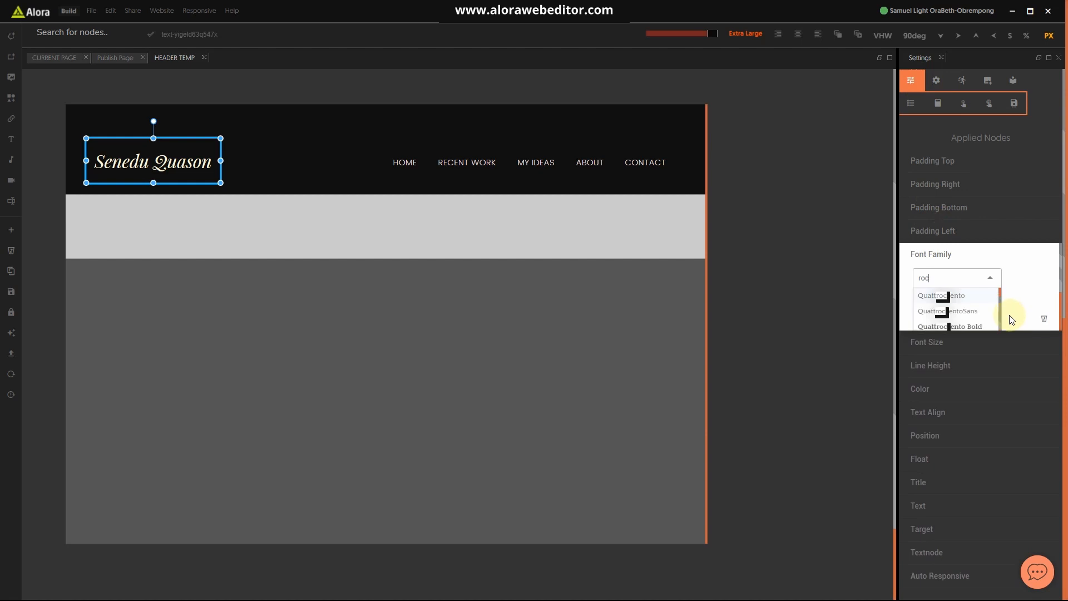
{"action": "type", "text": "he"}
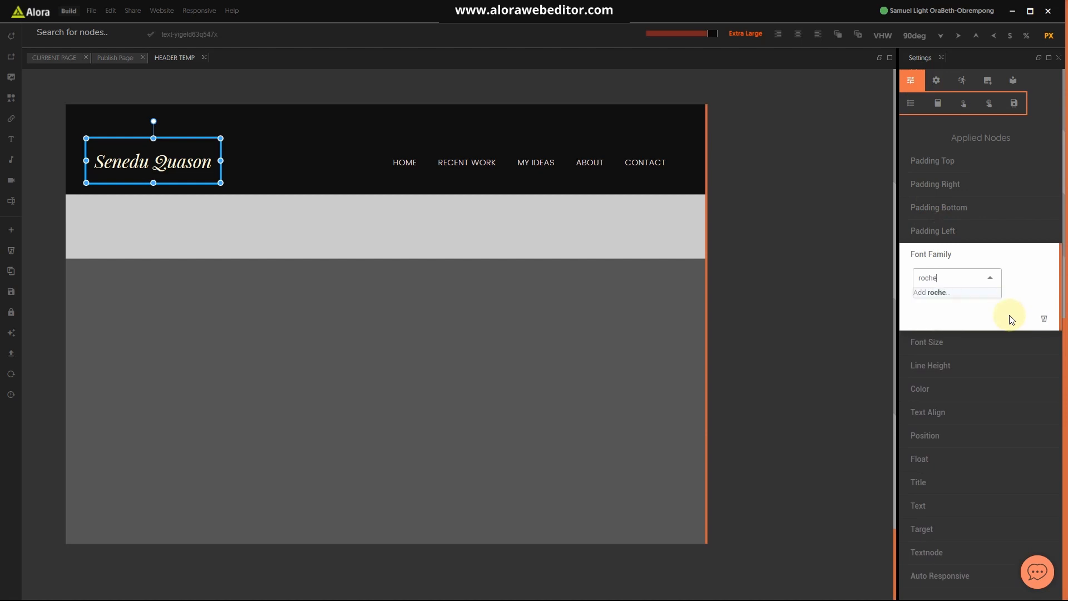
{"action": "key", "text": "BackSpace"}
{"action": "key", "text": "BackSpace"}
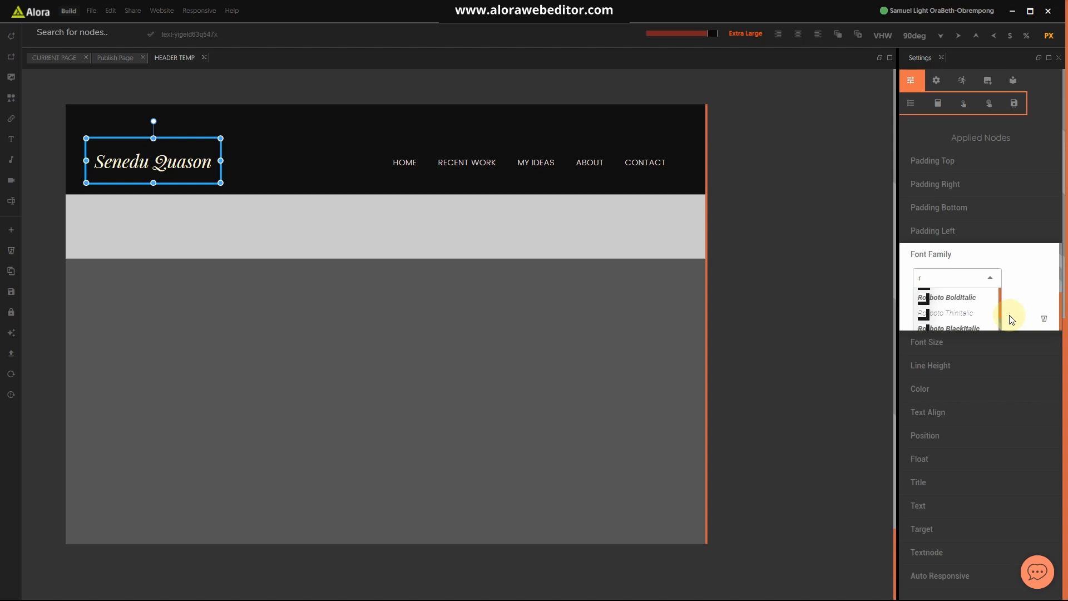
{"action": "key", "text": "BackSpace"}
{"action": "type", "text": "dar"}
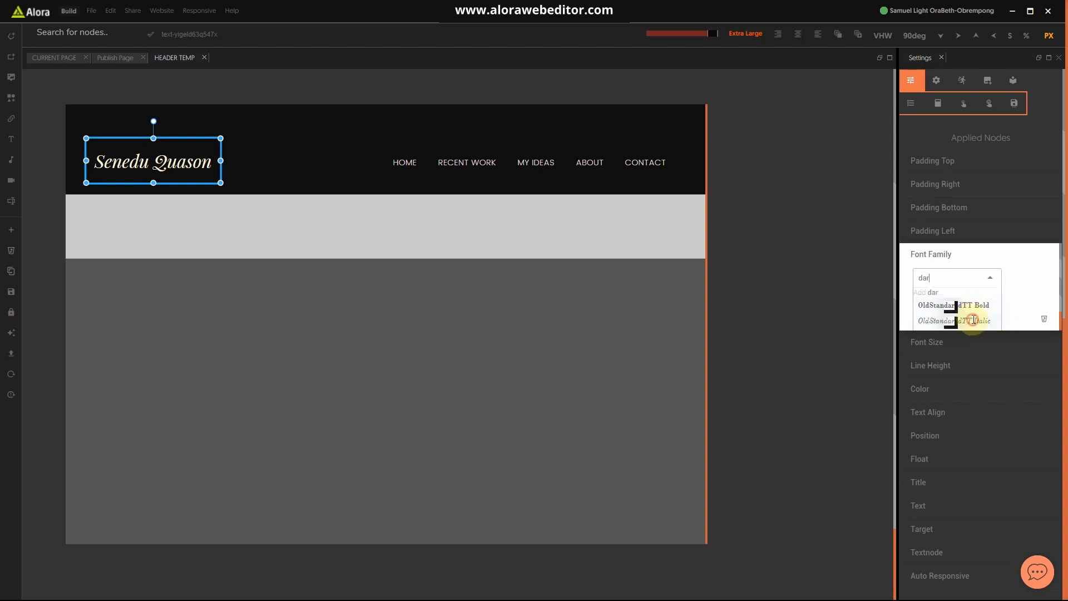
{"action": "left_click", "coordinate": [973, 321]}
- Switch to the web folder in File Explorer and look up the names of the converted fonts
{"action": "key", "text": "super"}
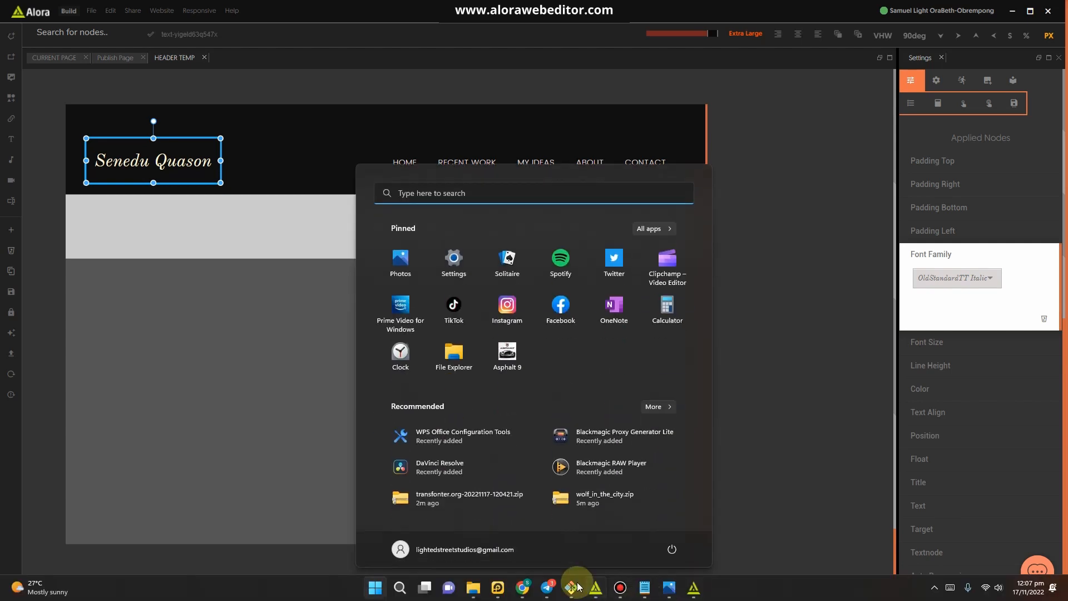
{"action": "mouse_move", "coordinate": [483, 594]}
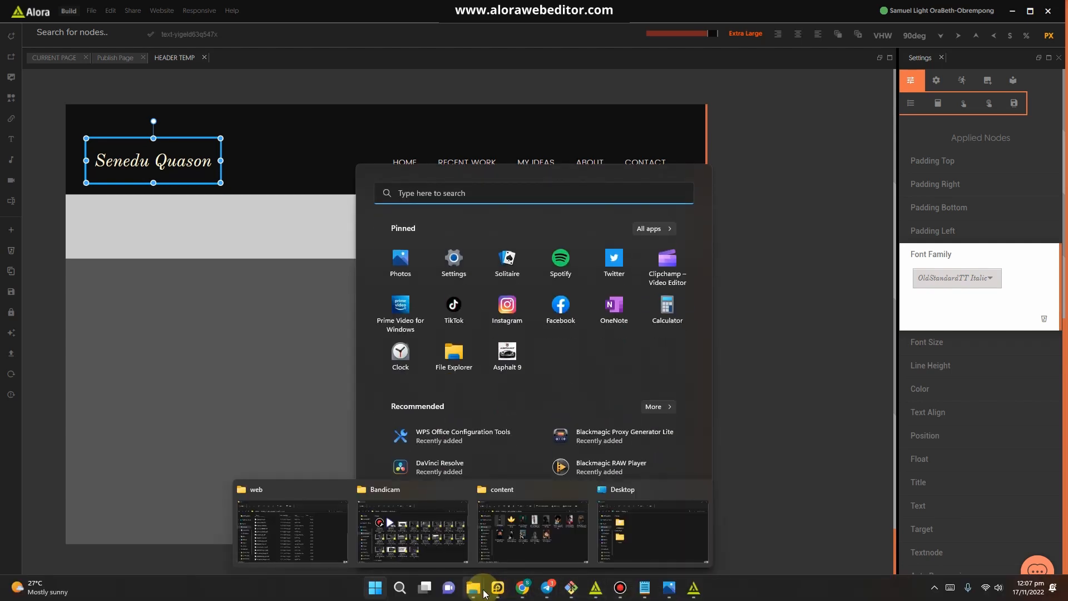
{"action": "left_click", "coordinate": [262, 531]}
{"action": "scroll", "coordinate": [437, 391], "scroll_direction": "up", "scroll_amount": 1}
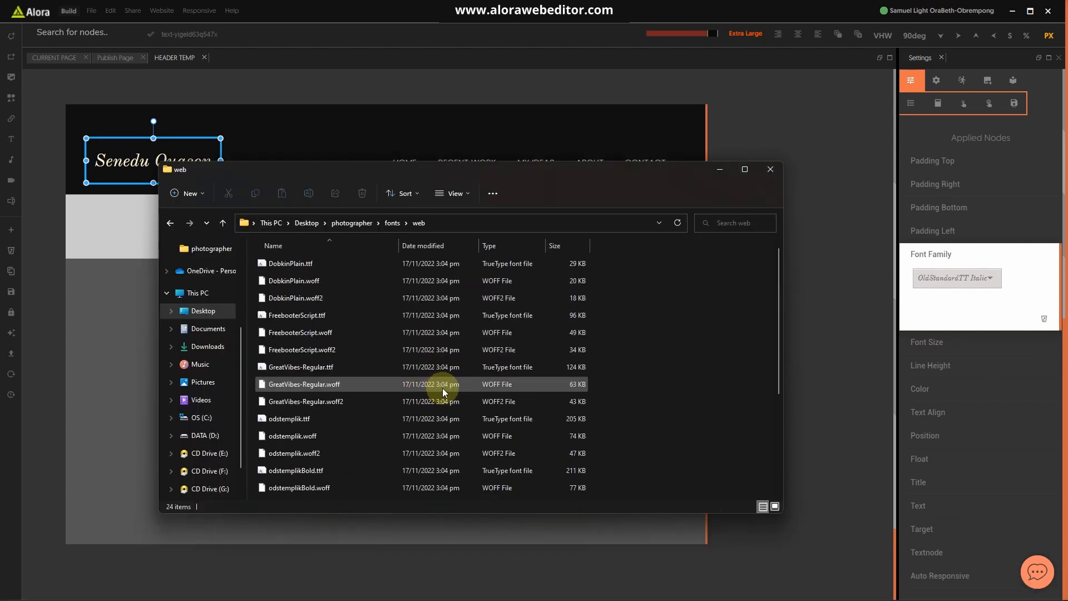
- Return to Alora and try the DobkinPlain font on the header's logo text
{"action": "left_click", "coordinate": [968, 277]}
{"action": "left_click", "coordinate": [973, 277]}
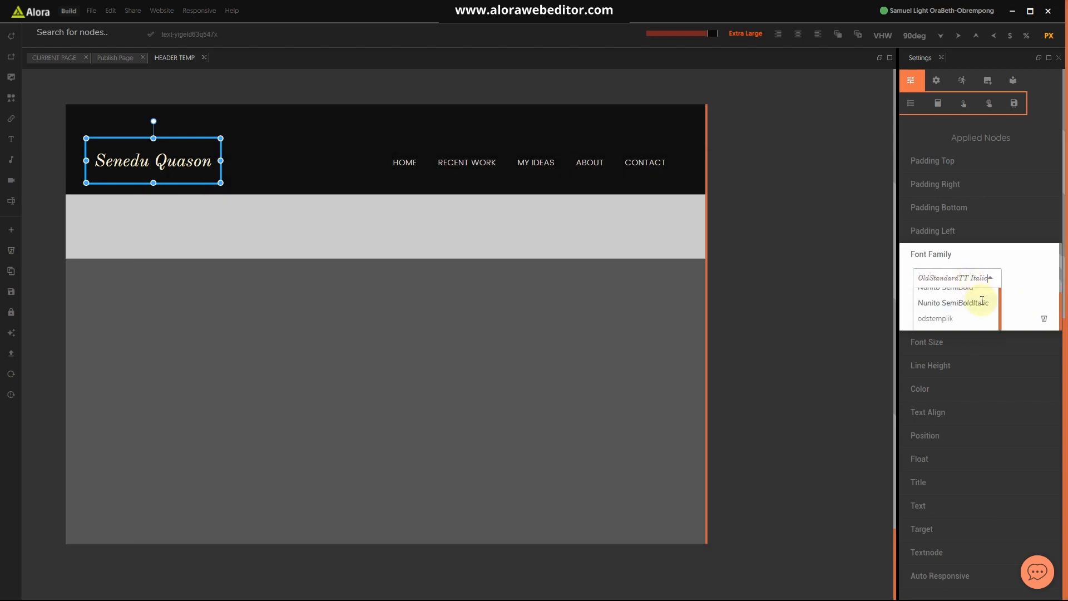
{"action": "type", "text": "dob"}
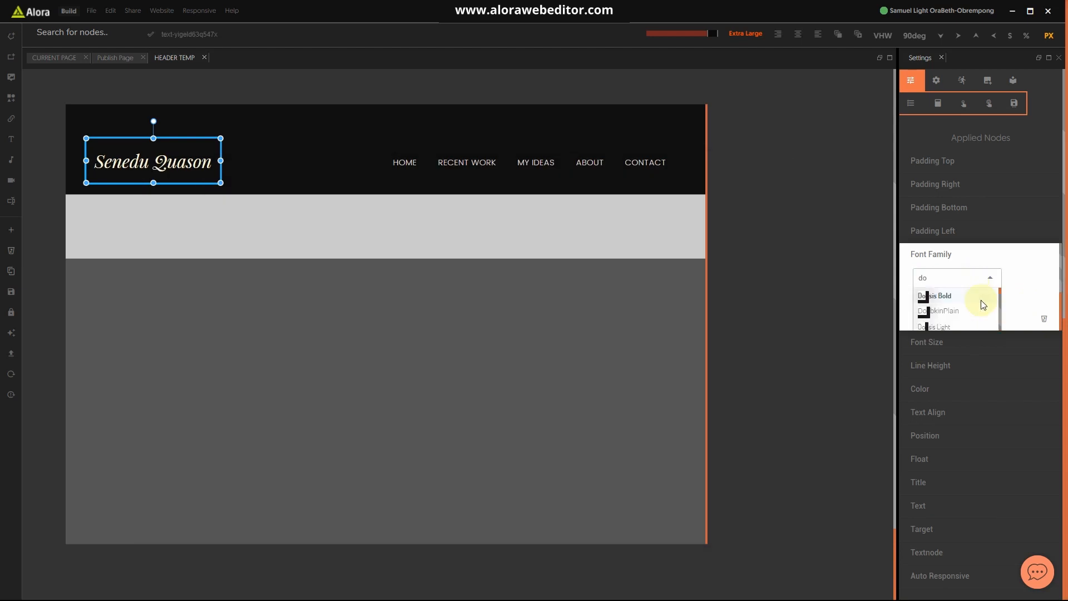
{"action": "left_click", "coordinate": [948, 305]}
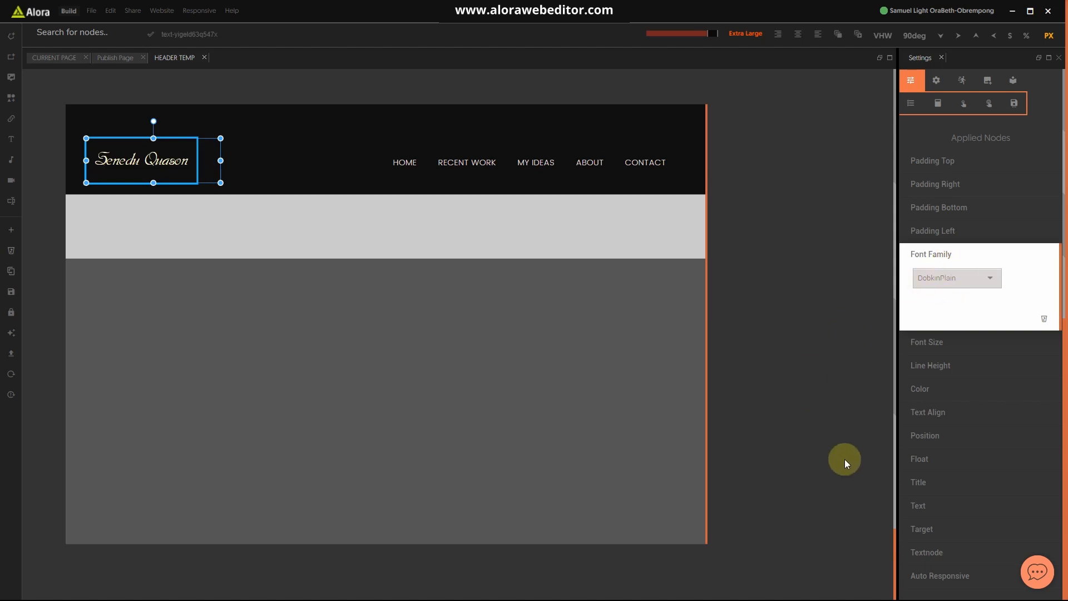
- Search the font list for "free" and try SarahfadhillaFree on the header's logo text
{"action": "key", "text": "super"}
{"action": "mouse_move", "coordinate": [473, 587]}
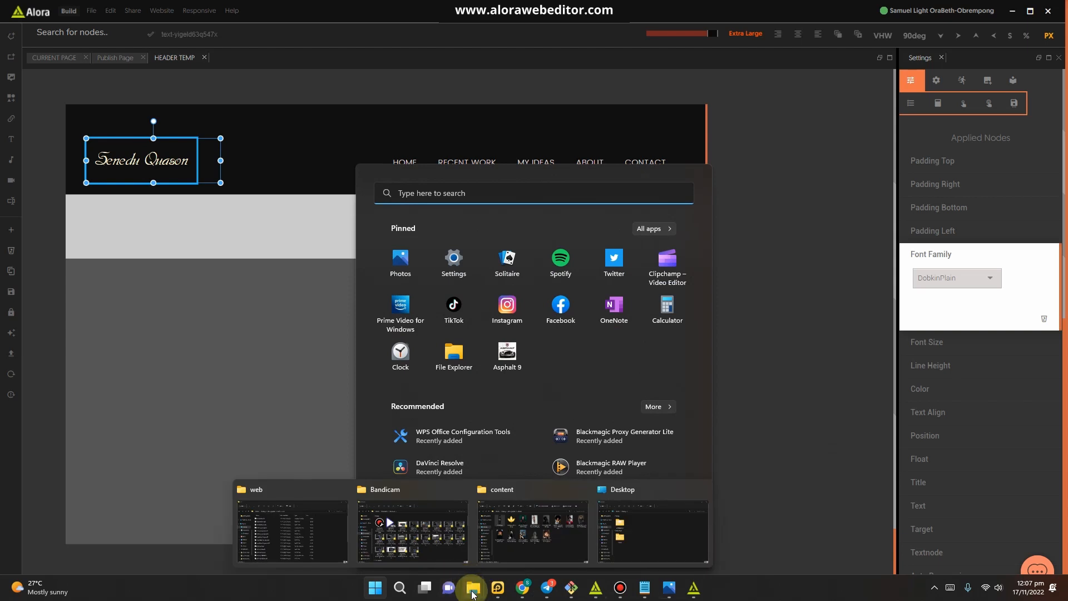
{"action": "mouse_move", "coordinate": [282, 521]}
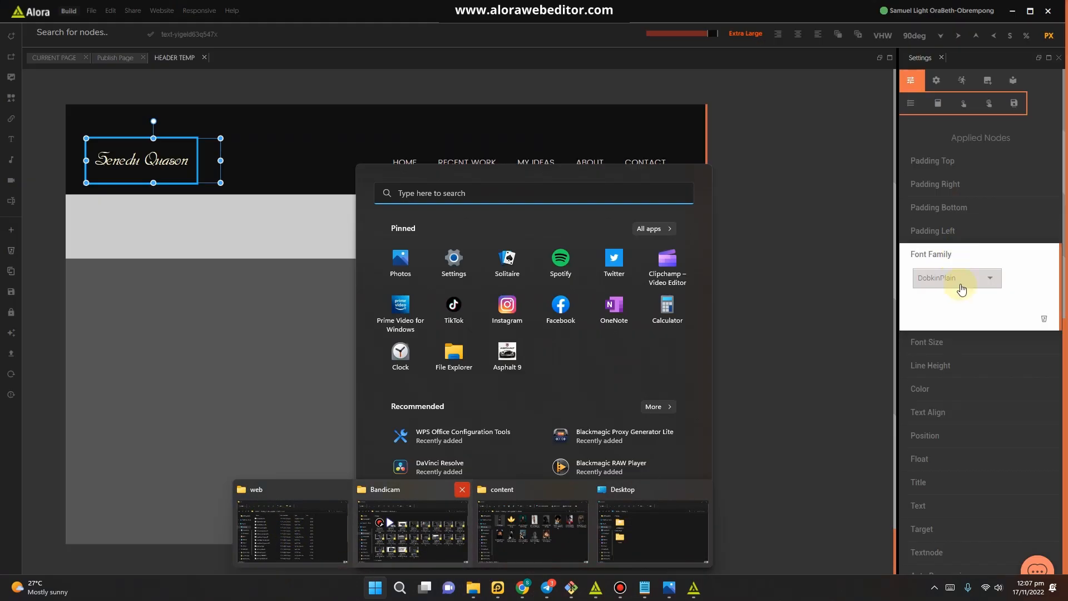
{"action": "left_click", "coordinate": [966, 281]}
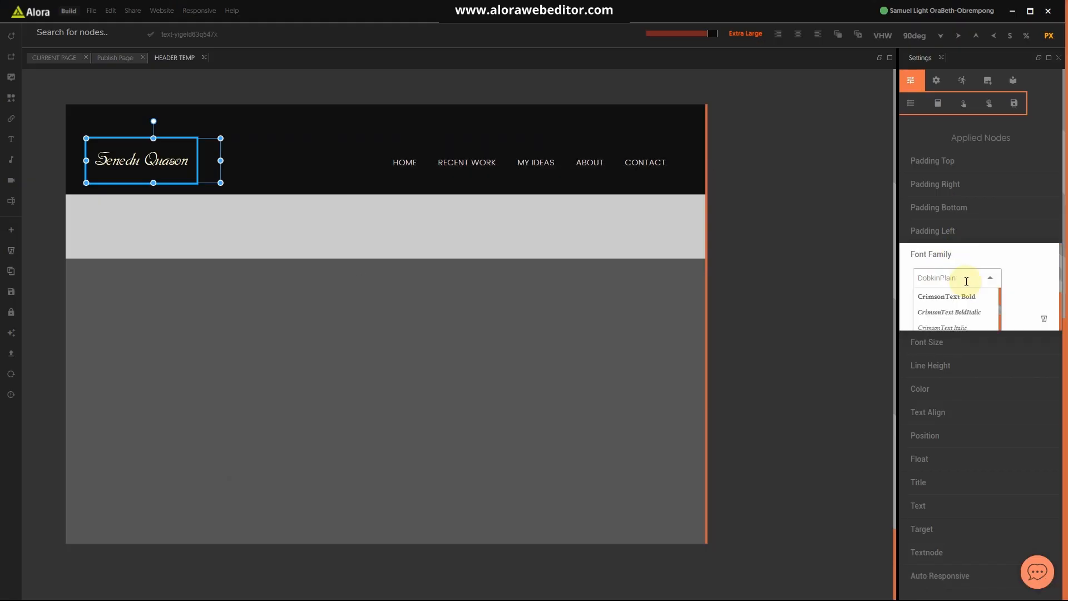
{"action": "key", "text": "ctrl+a"}
{"action": "key", "text": "BackSpace"}
{"action": "type", "text": "free"}
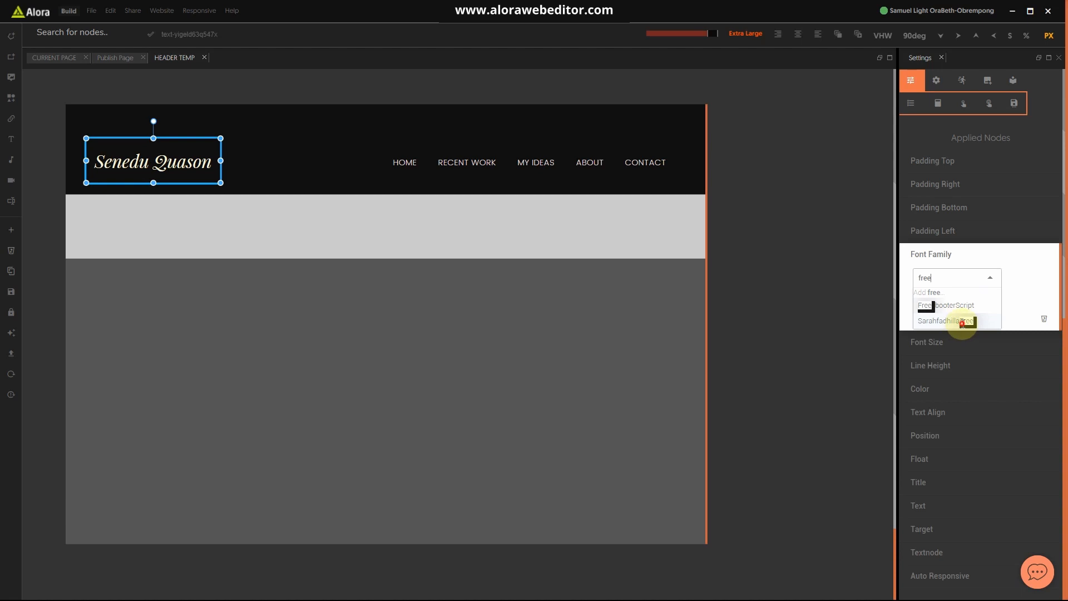
{"action": "left_click", "coordinate": [962, 322]}
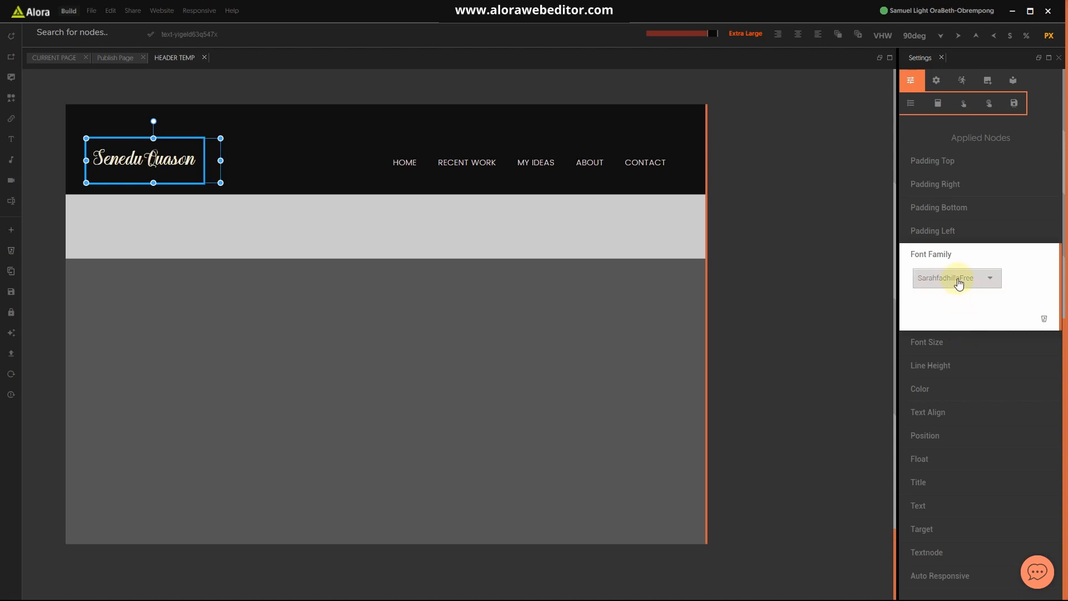
- Set the header logo text's font family to FreebooterScript and collapse the setting
{"action": "left_click", "coordinate": [958, 284]}
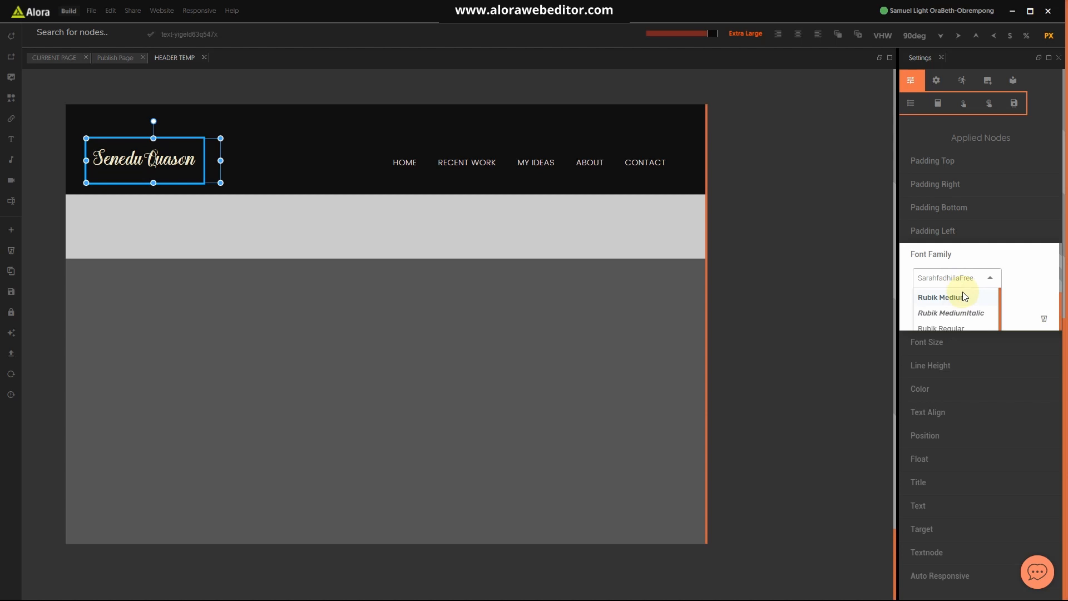
{"action": "scroll", "coordinate": [965, 297], "scroll_direction": "up", "scroll_amount": 1}
{"action": "type", "text": "fre"}
{"action": "left_click", "coordinate": [967, 306]}
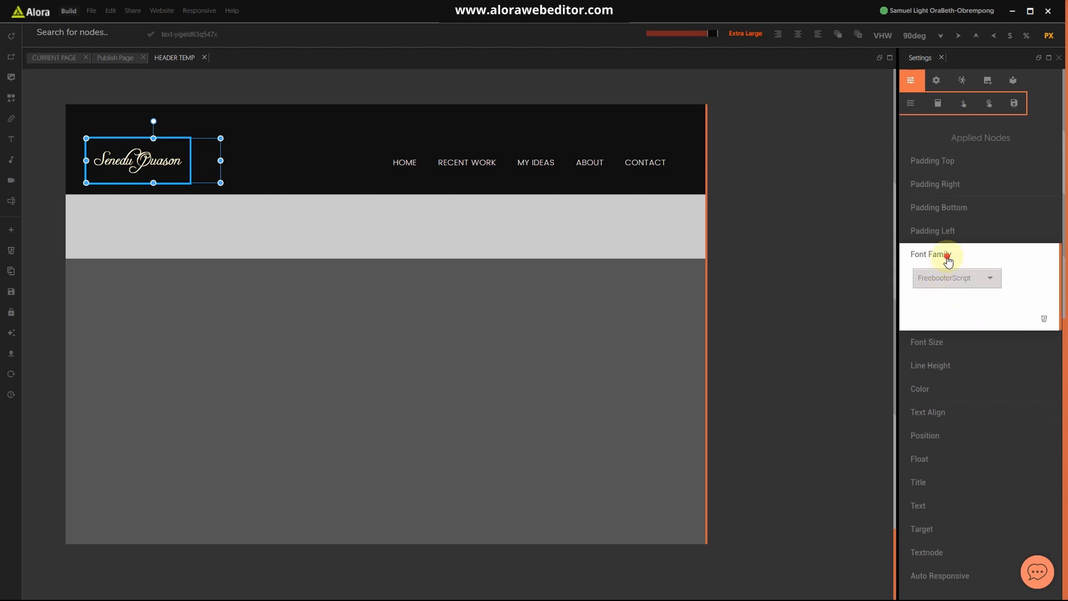
{"action": "left_click", "coordinate": [947, 264]}
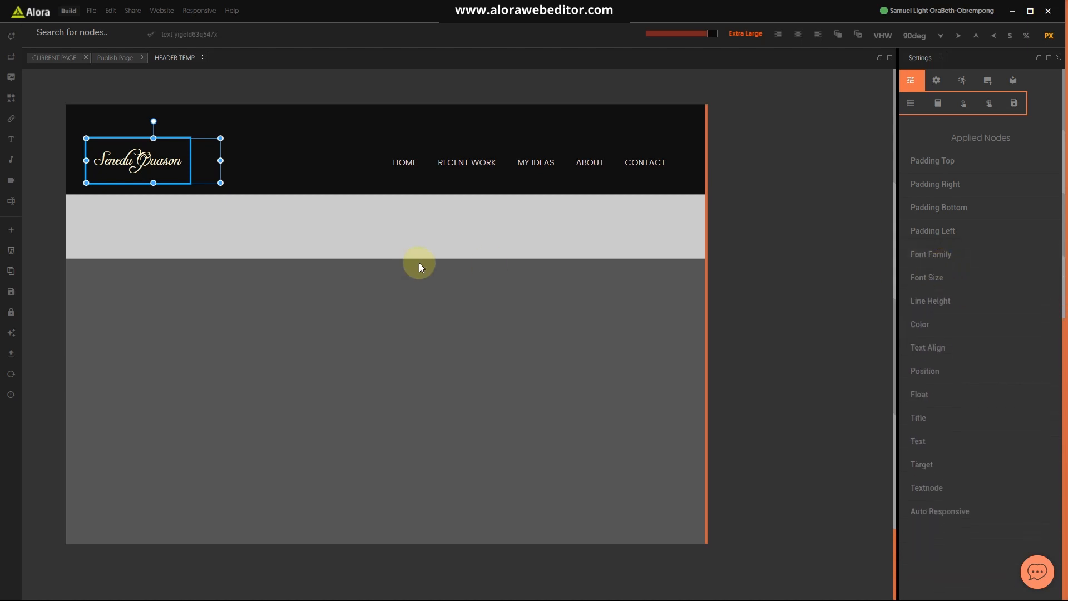
- Return to the current page and refresh it to load the edited header
{"action": "left_click", "coordinate": [42, 57]}
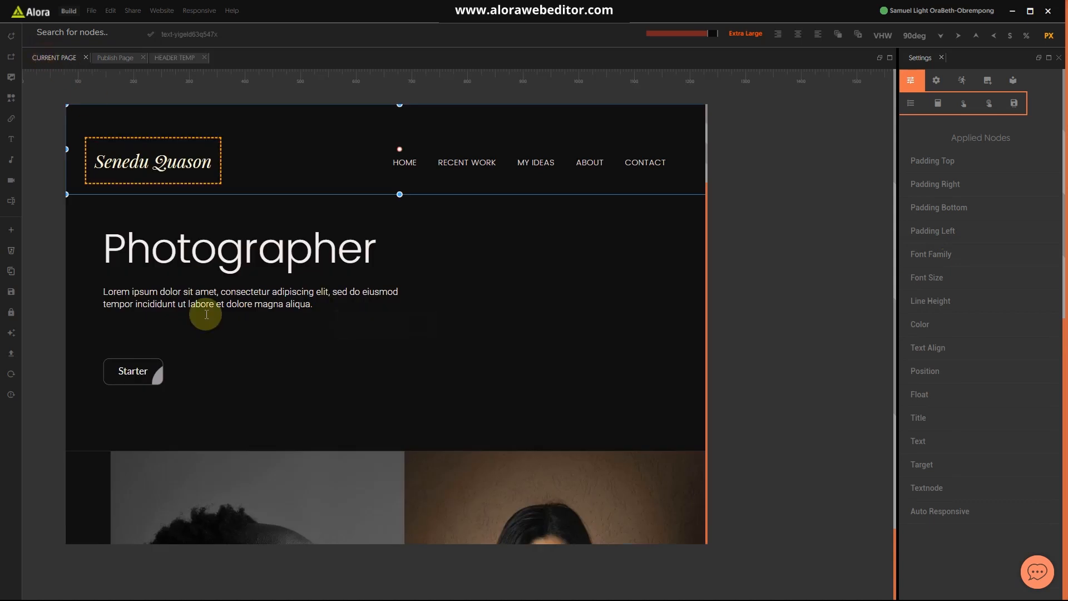
{"action": "left_click", "coordinate": [12, 375]}
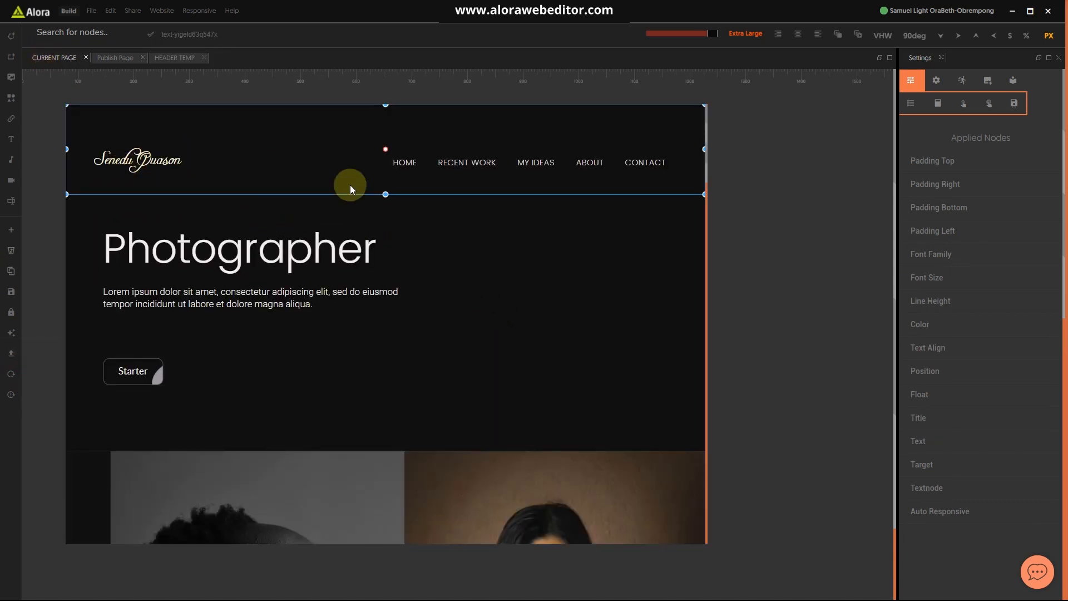
- Select the "Waiting Fare" heading below the two portrait photos and open its font family list
{"action": "scroll", "coordinate": [426, 242], "scroll_direction": "down", "scroll_amount": 1}
{"action": "scroll", "coordinate": [318, 228], "scroll_direction": "down", "scroll_amount": 12}
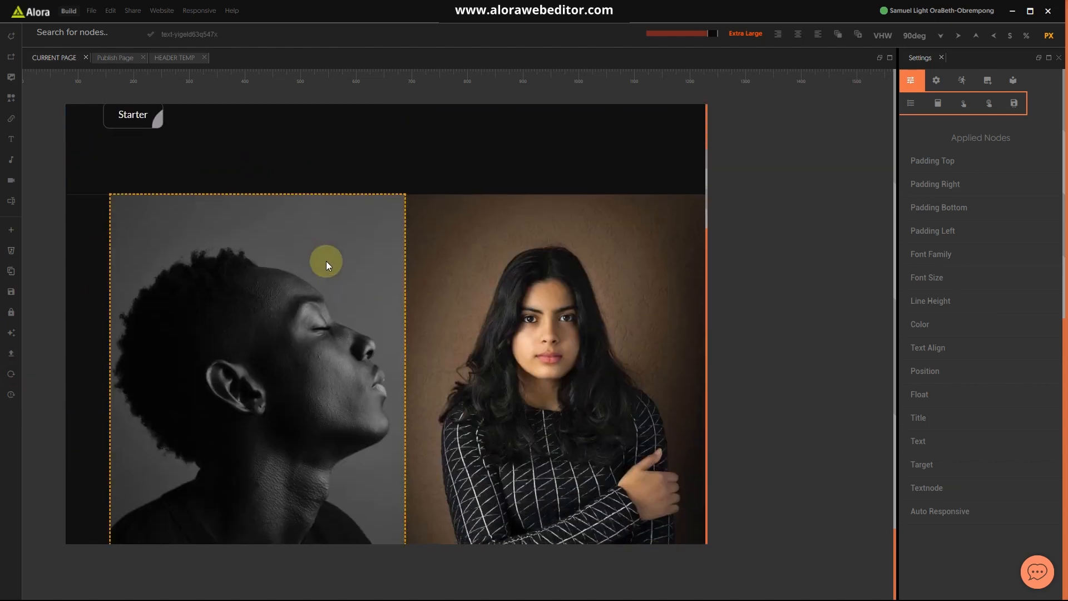
{"action": "left_click", "coordinate": [343, 198]}
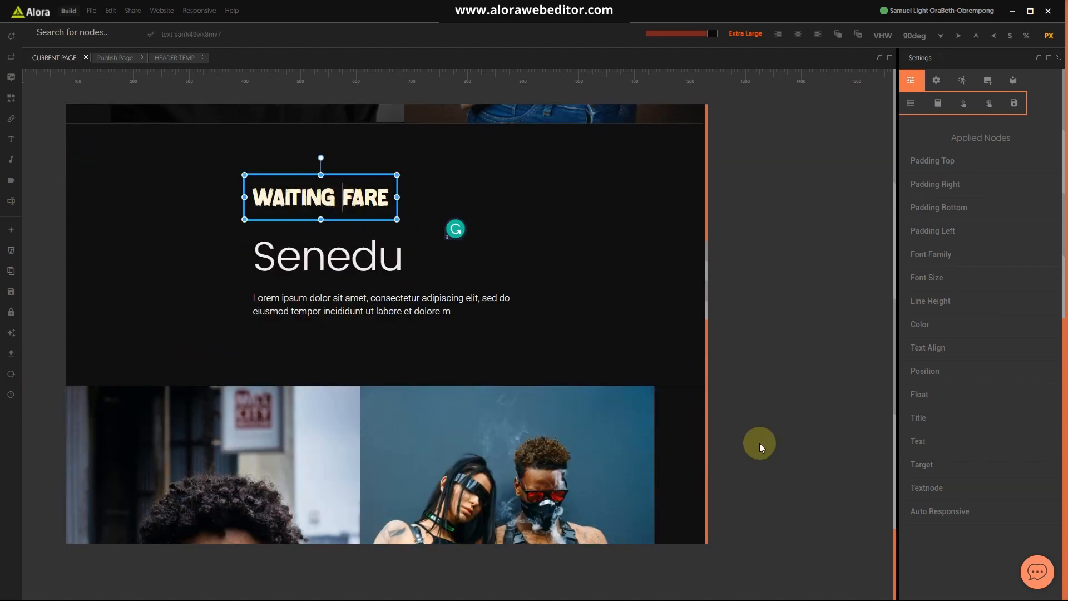
{"action": "left_click", "coordinate": [937, 255]}
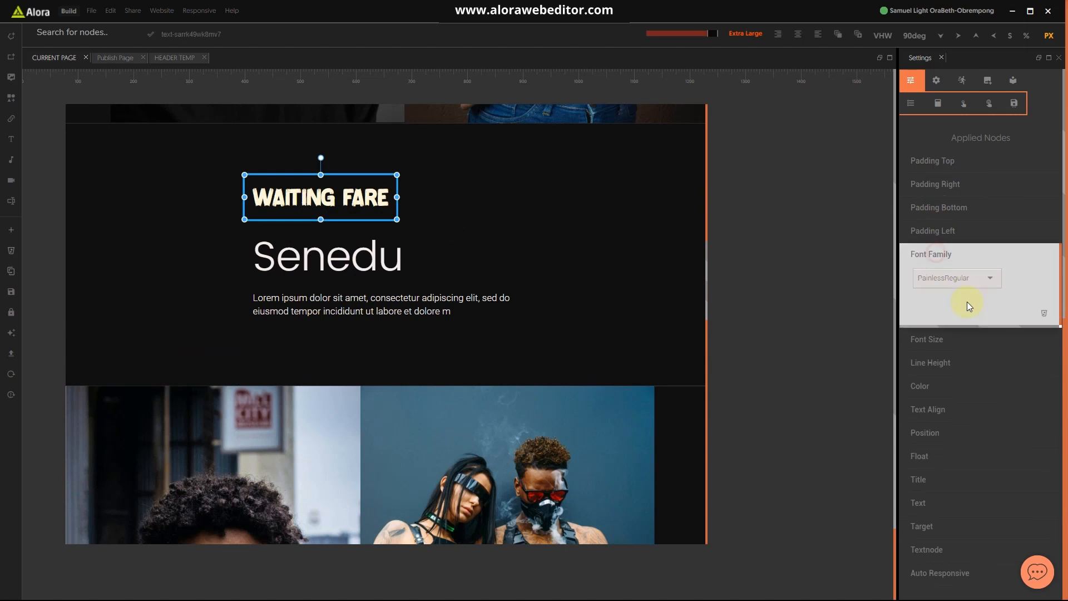
{"action": "left_click", "coordinate": [961, 277]}
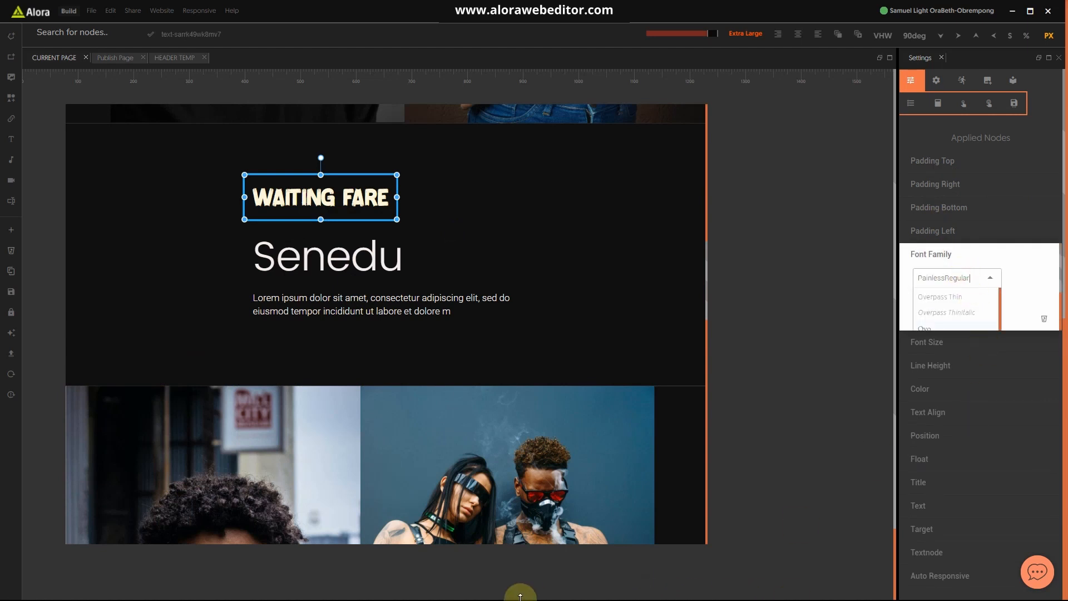
- Check the converted font file names in the photographer project's web fonts folder in File Explorer
{"action": "key", "text": "super"}
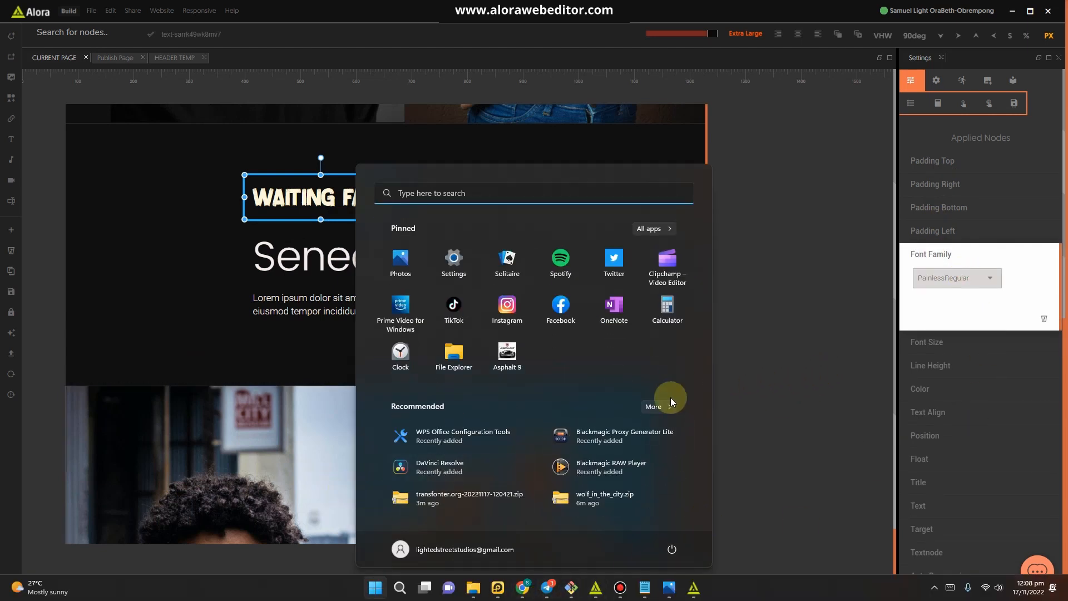
{"action": "mouse_move", "coordinate": [476, 594]}
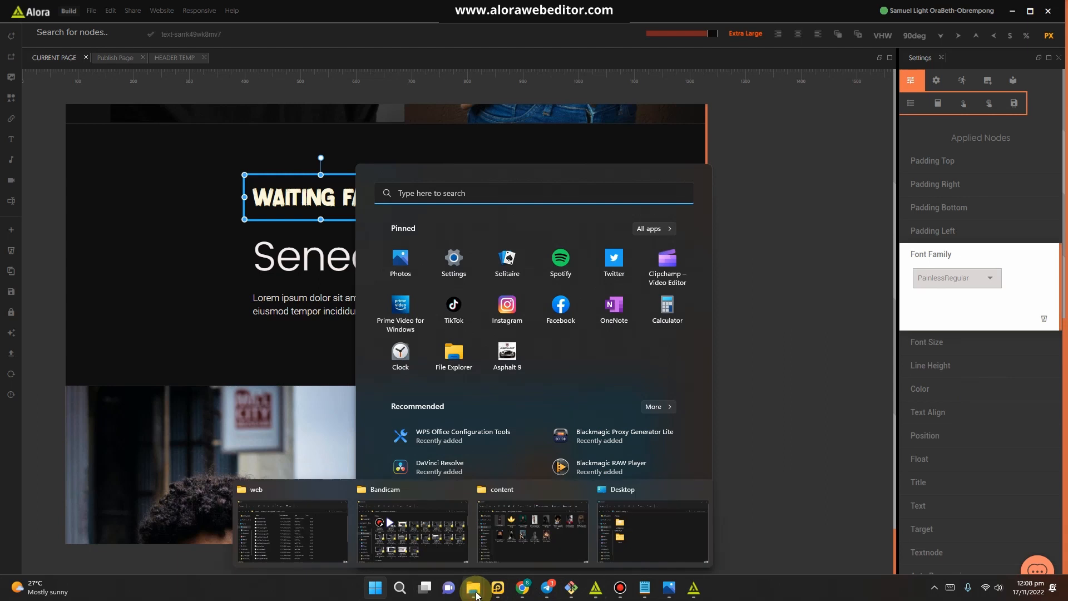
{"action": "left_click", "coordinate": [321, 535]}
{"action": "scroll", "coordinate": [336, 435], "scroll_direction": "down", "scroll_amount": 5}
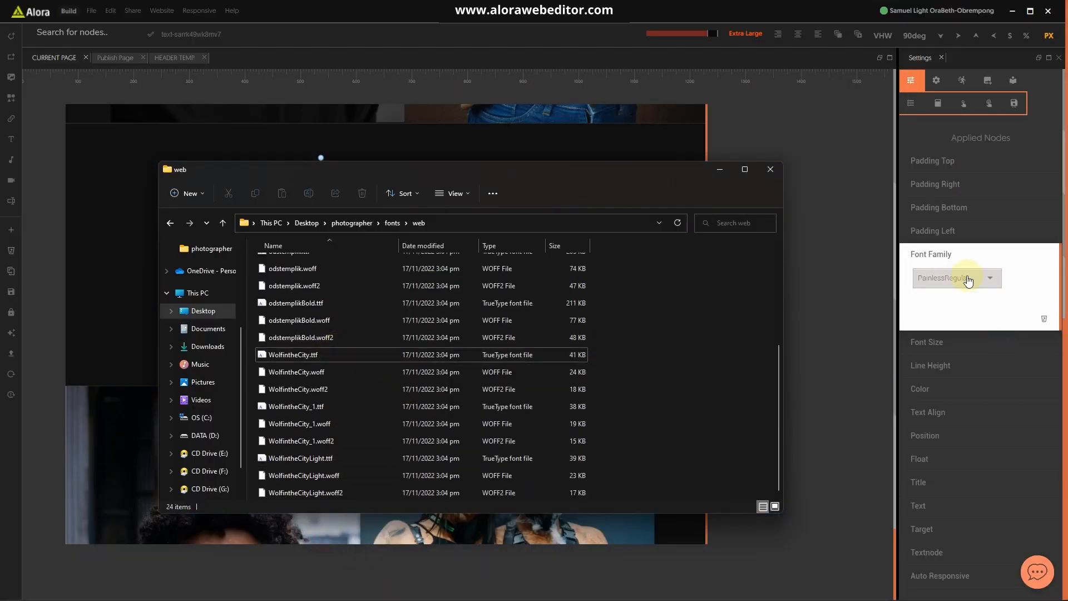
- Return to Alora, search the font list for "wol" and try WolfintheCity on the selected "Waiting Fare" heading
{"action": "left_click", "coordinate": [989, 280]}
{"action": "left_click", "coordinate": [990, 280]}
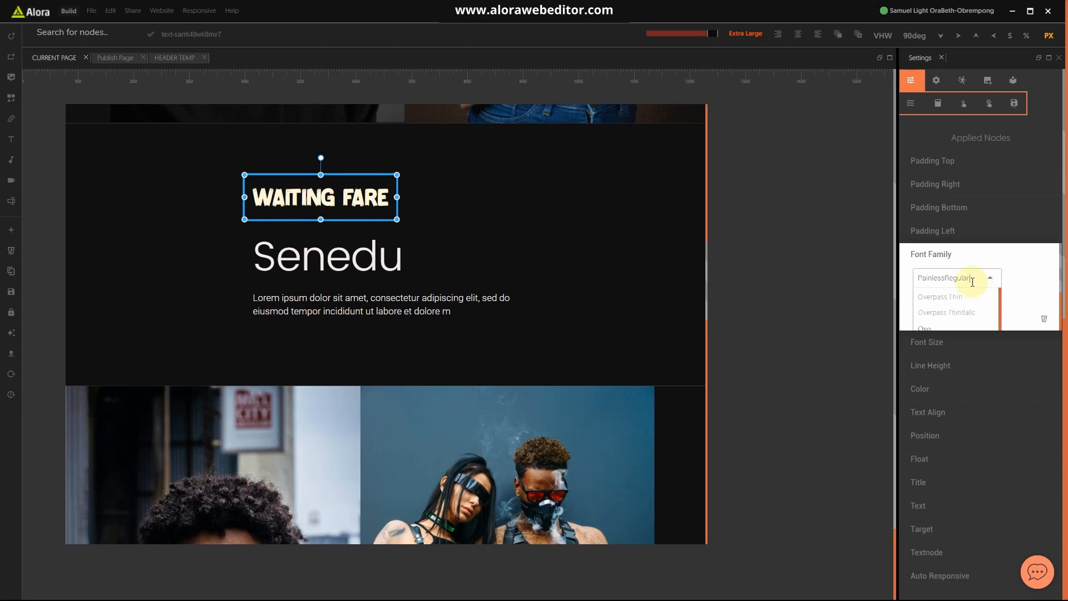
{"action": "type", "text": "wof"}
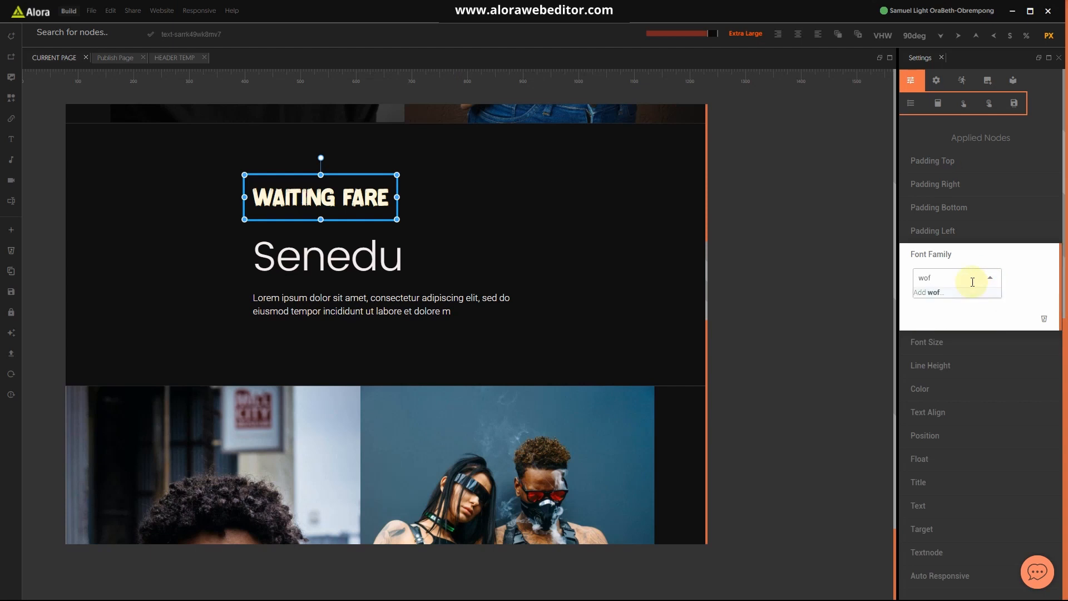
{"action": "key", "text": "BackSpace"}
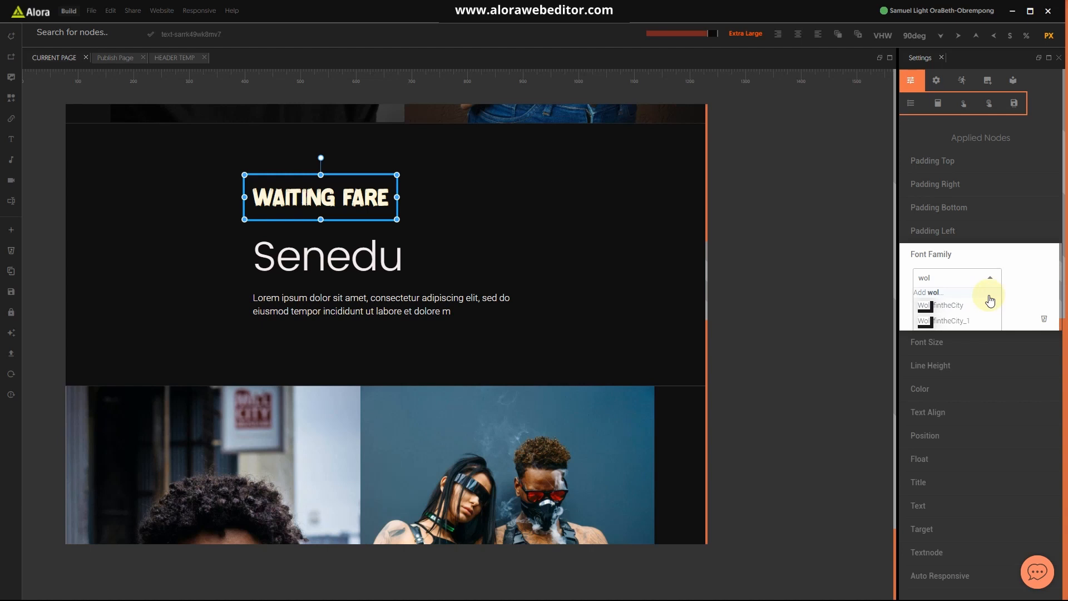
{"action": "left_click", "coordinate": [965, 310]}
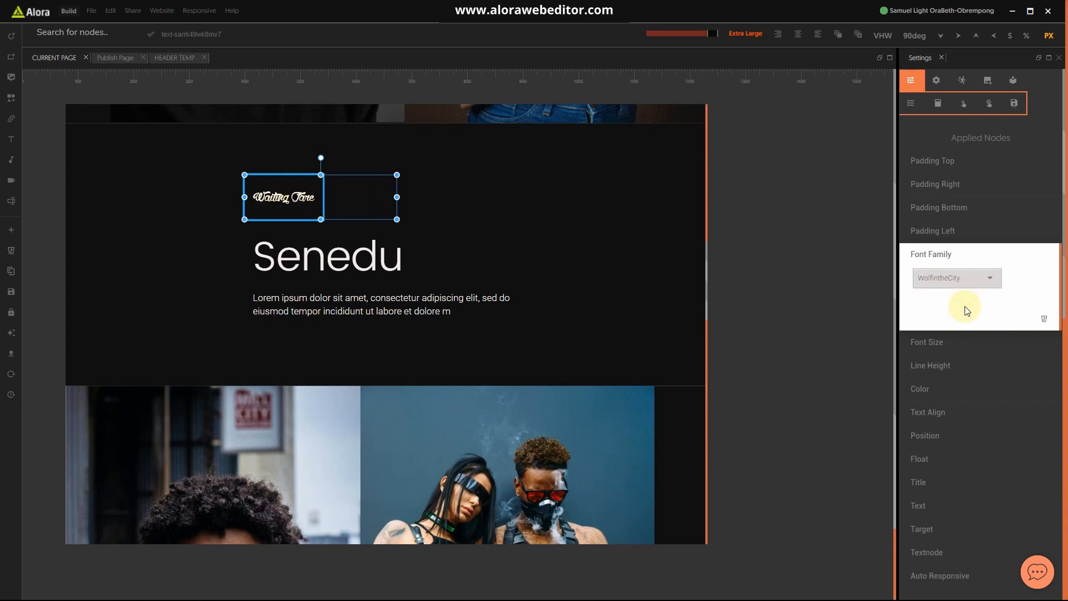
- Search the font list for "od" and try odstemplik on the selected "Waiting Fare" heading
{"action": "left_click", "coordinate": [970, 283]}
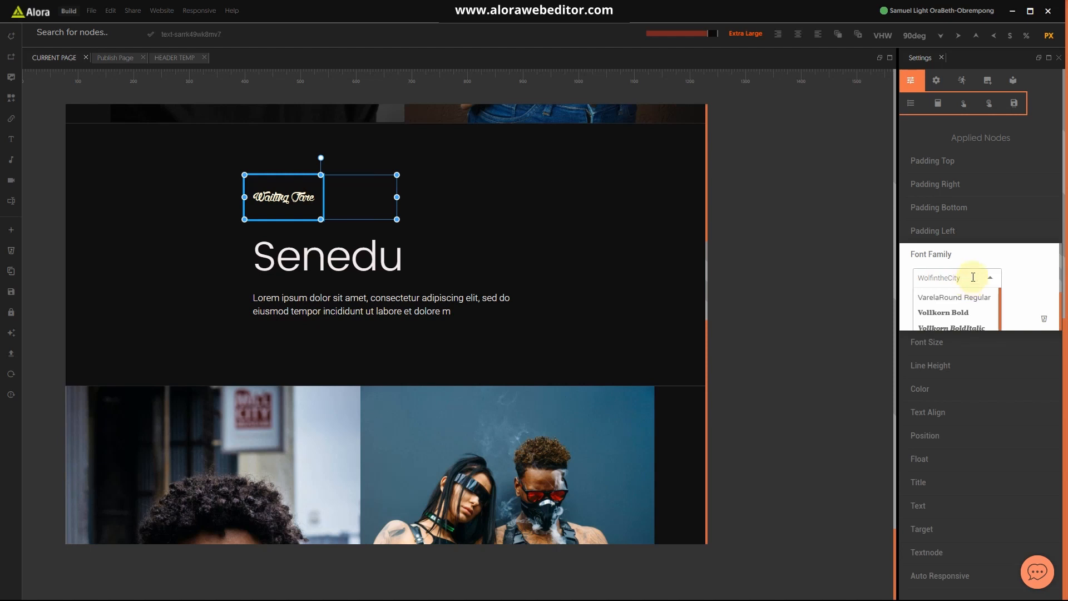
{"action": "type", "text": "od"}
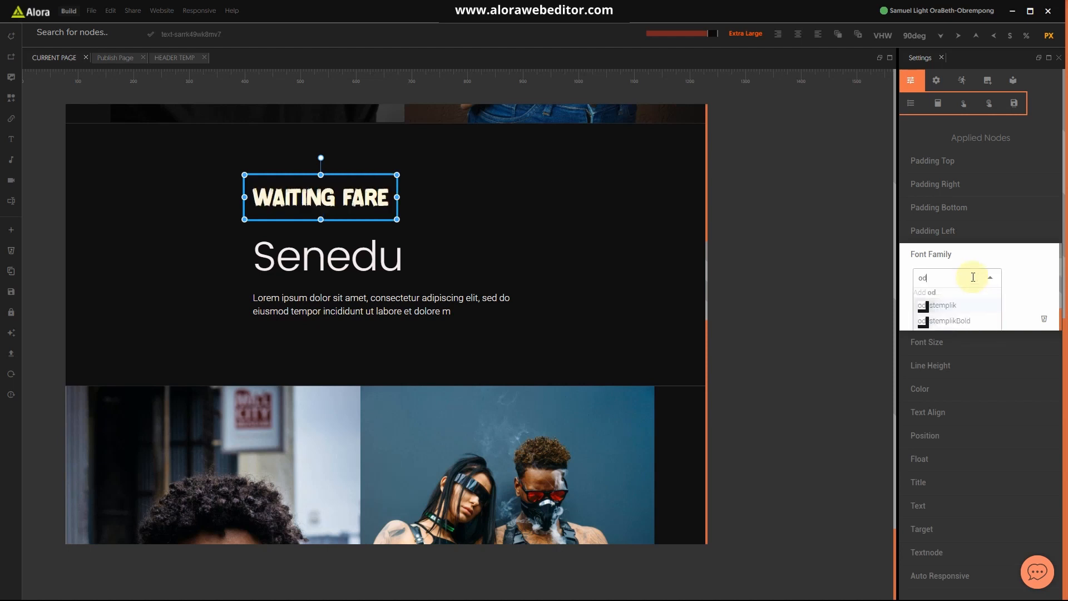
{"action": "left_click", "coordinate": [956, 305]}
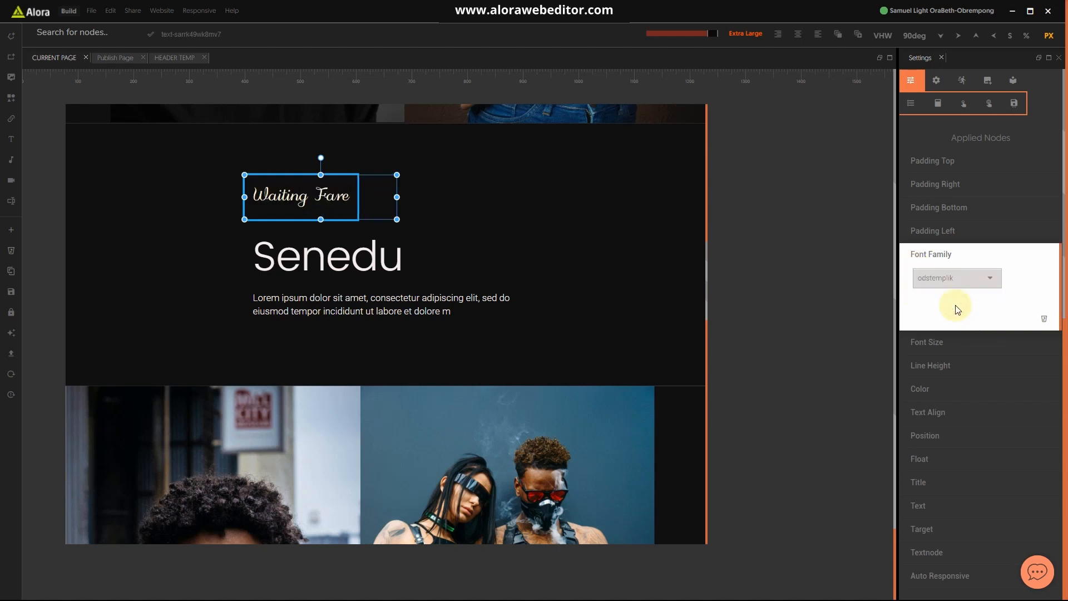
- Set the first "Waiting Fare" heading's font family to SarahfadhillaFree and deselect the heading
{"action": "left_click", "coordinate": [958, 283]}
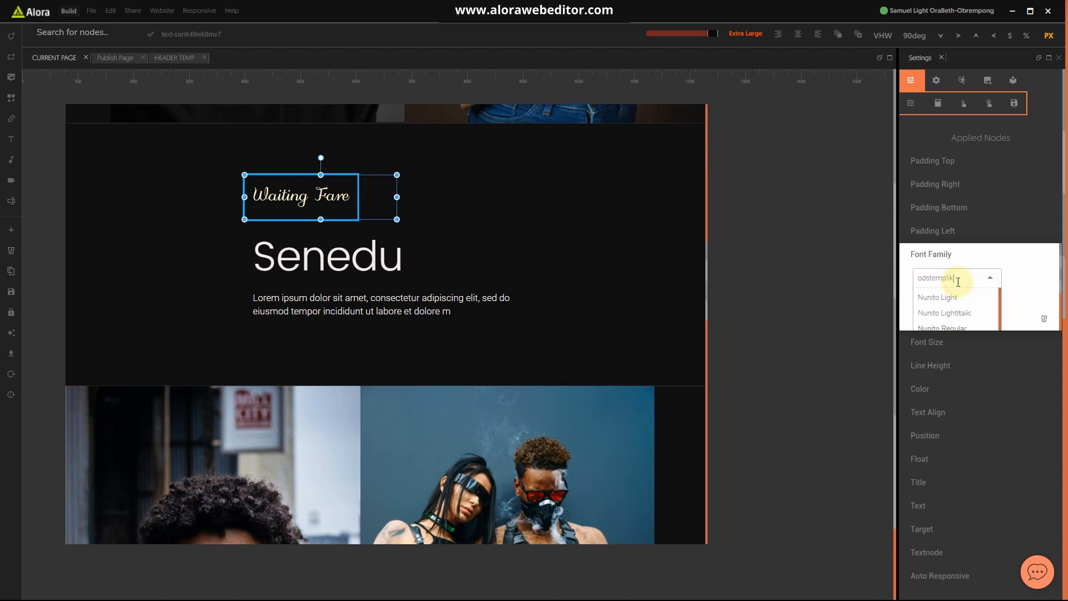
{"action": "key", "text": "BackSpace"}
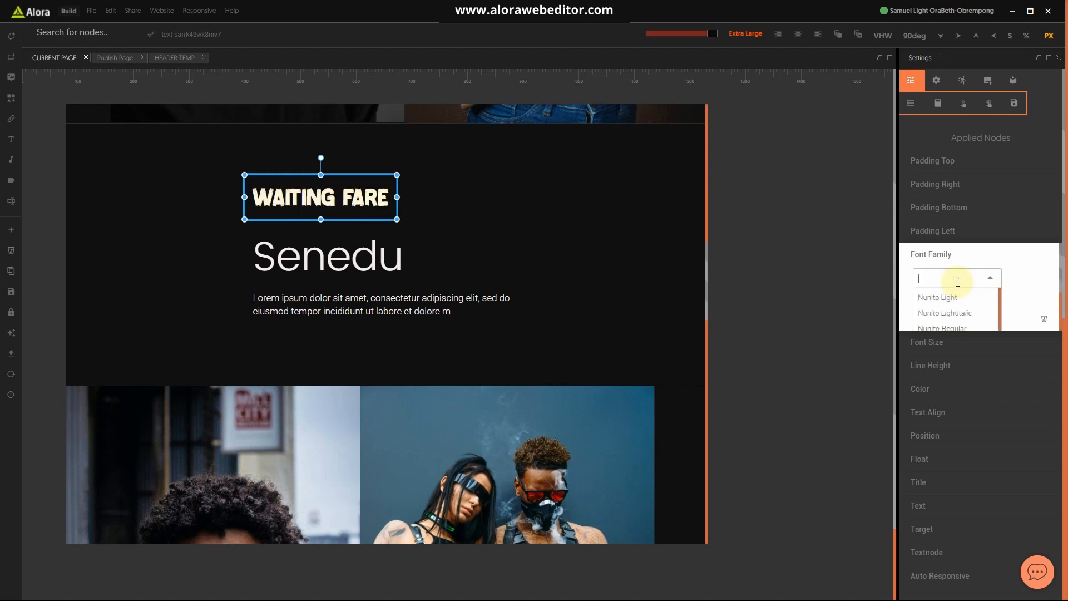
{"action": "type", "text": "fre"}
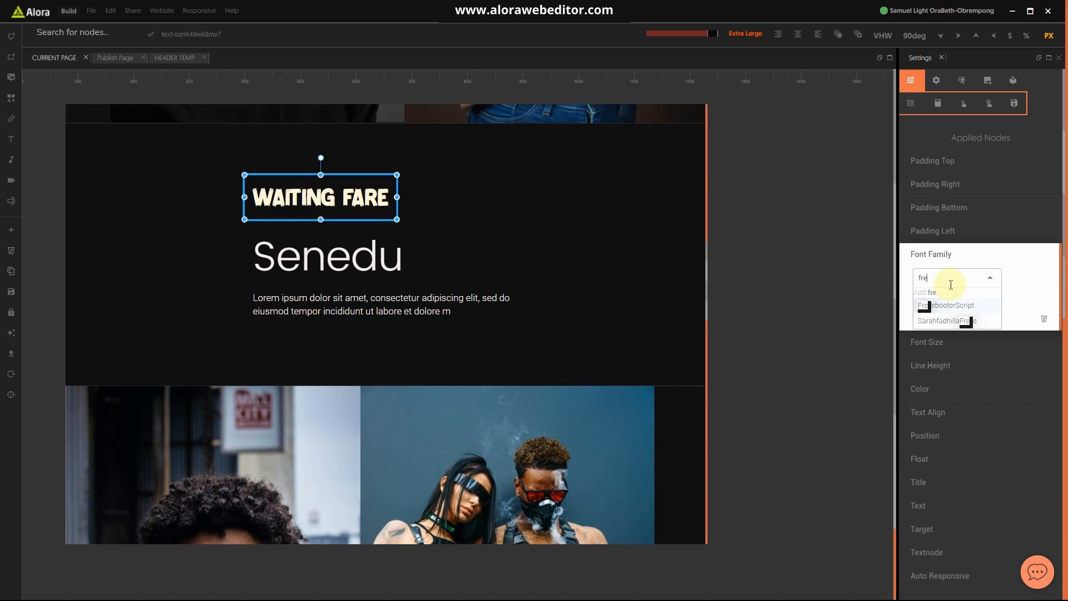
{"action": "left_click", "coordinate": [958, 321]}
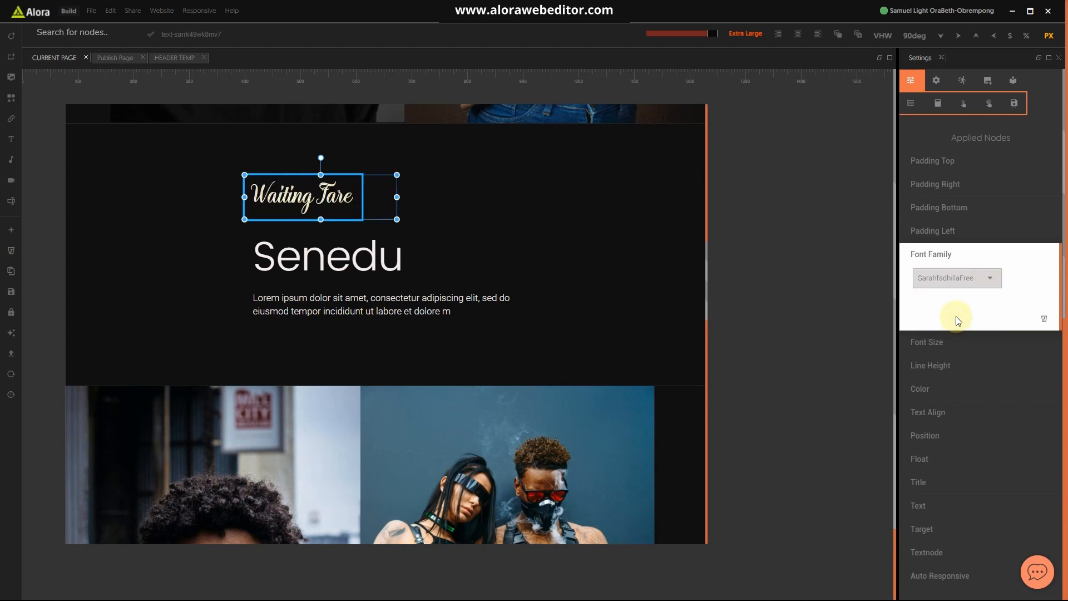
{"action": "left_click", "coordinate": [682, 352]}
{"action": "scroll", "coordinate": [572, 295], "scroll_direction": "up", "scroll_amount": 3}
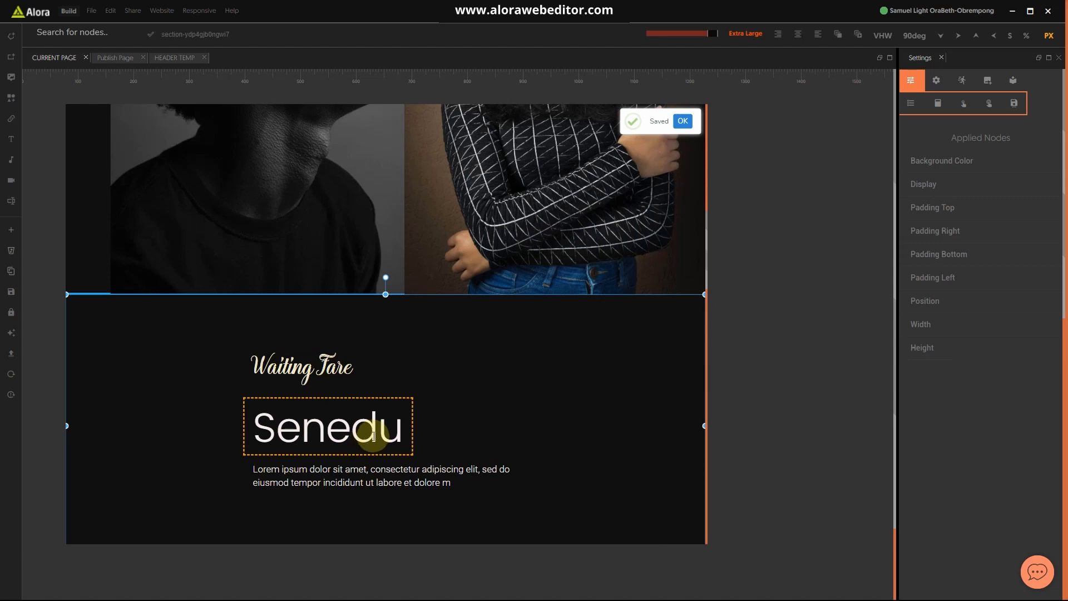
- Set the font family of the "Waiting Fare" heading in the next black section to FreebooterScript
{"action": "scroll", "coordinate": [573, 460], "scroll_direction": "down", "scroll_amount": 15}
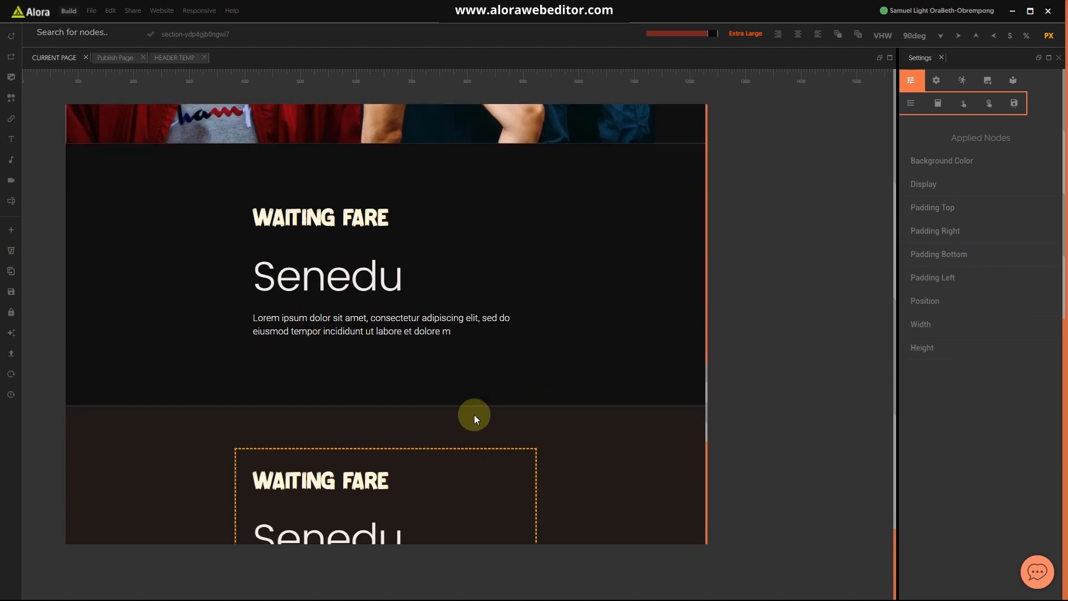
{"action": "left_click", "coordinate": [374, 219]}
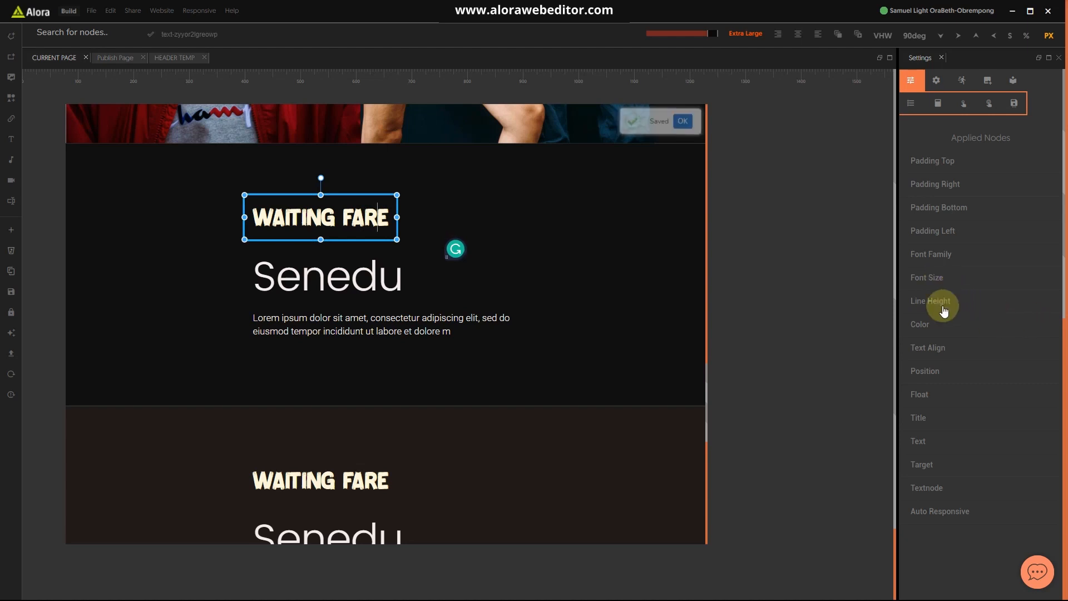
{"action": "left_click", "coordinate": [943, 256]}
{"action": "left_click", "coordinate": [964, 288]}
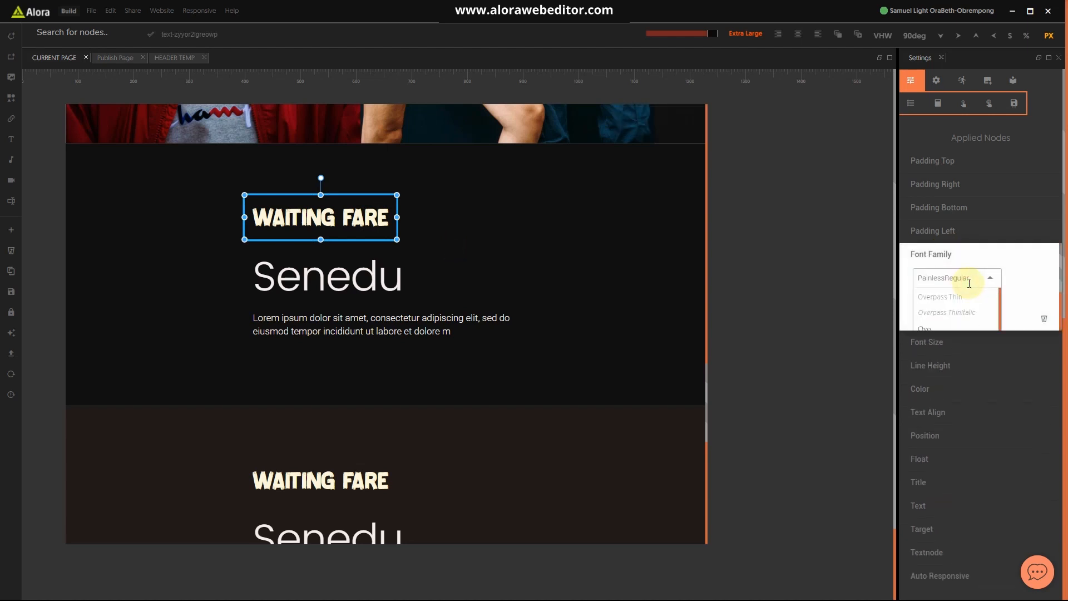
{"action": "type", "text": "free"}
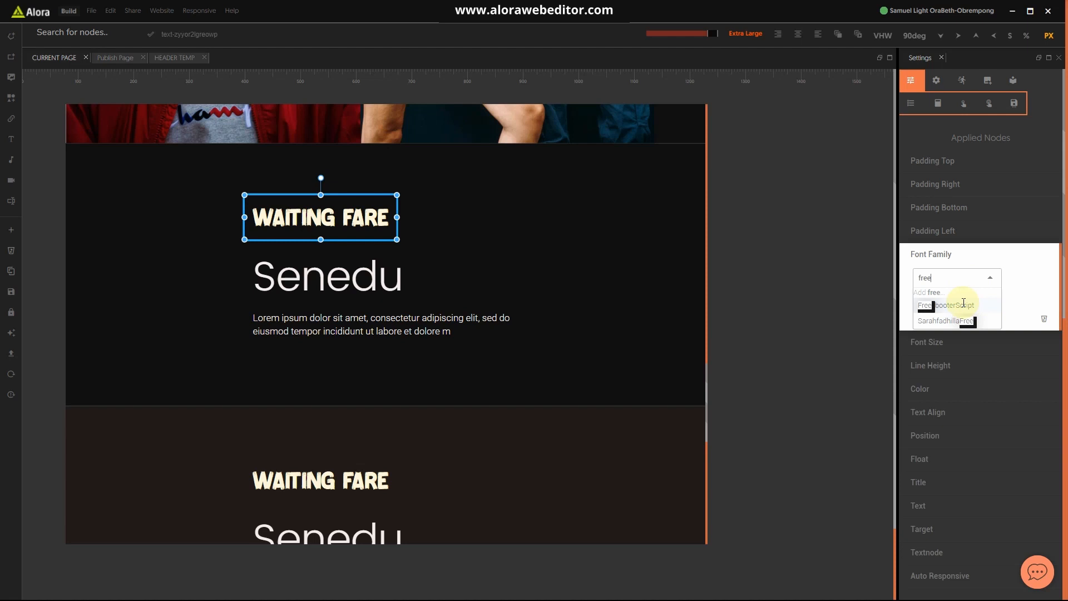
{"action": "left_click", "coordinate": [954, 306]}
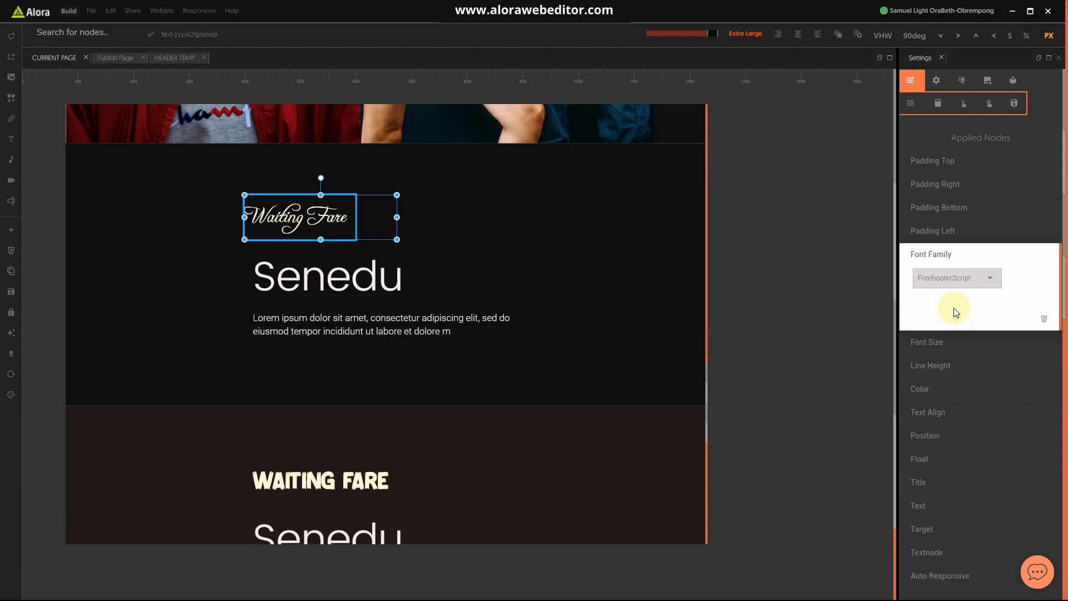
{"action": "left_click", "coordinate": [595, 386]}
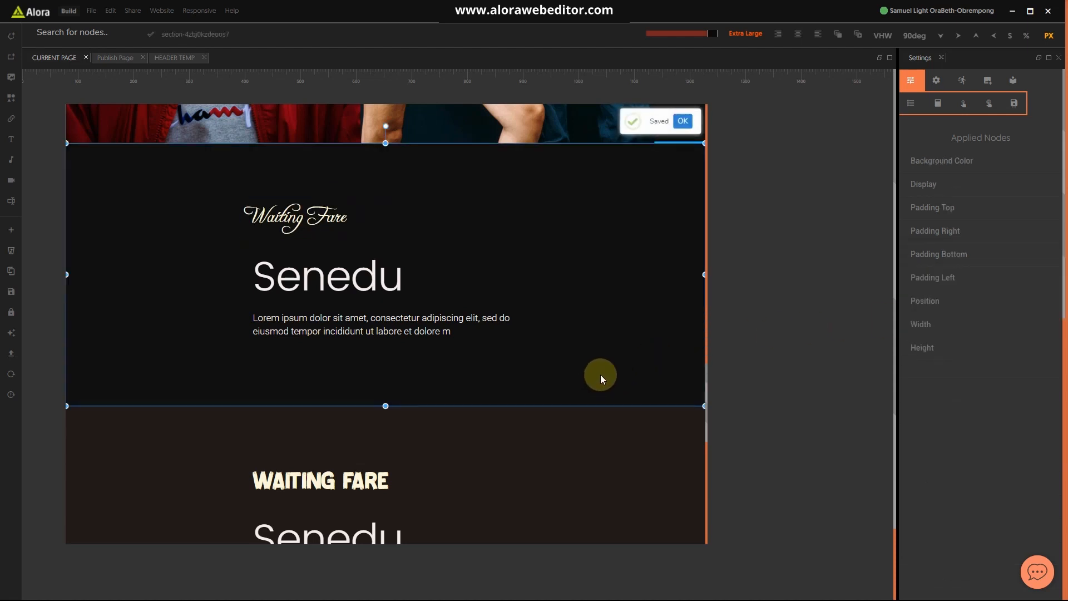
- Set the font family of the "Waiting Fare" heading in the dark brown section to FreebooterScript
{"action": "scroll", "coordinate": [600, 378], "scroll_direction": "down", "scroll_amount": 5}
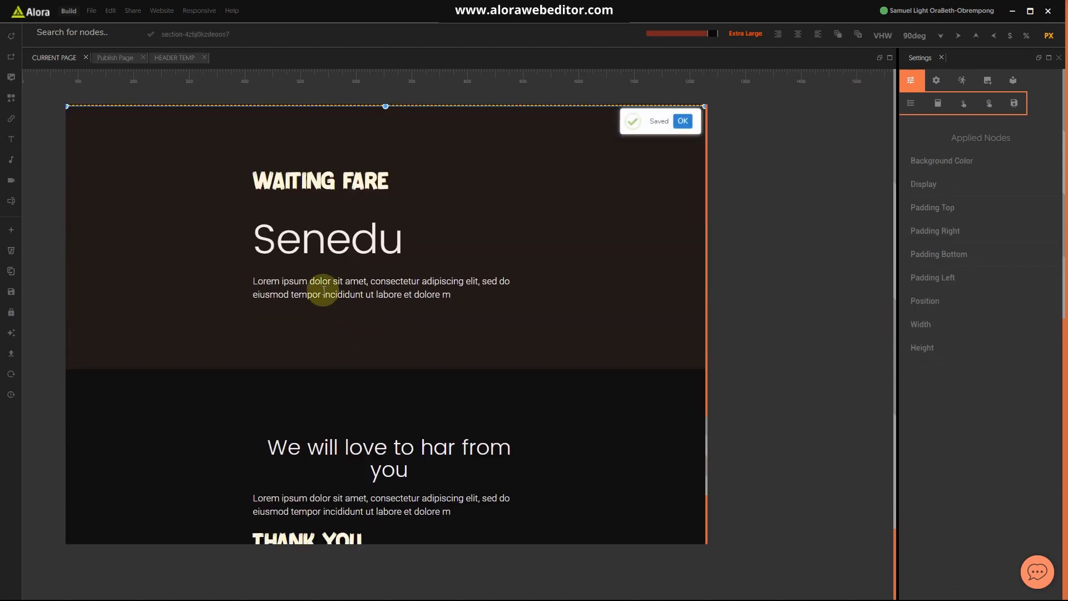
{"action": "left_click", "coordinate": [351, 177]}
{"action": "left_click", "coordinate": [939, 273]}
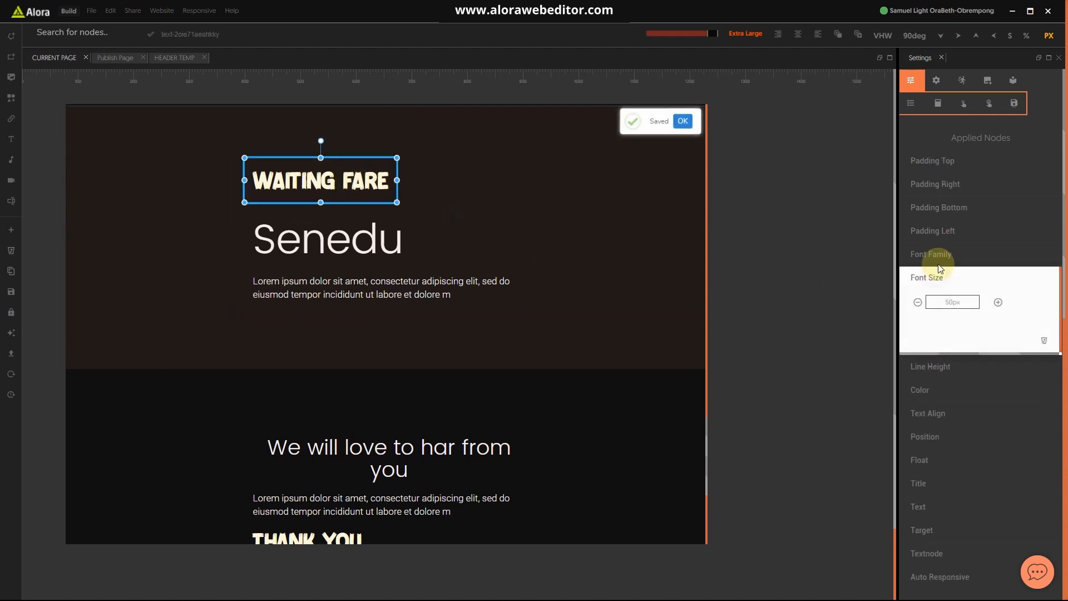
{"action": "left_click", "coordinate": [940, 257]}
{"action": "left_click", "coordinate": [966, 276]}
{"action": "type", "text": "free"}
{"action": "left_click", "coordinate": [966, 306]}
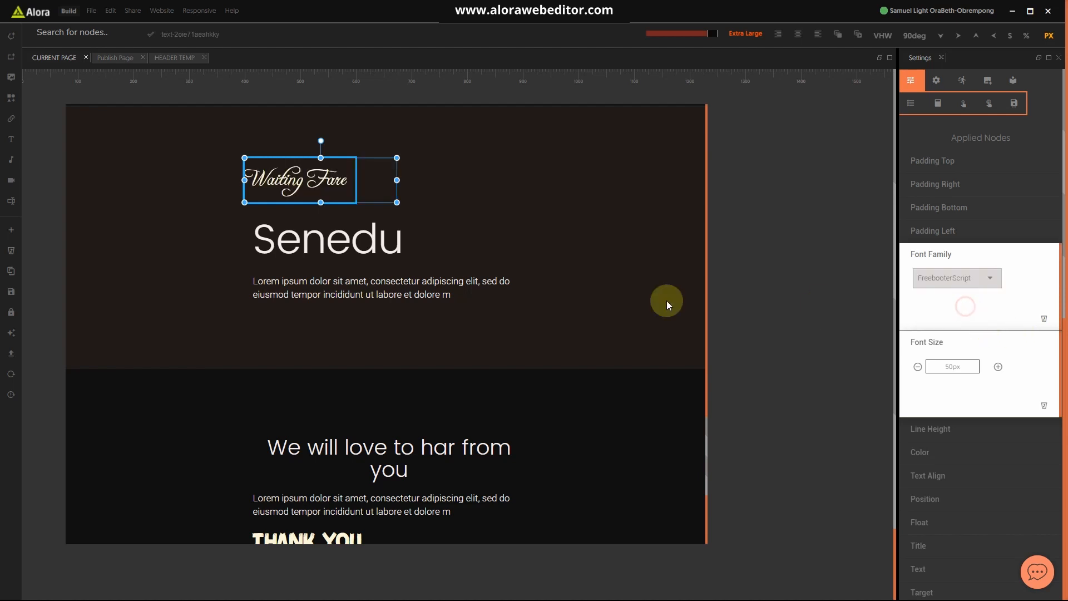
{"action": "left_click", "coordinate": [581, 360]}
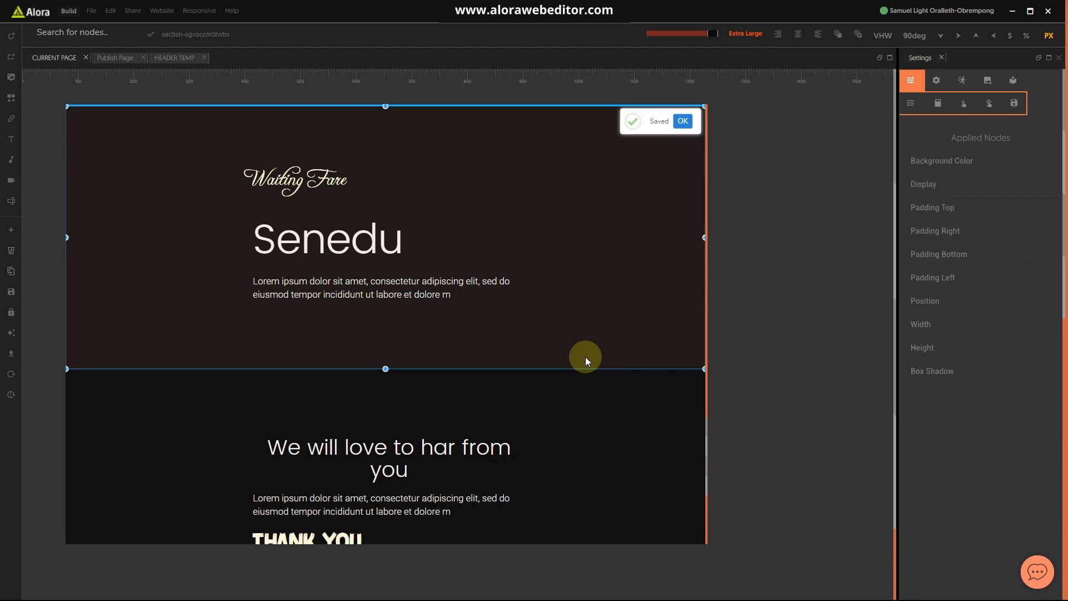
- Set the text alignment of the "We will love to har from you" heading to left
{"action": "scroll", "coordinate": [580, 359], "scroll_direction": "down", "scroll_amount": 3}
{"action": "left_click", "coordinate": [380, 246]}
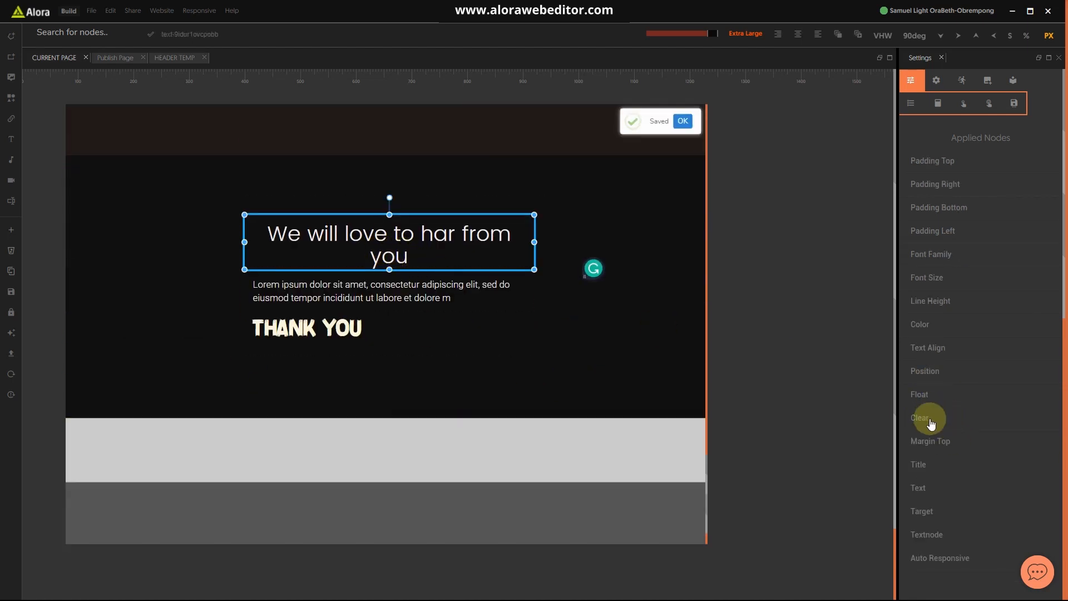
{"action": "left_click", "coordinate": [931, 348]}
{"action": "left_click", "coordinate": [930, 372]}
{"action": "left_click", "coordinate": [926, 419]}
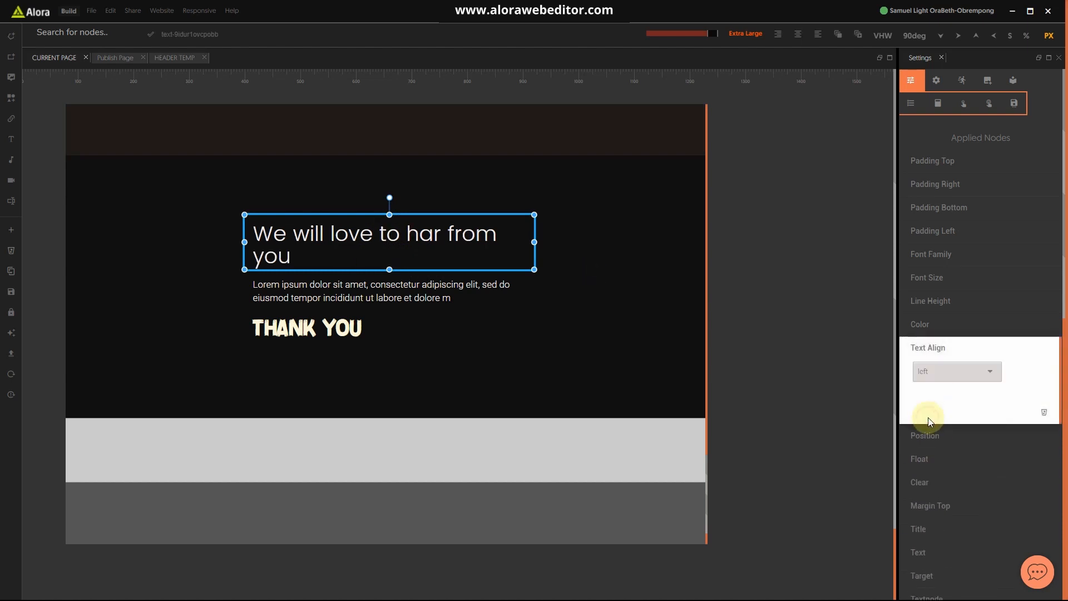
- Widen the block around the "We will love to har from you" heading so the heading fits on one line
{"action": "left_click", "coordinate": [539, 321]}
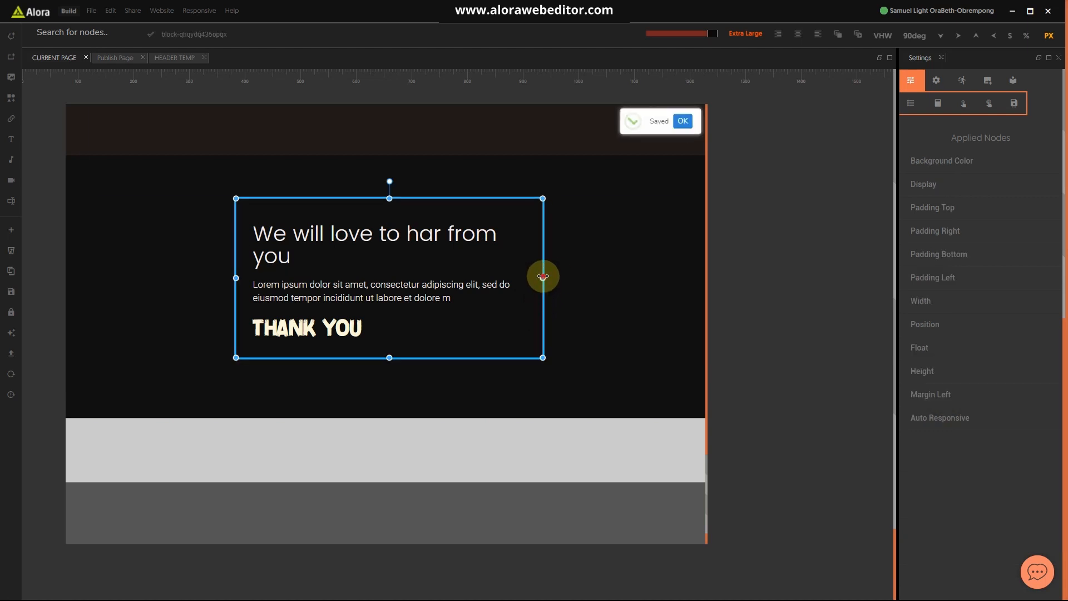
{"action": "left_click_drag", "start_coordinate": [544, 276], "coordinate": [563, 278]}
{"action": "left_click", "coordinate": [622, 318]}
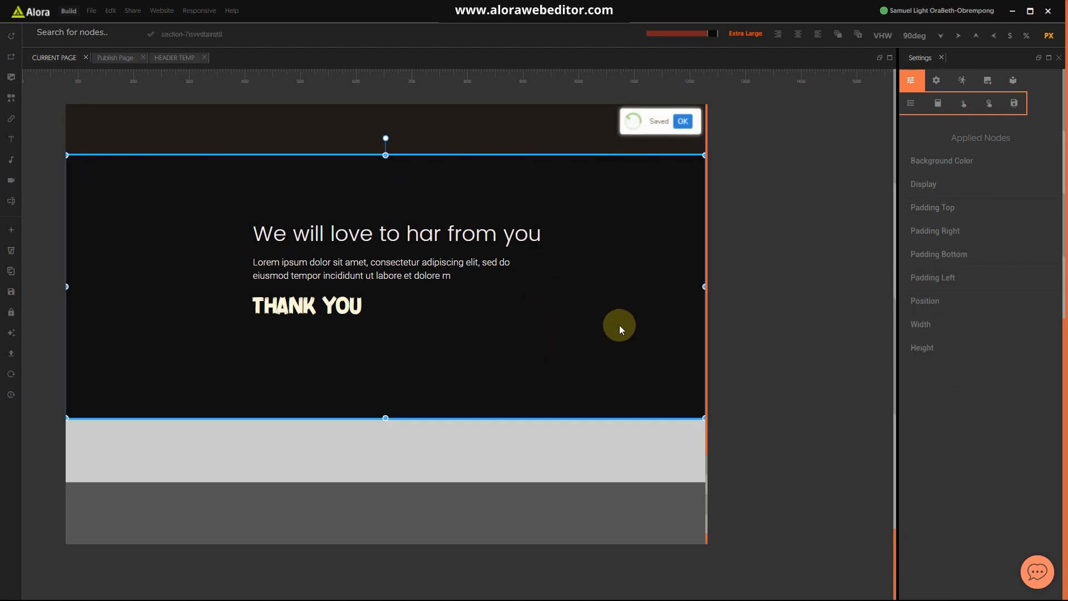
- Set the font family of the "Thank You" text in the last black section to FreebooterScript
{"action": "scroll", "coordinate": [619, 320], "scroll_direction": "up", "scroll_amount": 3}
{"action": "left_click", "coordinate": [355, 478]}
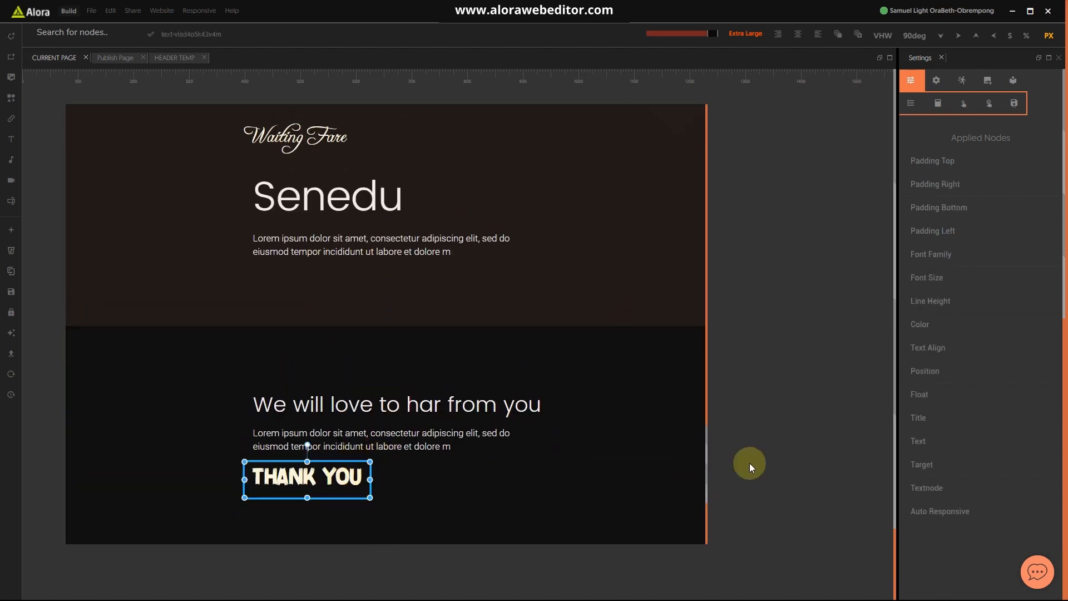
{"action": "left_click", "coordinate": [935, 253]}
{"action": "left_click", "coordinate": [951, 278]}
{"action": "type", "text": "f"}
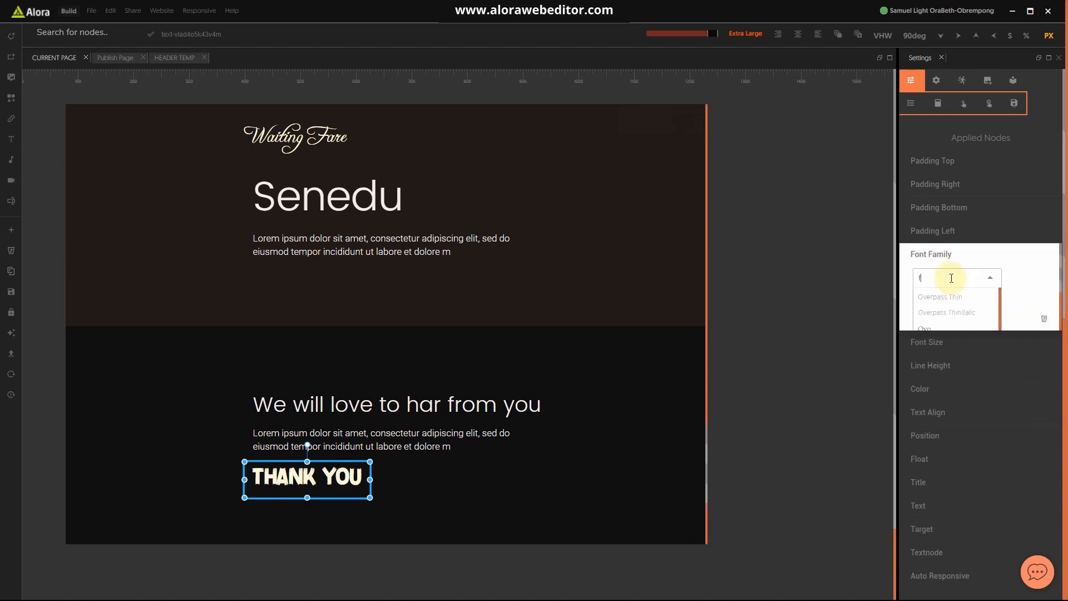
{"action": "type", "text": "re"}
{"action": "left_click", "coordinate": [962, 307]}
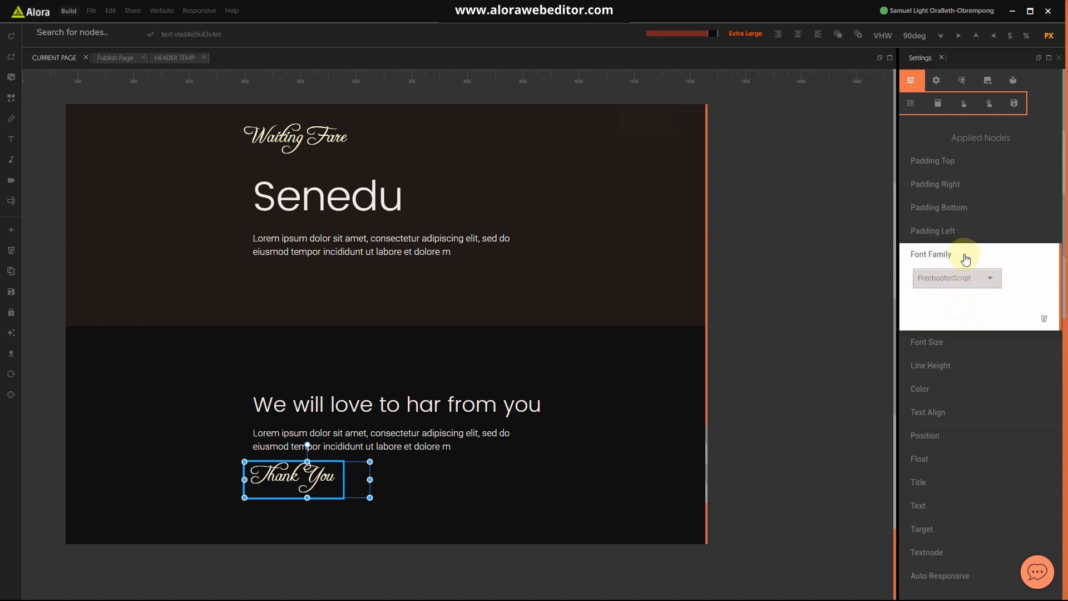
{"action": "left_click", "coordinate": [558, 477]}
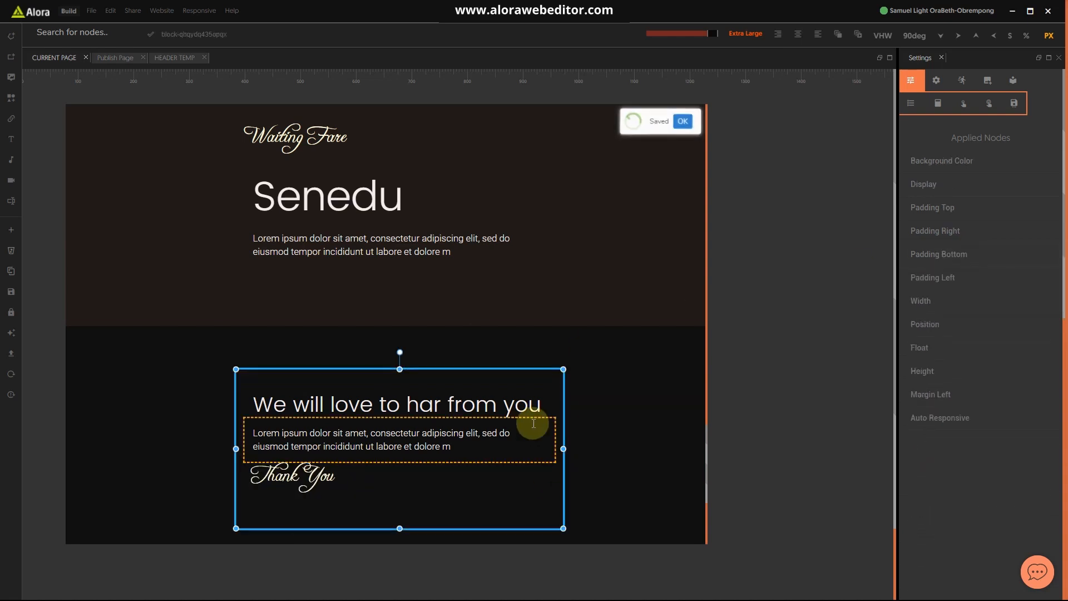
- Set the font family of the "Waiting Fare" heading below the first pair of photos to FreebooterScript
{"action": "scroll", "coordinate": [523, 413], "scroll_direction": "up", "scroll_amount": 10}
{"action": "scroll", "coordinate": [523, 413], "scroll_direction": "up", "scroll_amount": 8}
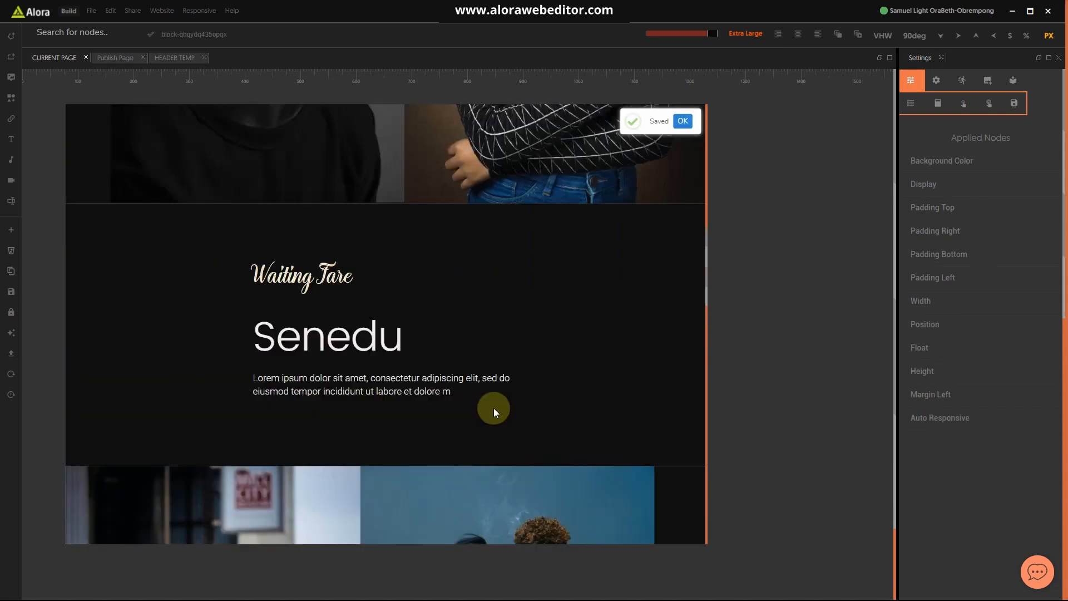
{"action": "left_click", "coordinate": [298, 366]}
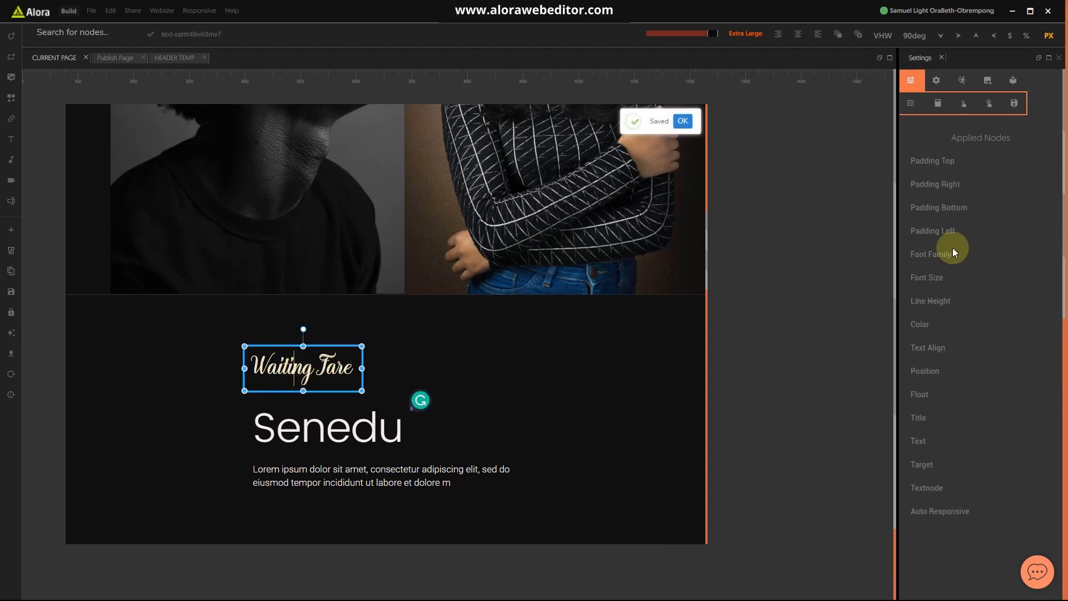
{"action": "left_click", "coordinate": [940, 256]}
{"action": "left_click", "coordinate": [944, 276]}
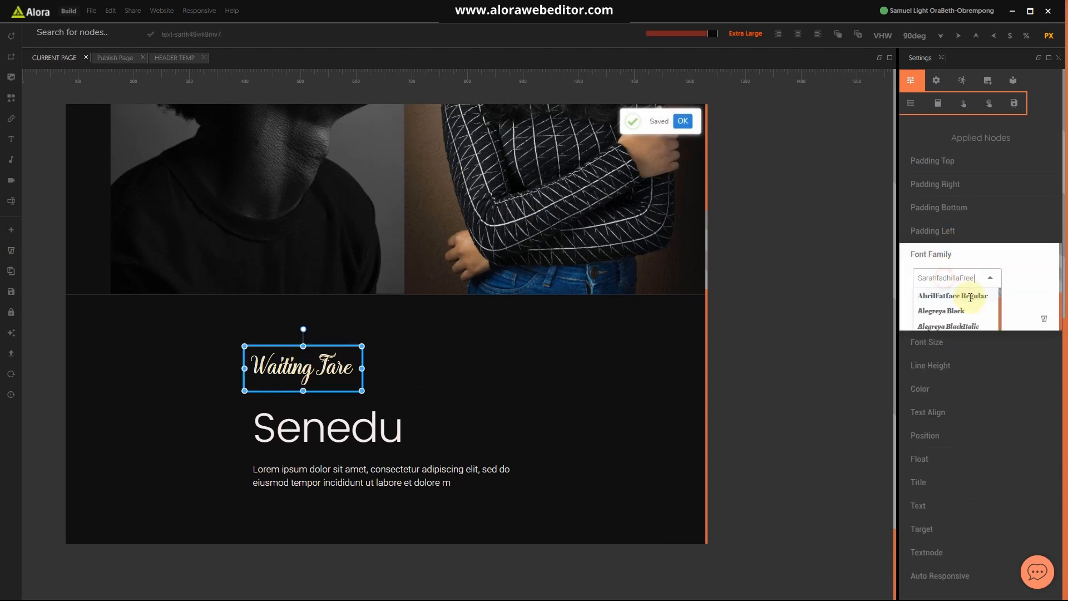
{"action": "type", "text": "fre"}
{"action": "left_click", "coordinate": [971, 298]}
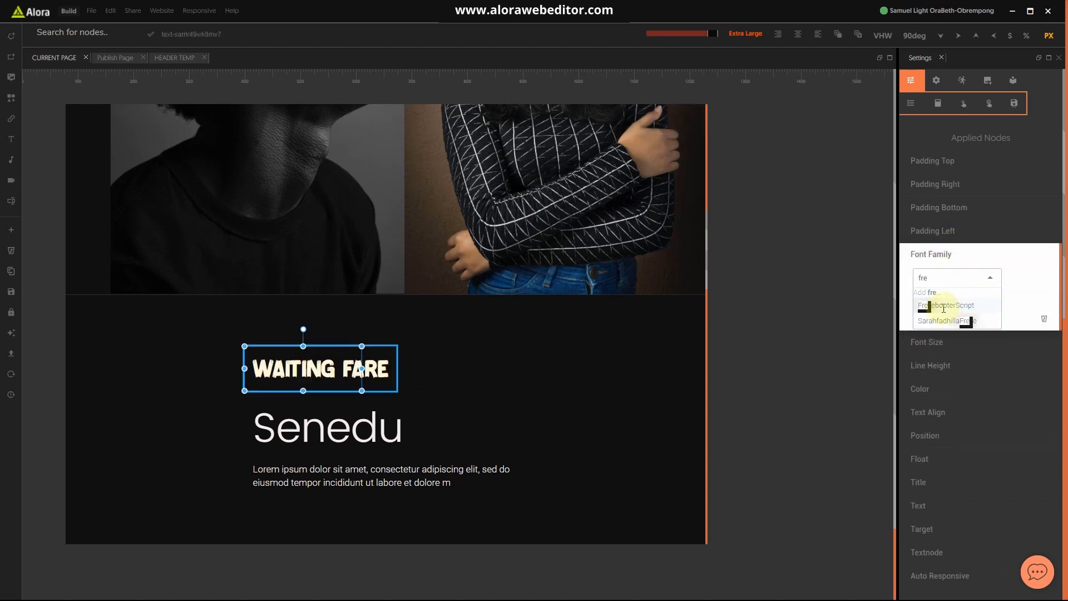
{"action": "left_click", "coordinate": [944, 306]}
{"action": "left_click", "coordinate": [594, 419]}
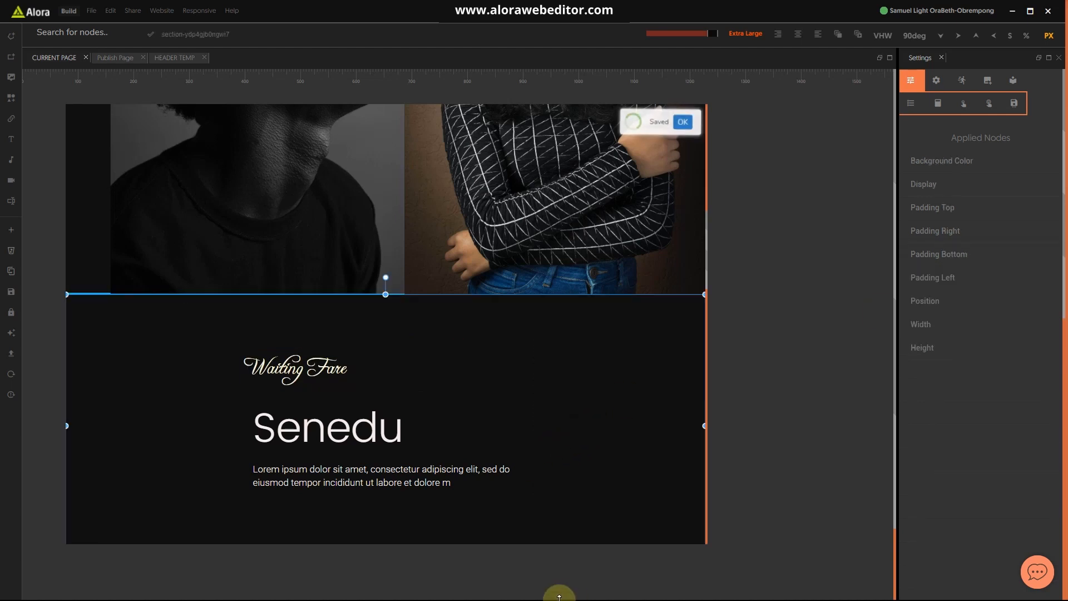
- Examine the script headings and section layout in the reference image design.jpg, from the closing sections up to the Photographer header
{"action": "left_click", "coordinate": [575, 593]}
{"action": "scroll", "coordinate": [548, 373], "scroll_direction": "down", "scroll_amount": 2}
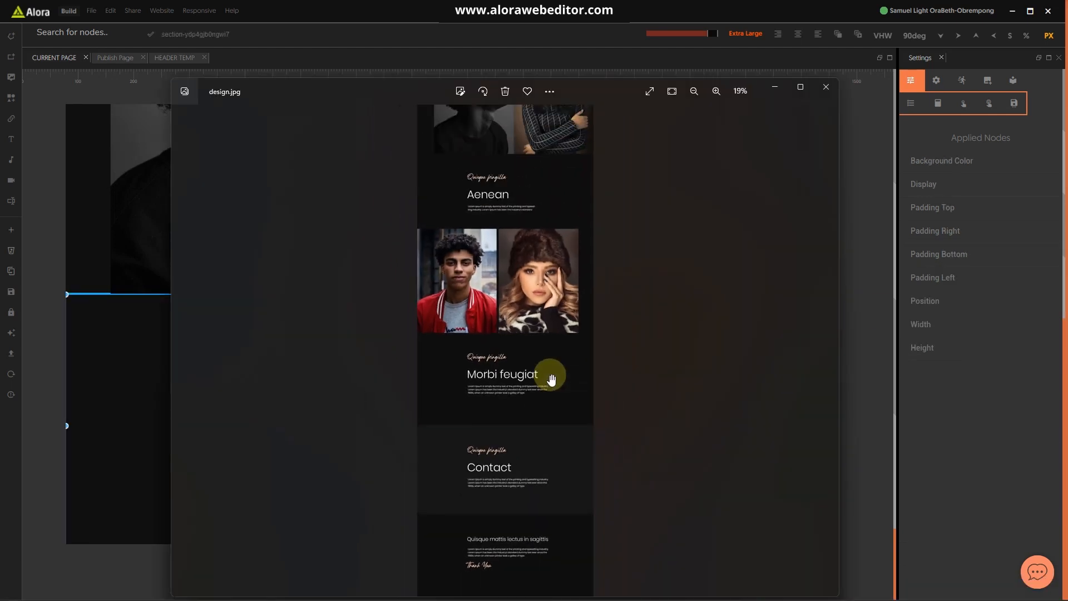
{"action": "scroll", "coordinate": [537, 358], "scroll_direction": "up", "scroll_amount": 5}
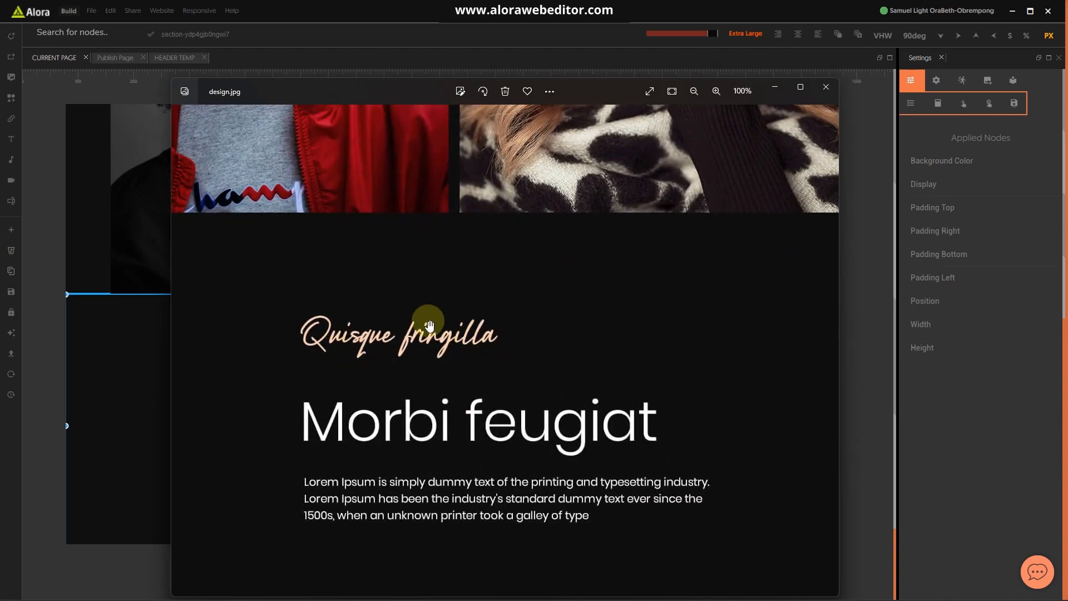
{"action": "left_click_drag", "start_coordinate": [520, 300], "coordinate": [542, 449]}
{"action": "scroll", "coordinate": [596, 412], "scroll_direction": "down", "scroll_amount": 4}
{"action": "scroll", "coordinate": [579, 315], "scroll_direction": "up", "scroll_amount": 10}
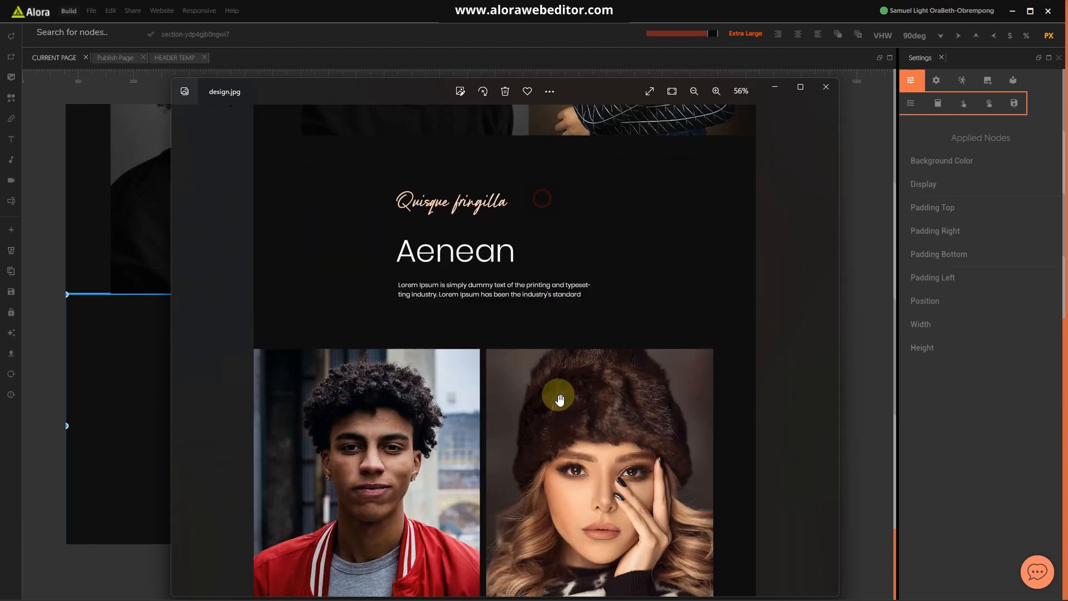
{"action": "scroll", "coordinate": [581, 311], "scroll_direction": "up", "scroll_amount": 3}
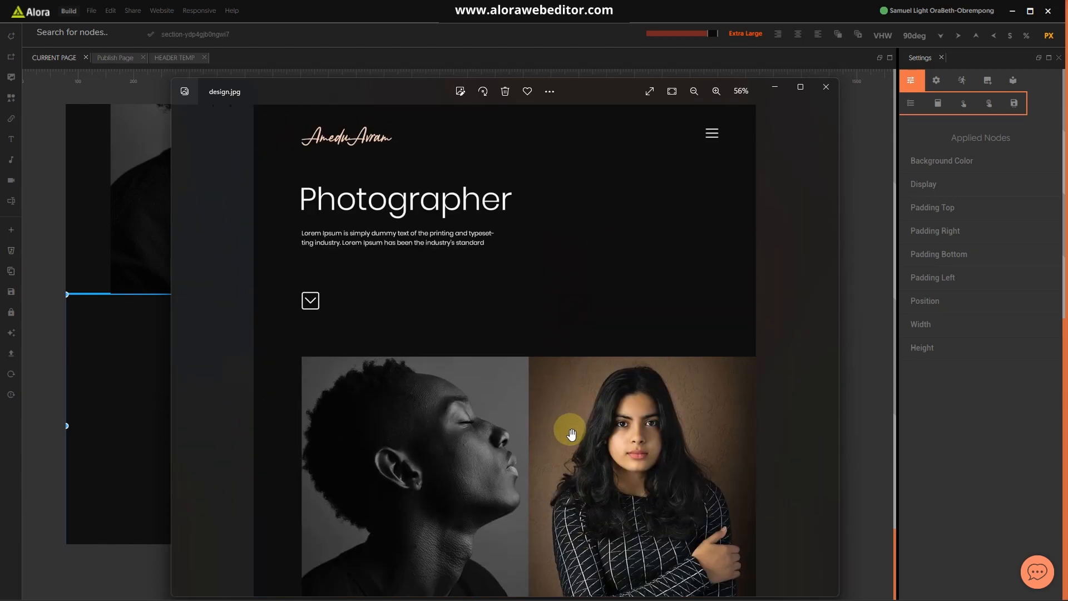
{"action": "left_click", "coordinate": [868, 282]}
- Review the edited page from the header to the closing section, checking the script font on each section heading
{"action": "scroll", "coordinate": [383, 349], "scroll_direction": "up", "scroll_amount": 8}
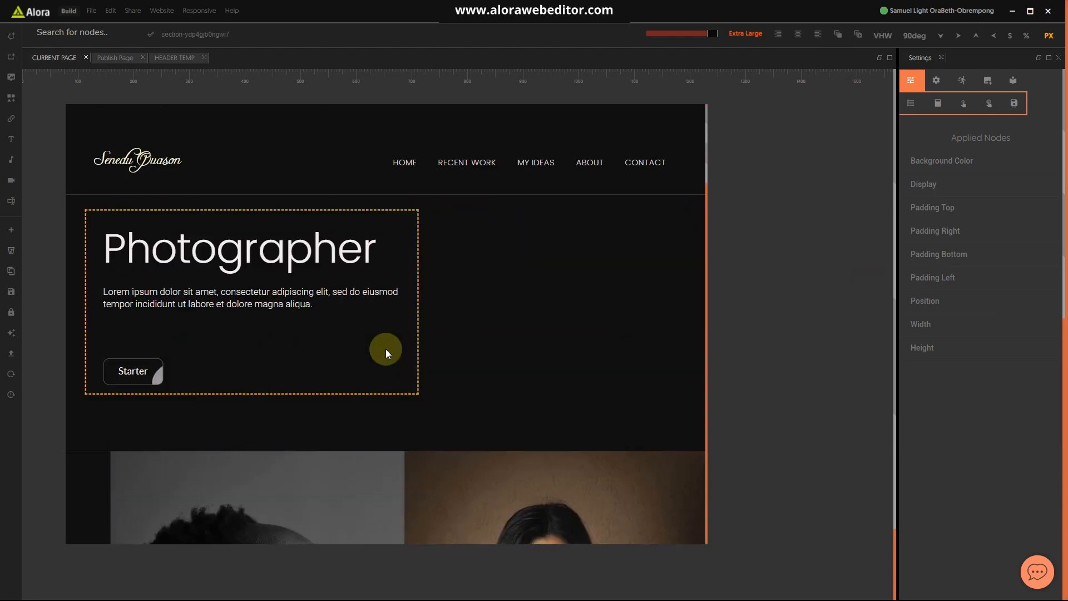
{"action": "scroll", "coordinate": [476, 401], "scroll_direction": "down", "scroll_amount": 10}
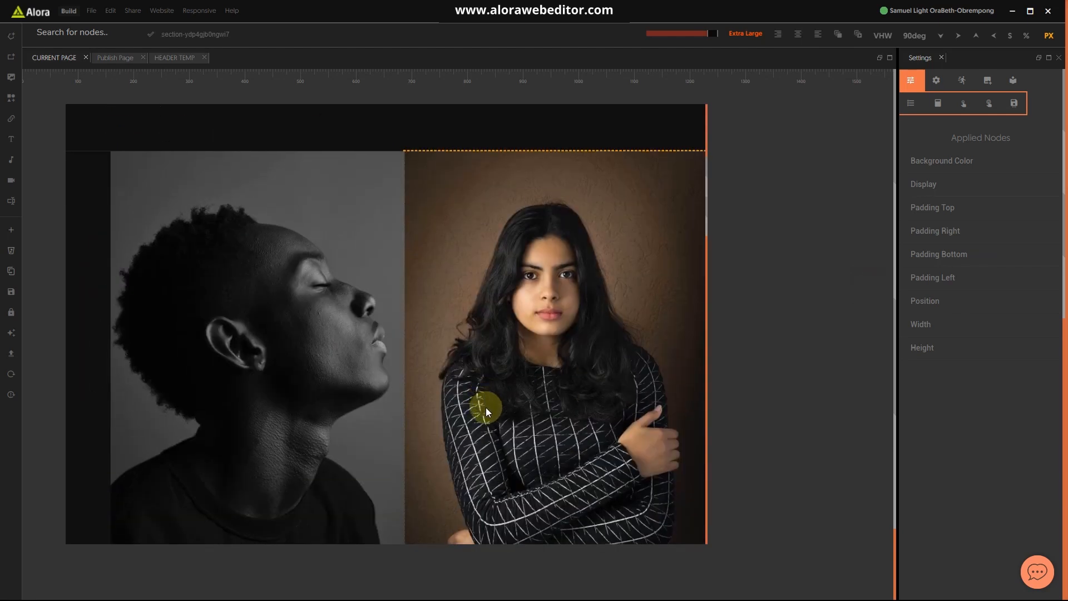
{"action": "scroll", "coordinate": [485, 400], "scroll_direction": "up", "scroll_amount": 5}
{"action": "scroll", "coordinate": [485, 399], "scroll_direction": "down", "scroll_amount": 10}
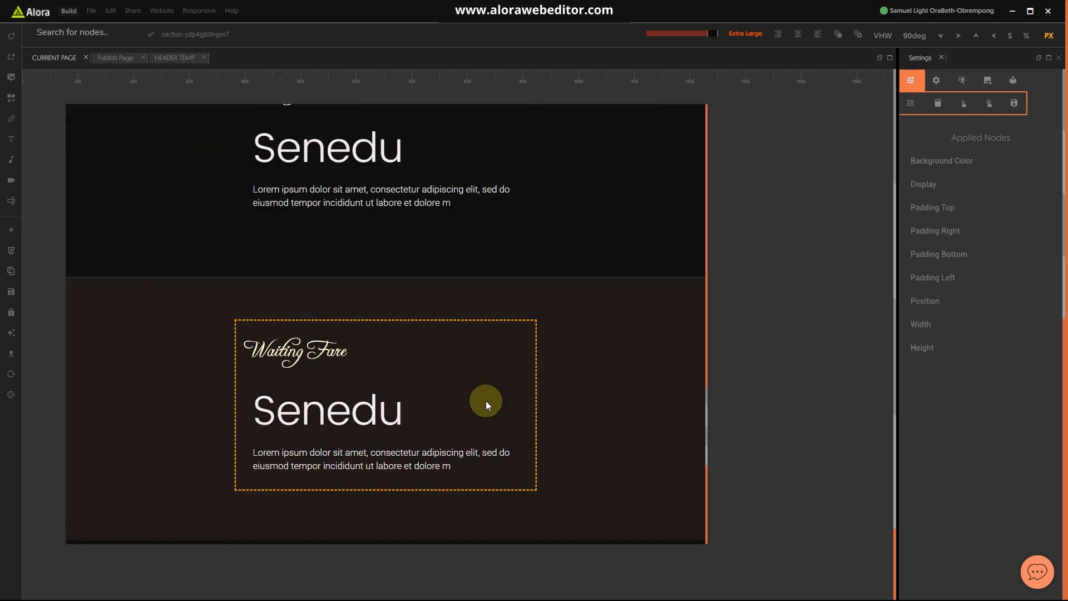
{"action": "scroll", "coordinate": [485, 400], "scroll_direction": "down", "scroll_amount": 8}
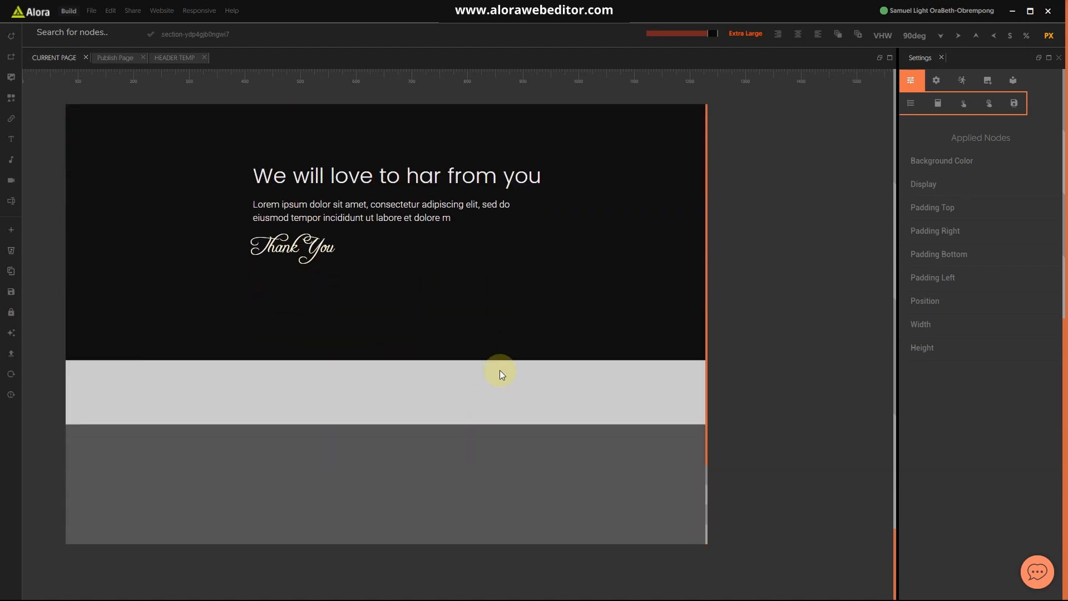
{"action": "left_click", "coordinate": [541, 323]}
{"action": "scroll", "coordinate": [542, 334], "scroll_direction": "up", "scroll_amount": 5}
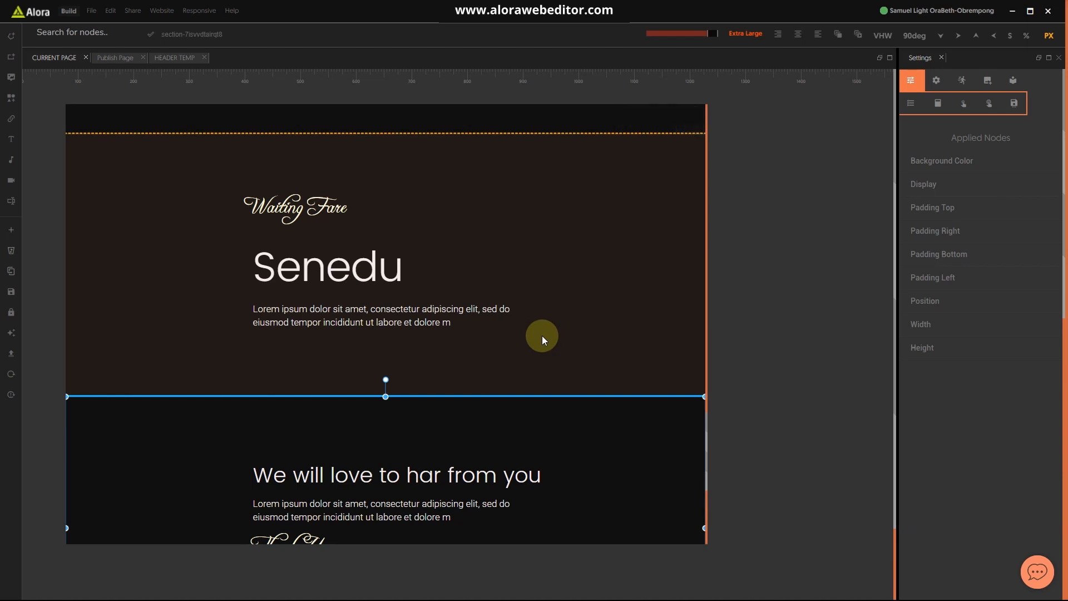
{"action": "scroll", "coordinate": [542, 336], "scroll_direction": "up", "scroll_amount": 10}
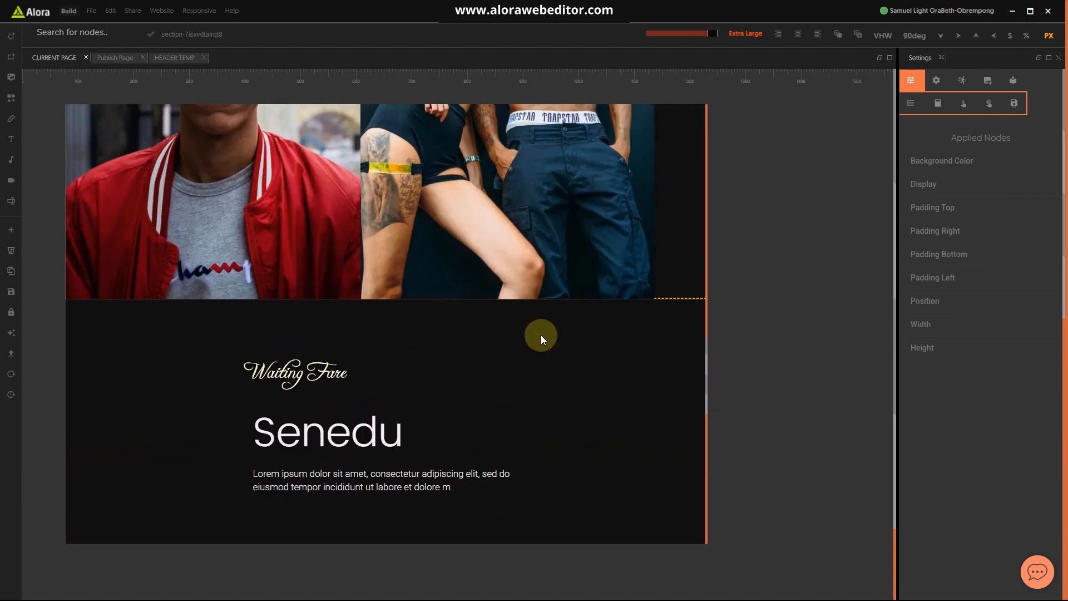
{"action": "scroll", "coordinate": [543, 333], "scroll_direction": "up", "scroll_amount": 4}
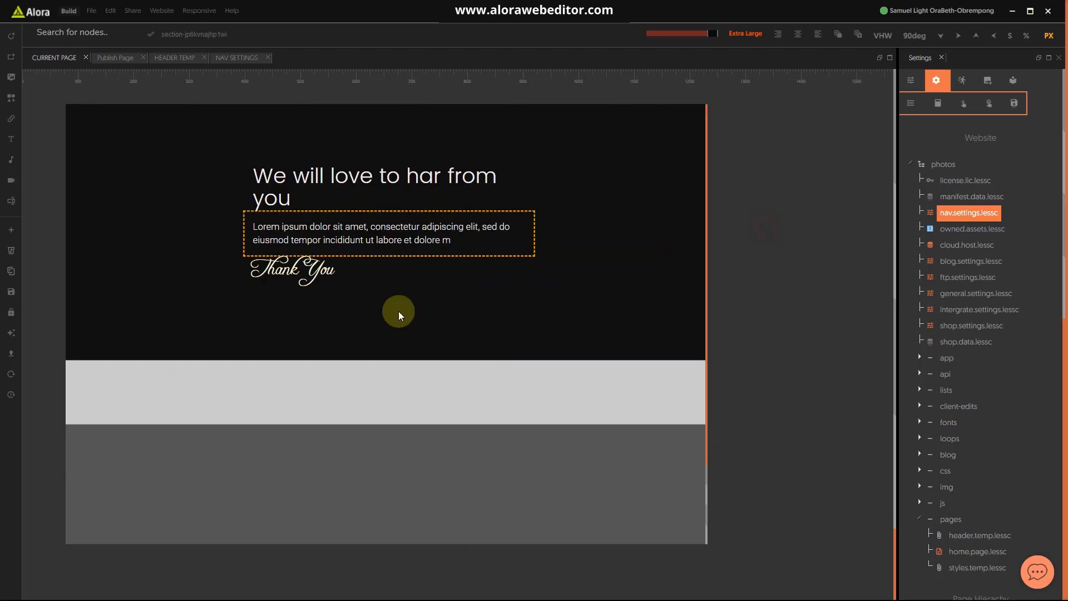
- Examine the header's navigation items and the page sections they should lead to
{"action": "scroll", "coordinate": [400, 362], "scroll_direction": "up", "scroll_amount": 5}
{"action": "scroll", "coordinate": [402, 419], "scroll_direction": "up", "scroll_amount": 10}
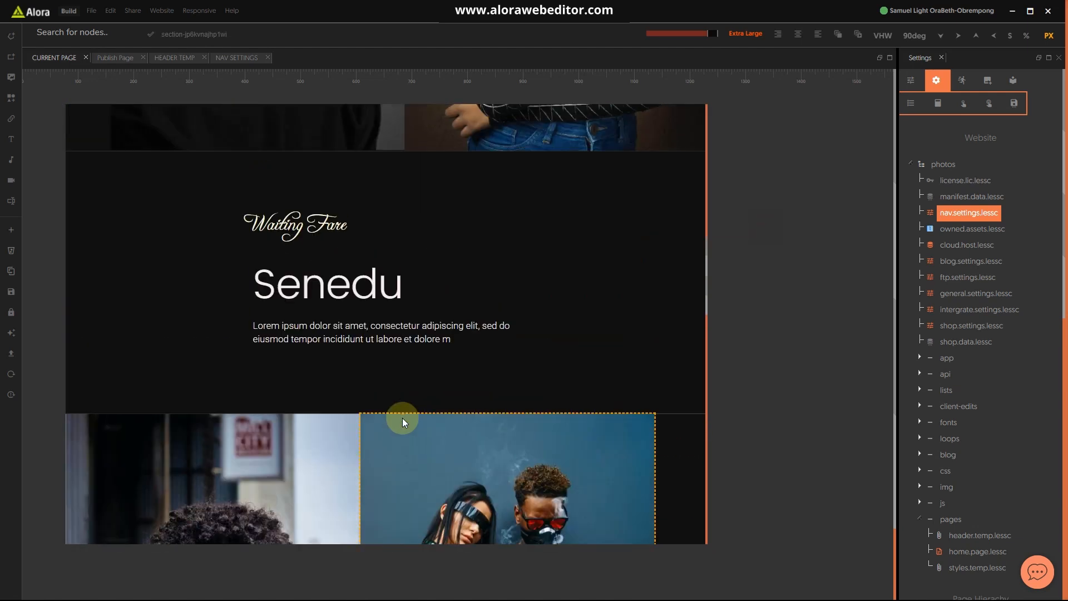
{"action": "scroll", "coordinate": [404, 429], "scroll_direction": "up", "scroll_amount": 8}
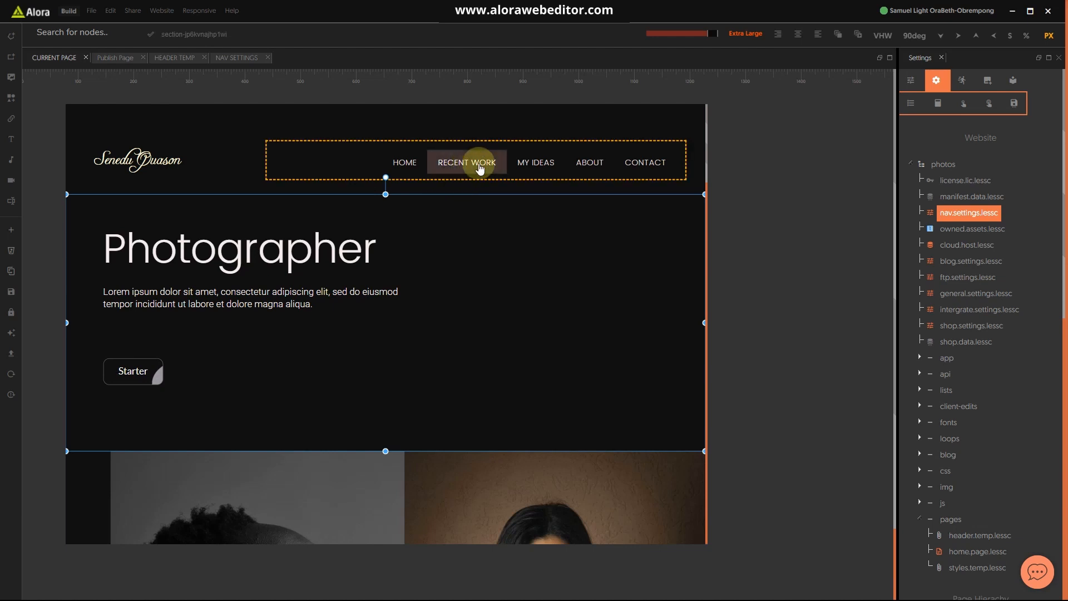
{"action": "scroll", "coordinate": [531, 409], "scroll_direction": "down", "scroll_amount": 5}
{"action": "scroll", "coordinate": [517, 418], "scroll_direction": "down", "scroll_amount": 5}
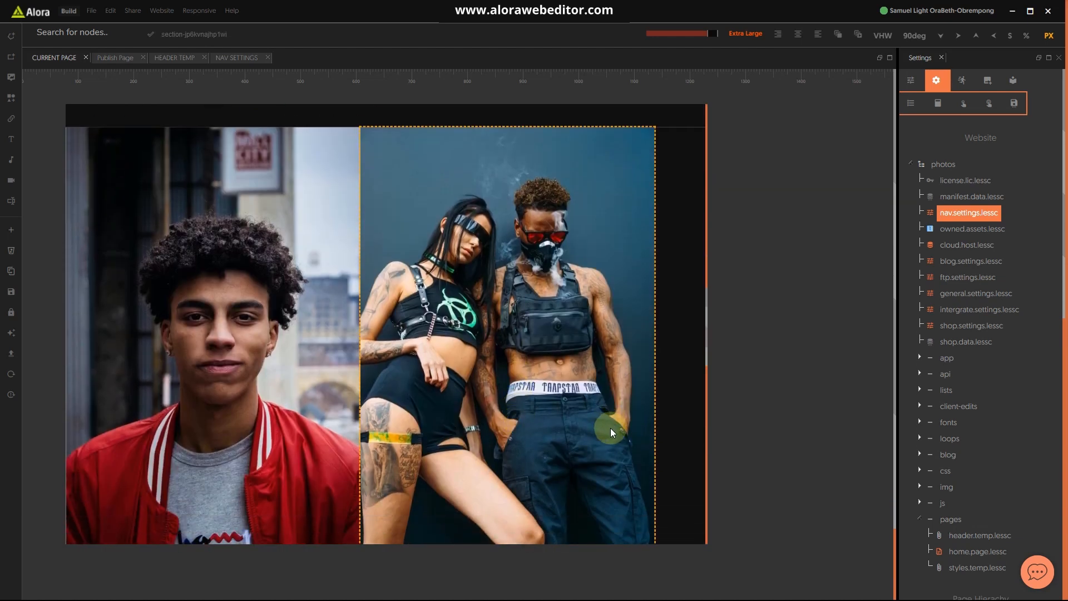
{"action": "scroll", "coordinate": [593, 376], "scroll_direction": "up", "scroll_amount": 5}
{"action": "scroll", "coordinate": [525, 345], "scroll_direction": "up", "scroll_amount": 10}
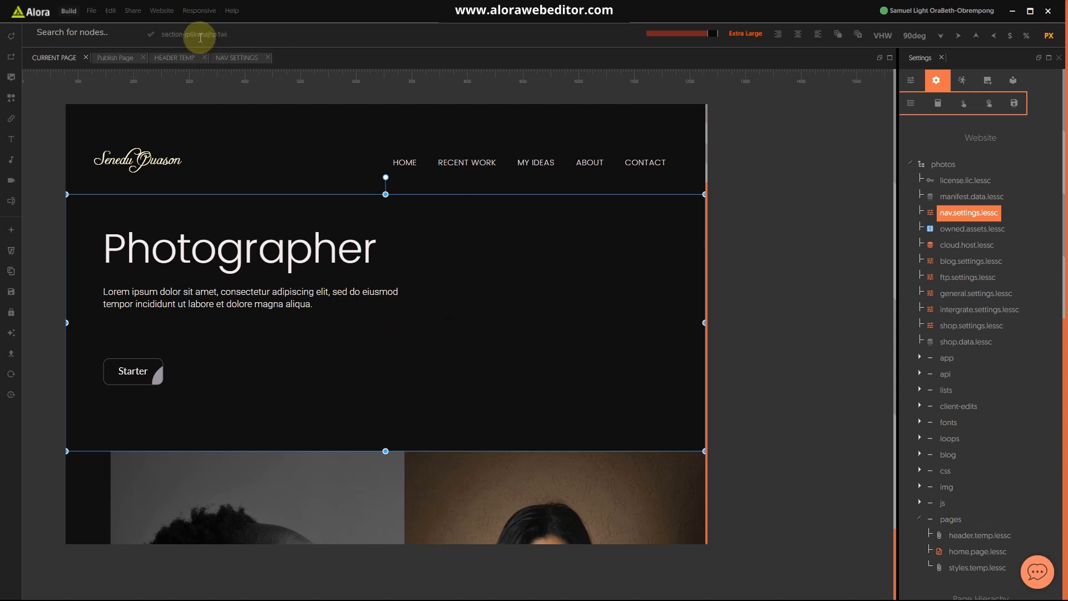
- Compare the Photographer section's ID with the link of the Home item in the navigation settings
{"action": "key", "text": "ctrl+a"}
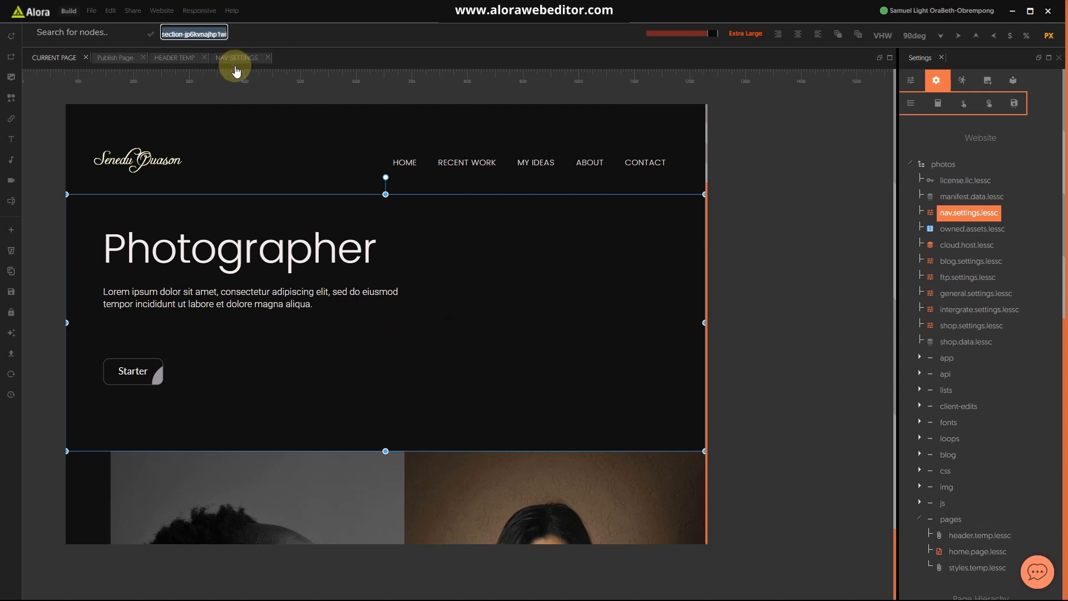
{"action": "left_click", "coordinate": [236, 71]}
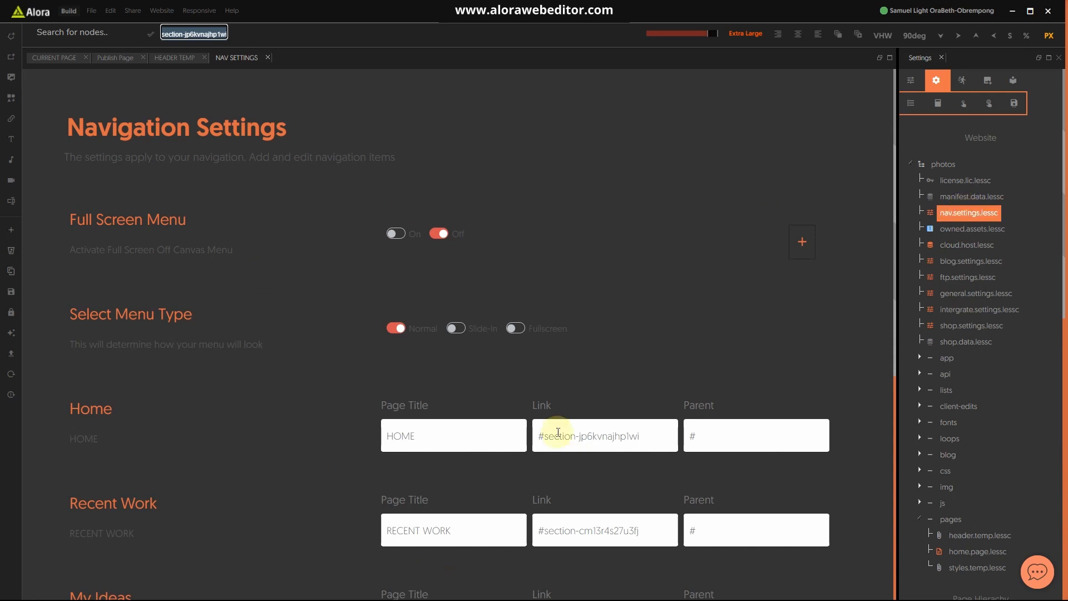
{"action": "left_click_drag", "start_coordinate": [544, 435], "coordinate": [752, 443]}
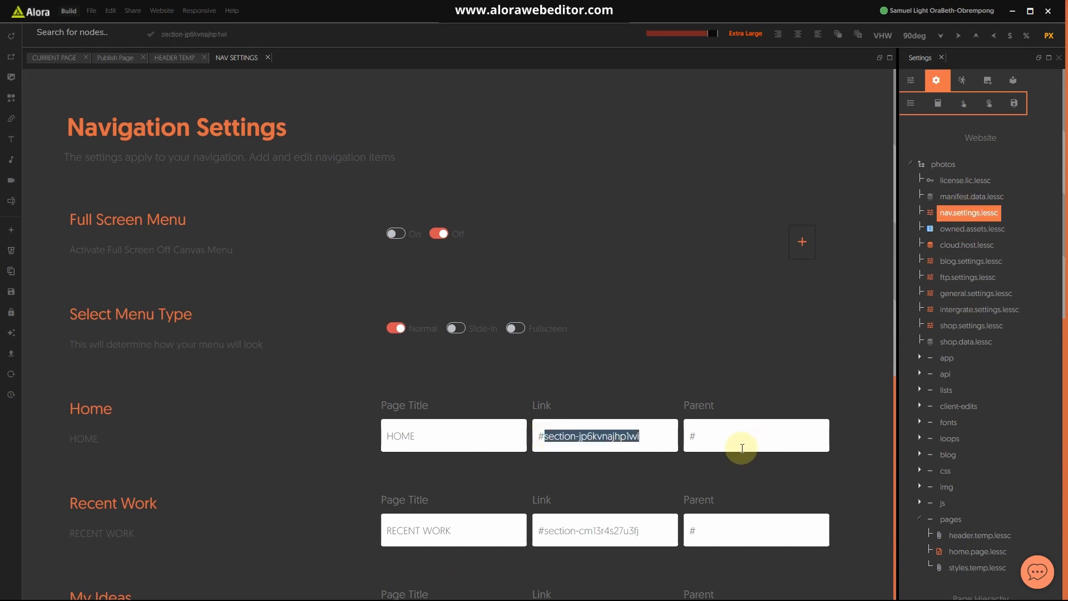
{"action": "left_click", "coordinate": [742, 448]}
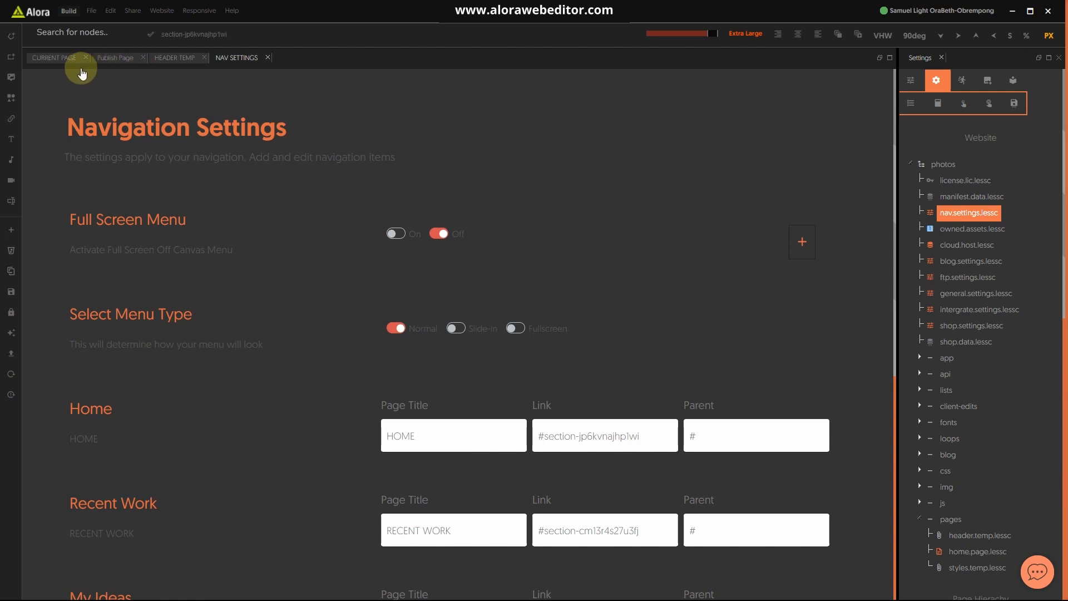
- Compare the ID of the first "Waiting Fare" section with the menu item links in the navigation settings
{"action": "left_click", "coordinate": [62, 59]}
{"action": "scroll", "coordinate": [507, 401], "scroll_direction": "down", "scroll_amount": 5}
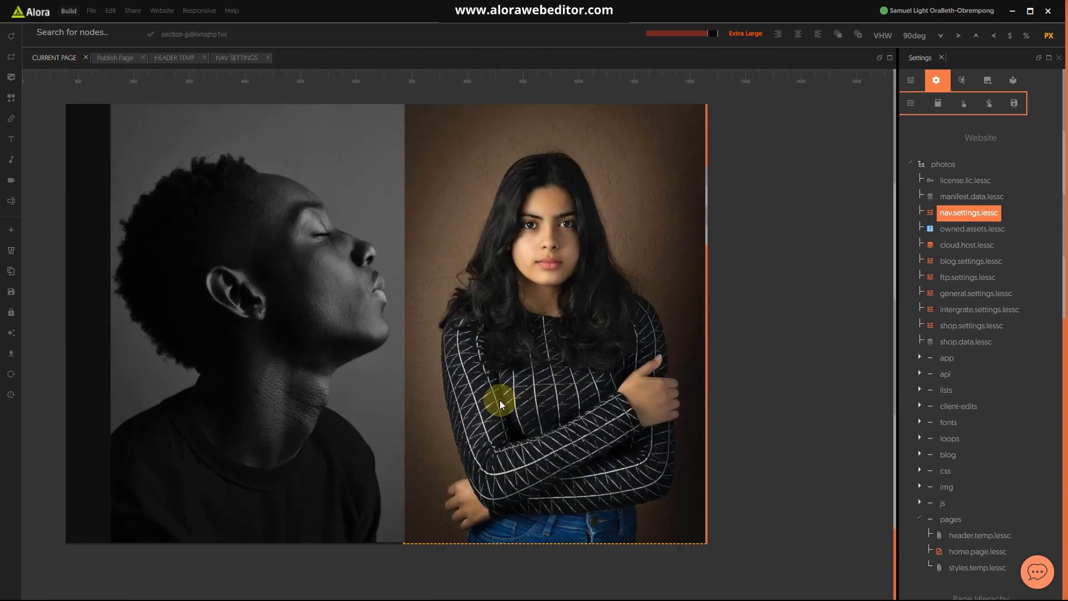
{"action": "scroll", "coordinate": [500, 402], "scroll_direction": "down", "scroll_amount": 8}
{"action": "scroll", "coordinate": [497, 396], "scroll_direction": "up", "scroll_amount": 3}
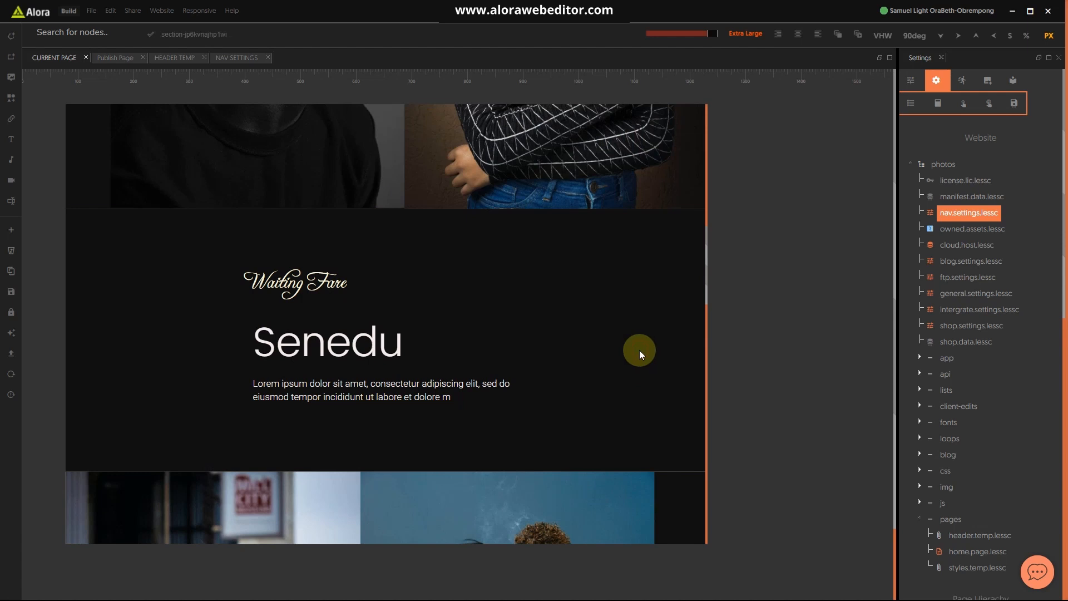
{"action": "left_click", "coordinate": [639, 350]}
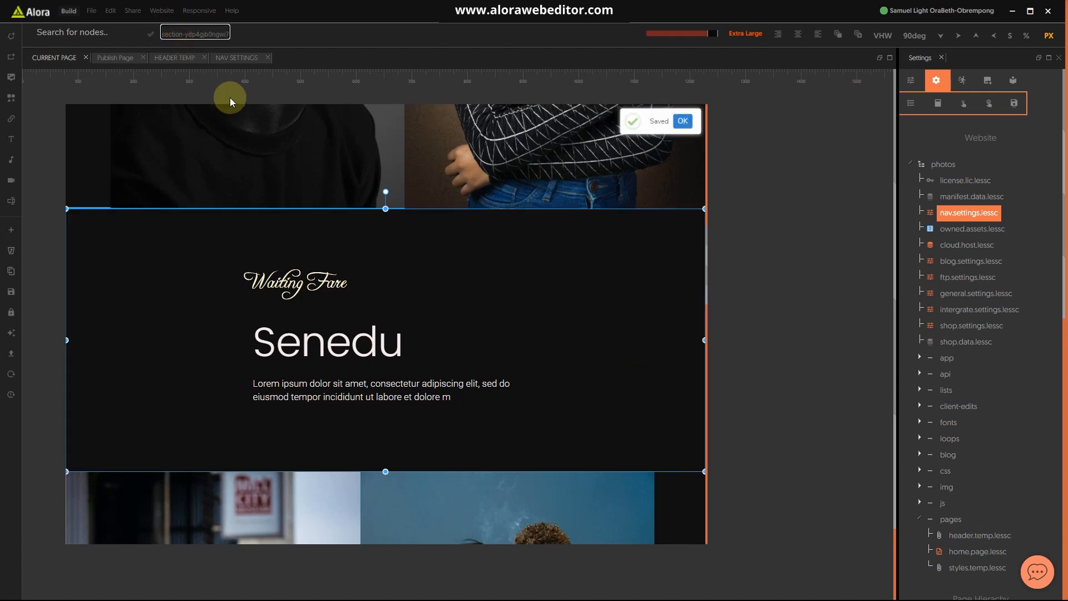
{"action": "left_click", "coordinate": [238, 57]}
{"action": "scroll", "coordinate": [553, 482], "scroll_direction": "down", "scroll_amount": 5}
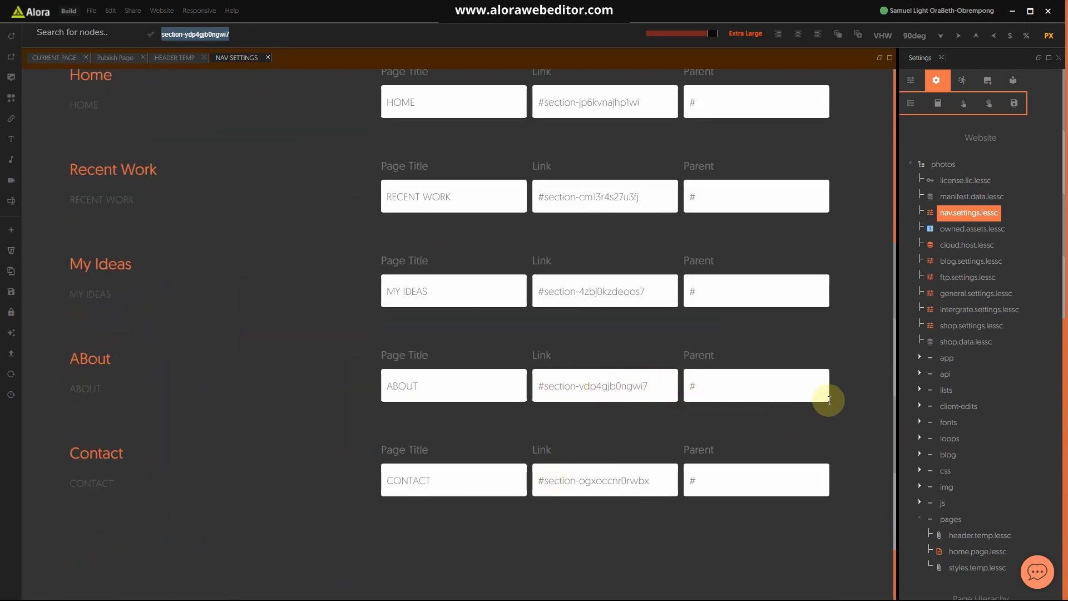
- Return to the current page and view the sections down to the second pair of photos
{"action": "left_click", "coordinate": [48, 62]}
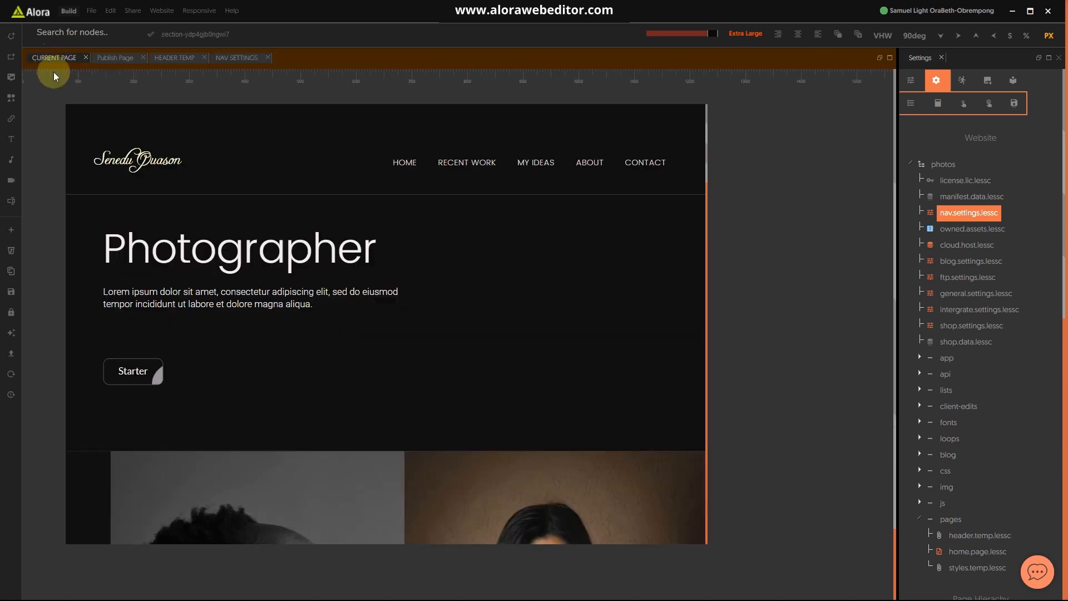
{"action": "left_click", "coordinate": [316, 299]}
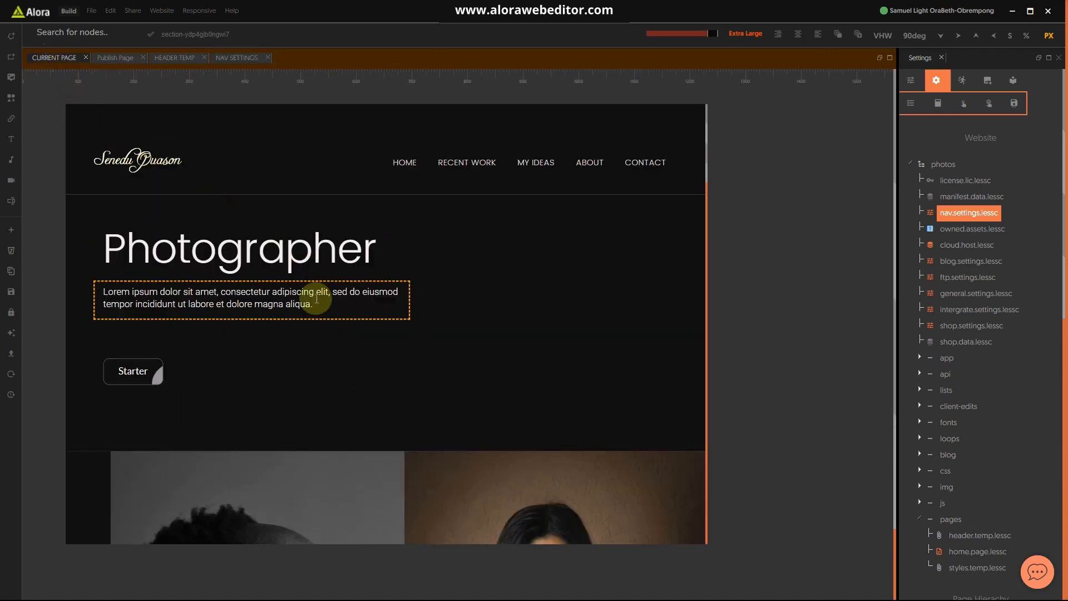
{"action": "scroll", "coordinate": [468, 174], "scroll_direction": "down", "scroll_amount": 5}
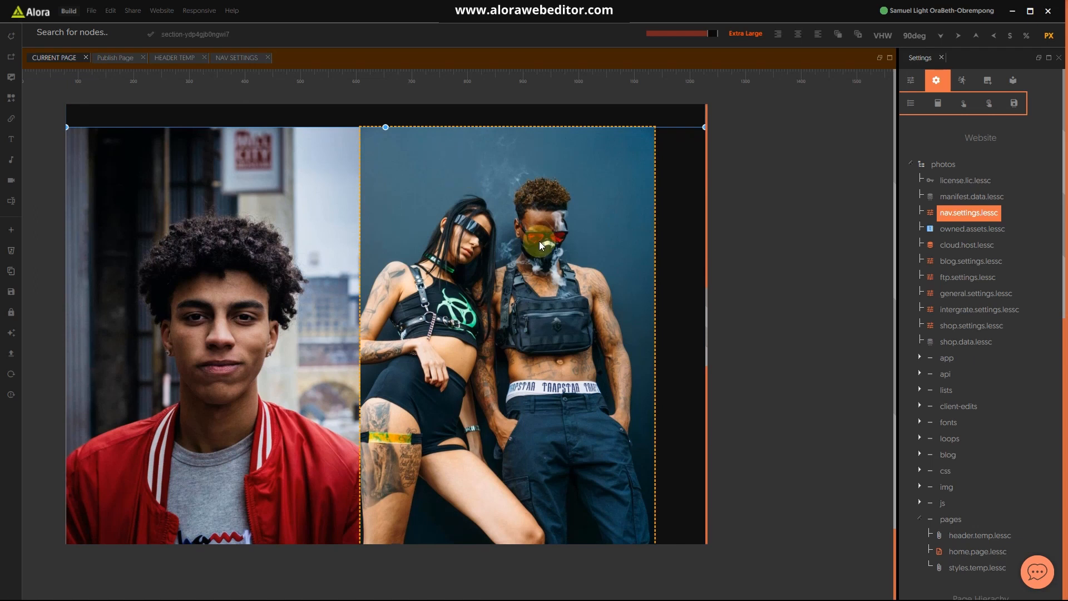
- Review the page from the header's navigation items through the "Waiting Fare" sections to the Contact Me section, matching each item to its section
{"action": "scroll", "coordinate": [536, 241], "scroll_direction": "down", "scroll_amount": 5}
{"action": "scroll", "coordinate": [536, 241], "scroll_direction": "up", "scroll_amount": 10}
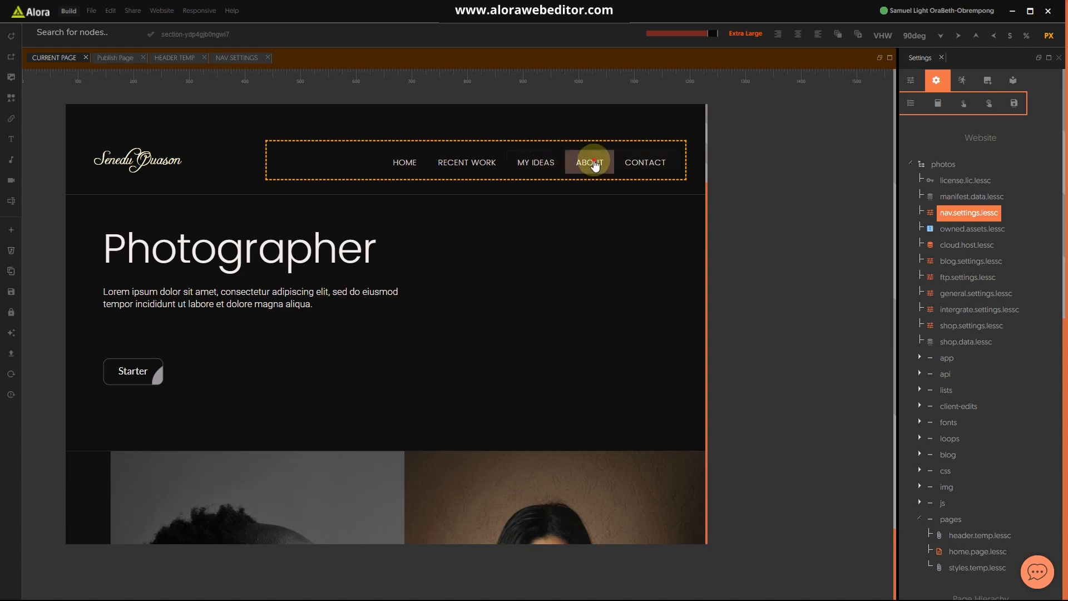
{"action": "scroll", "coordinate": [620, 417], "scroll_direction": "down", "scroll_amount": 14}
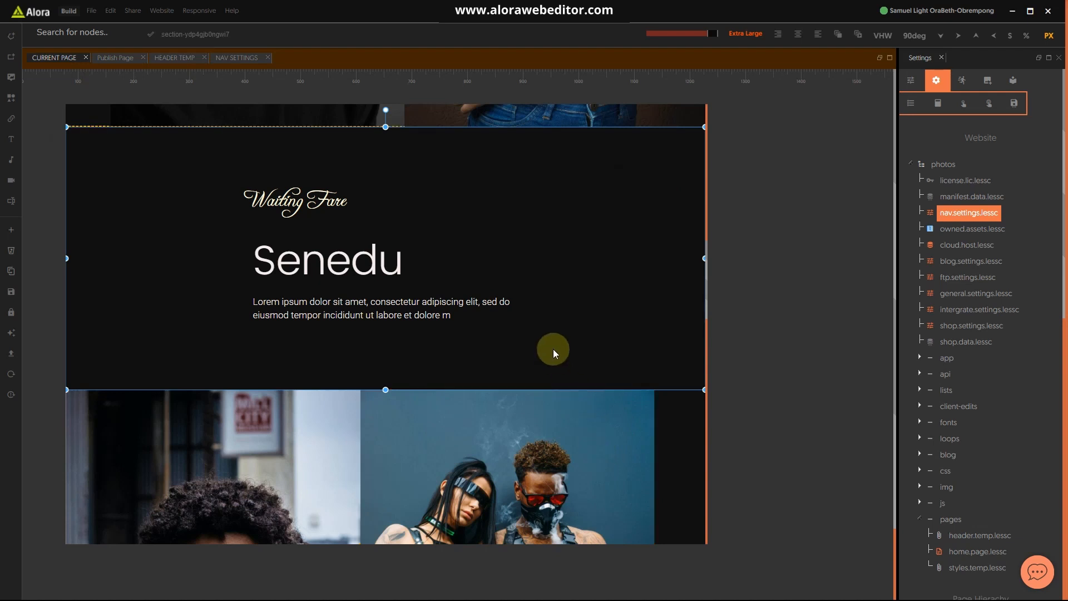
{"action": "scroll", "coordinate": [574, 391], "scroll_direction": "down", "scroll_amount": 3}
{"action": "scroll", "coordinate": [574, 392], "scroll_direction": "down", "scroll_amount": 11}
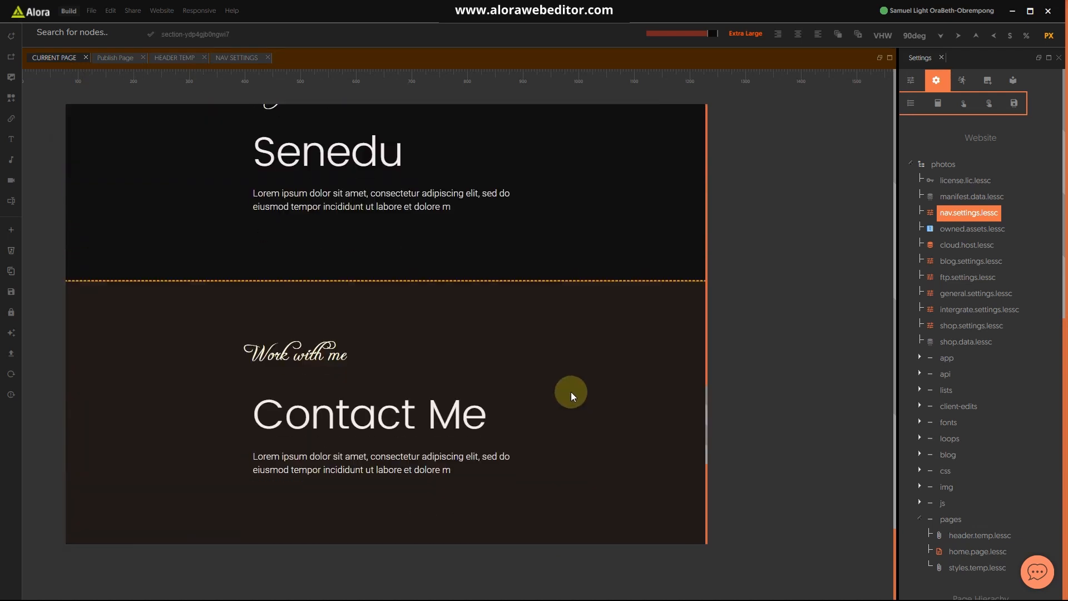
{"action": "scroll", "coordinate": [584, 432], "scroll_direction": "down", "scroll_amount": 5}
{"action": "scroll", "coordinate": [582, 457], "scroll_direction": "up", "scroll_amount": 12}
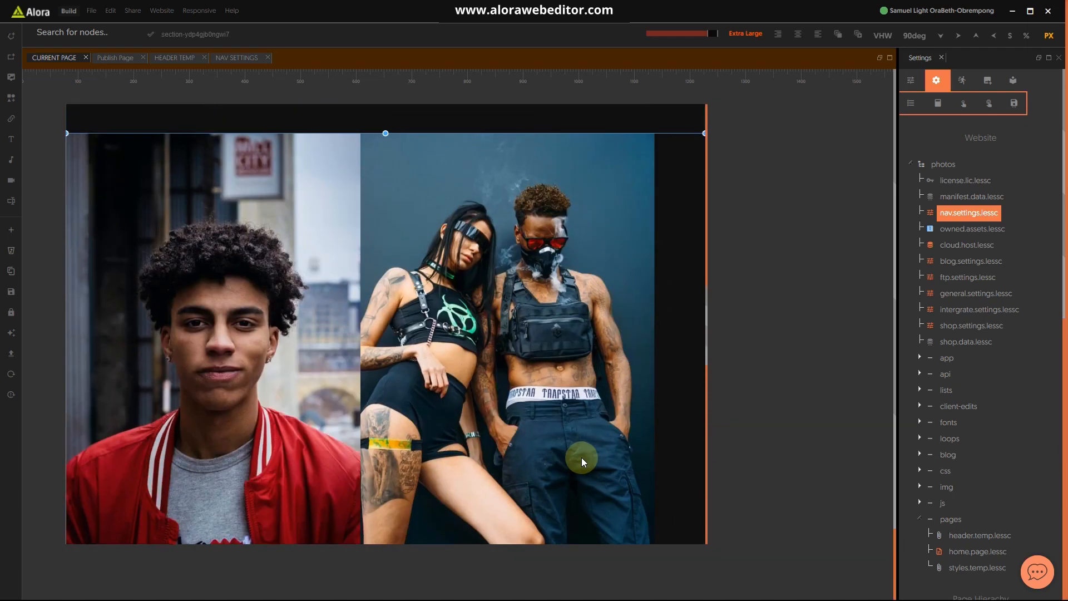
{"action": "scroll", "coordinate": [582, 457], "scroll_direction": "up", "scroll_amount": 7}
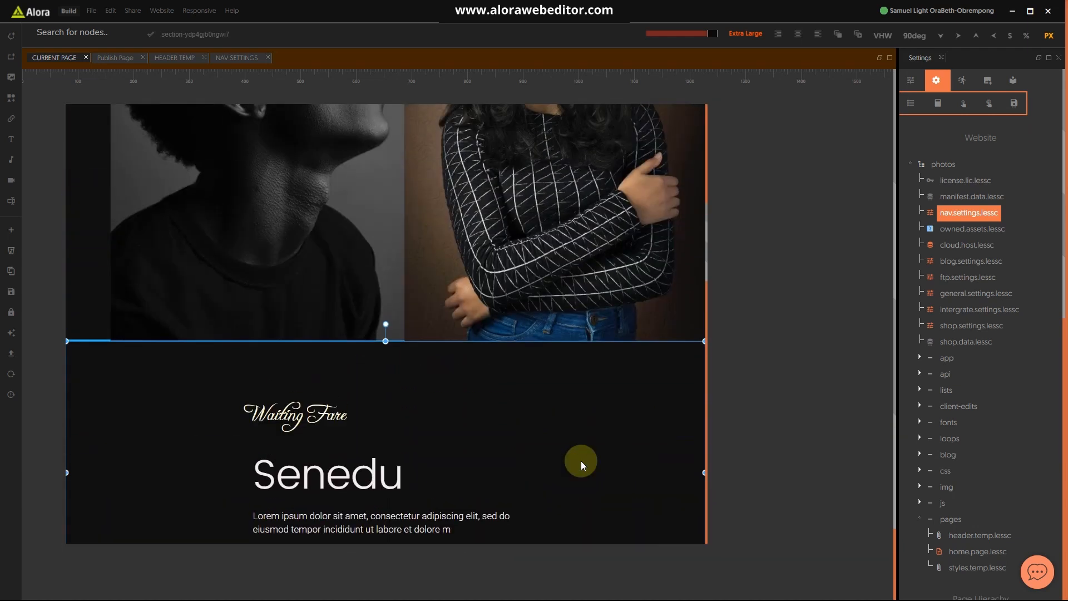
{"action": "scroll", "coordinate": [581, 461], "scroll_direction": "up", "scroll_amount": 10}
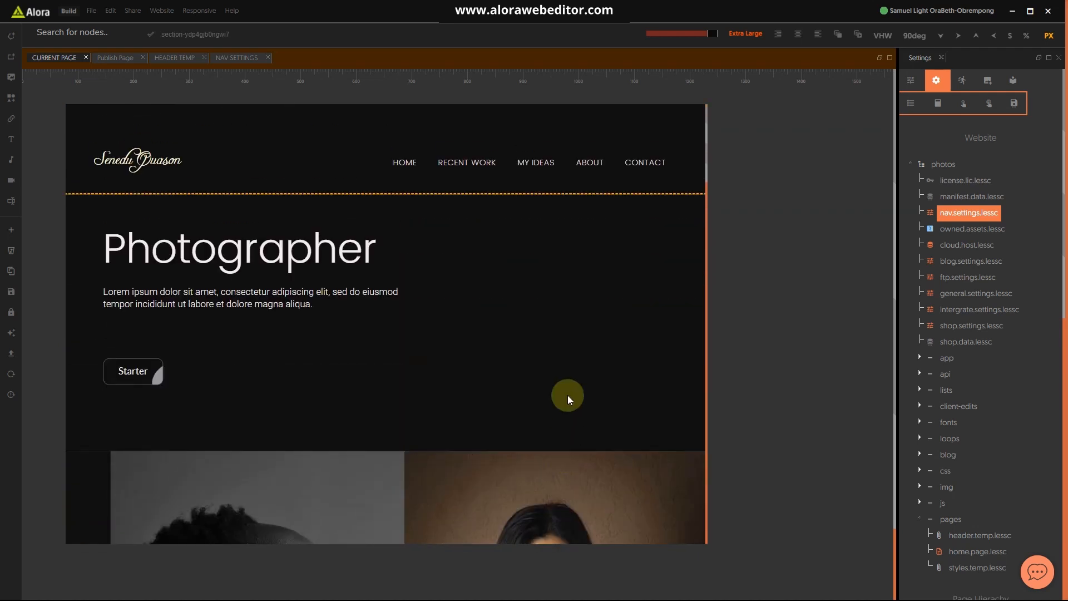